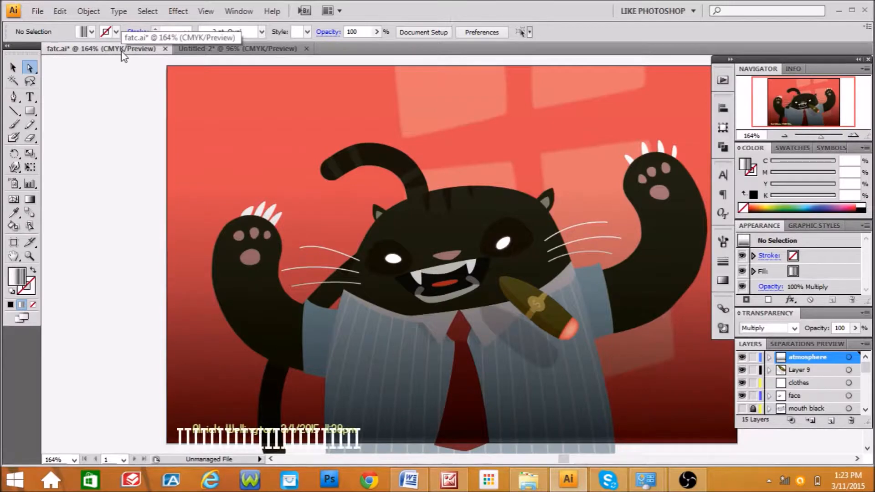
- Review the Untitled-2 title document and the Final Image Preview in the Word fat cat tutorial, and return to the fatc.ai artwork in Illustrator
click(223, 50)
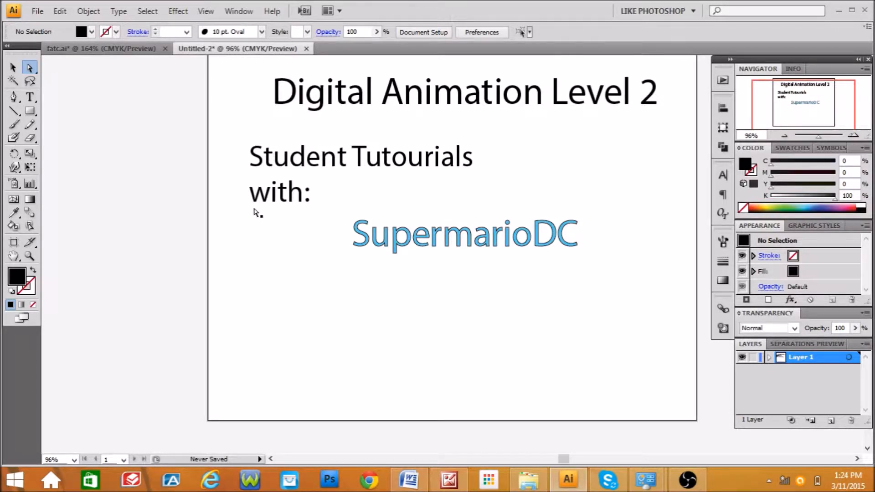
click(408, 486)
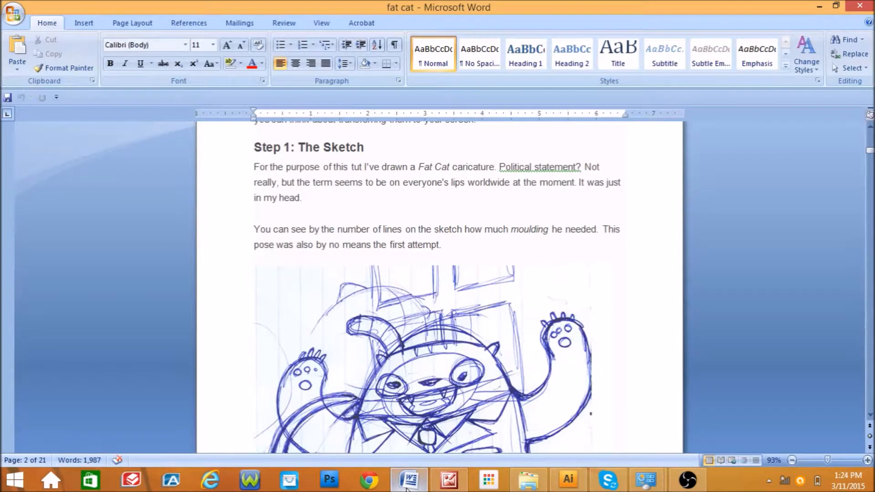
drag(870, 152, 871, 136)
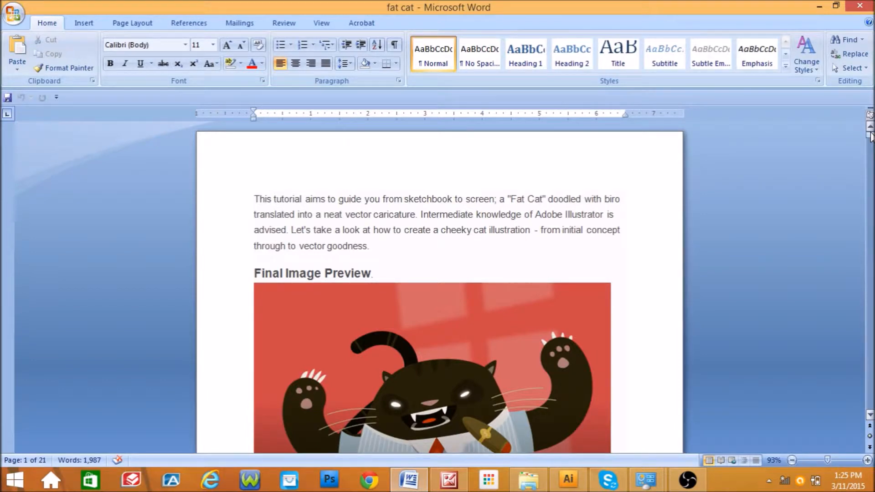
mouse_move(870, 136)
mouse_down()
mouse_move(871, 145)
mouse_move(871, 137)
mouse_up()
mouse_move(870, 137)
mouse_down()
mouse_move(873, 238)
mouse_move(870, 134)
mouse_up()
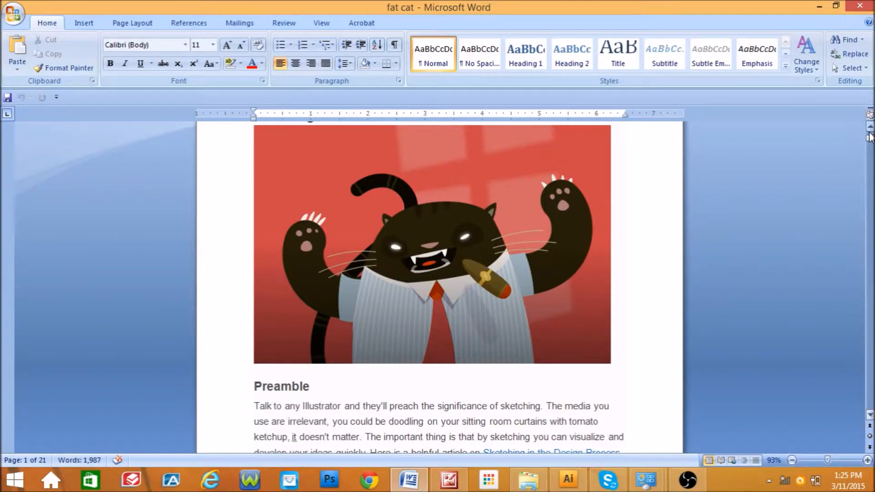
drag(872, 139, 870, 132)
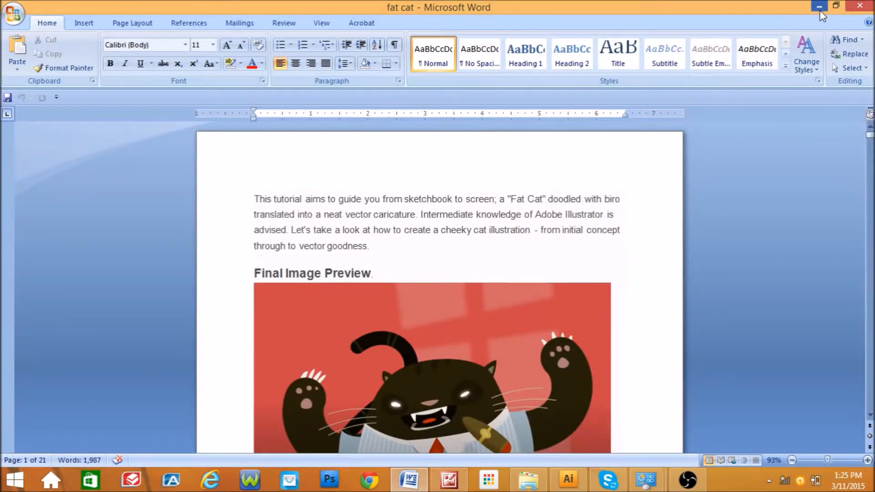
click(819, 7)
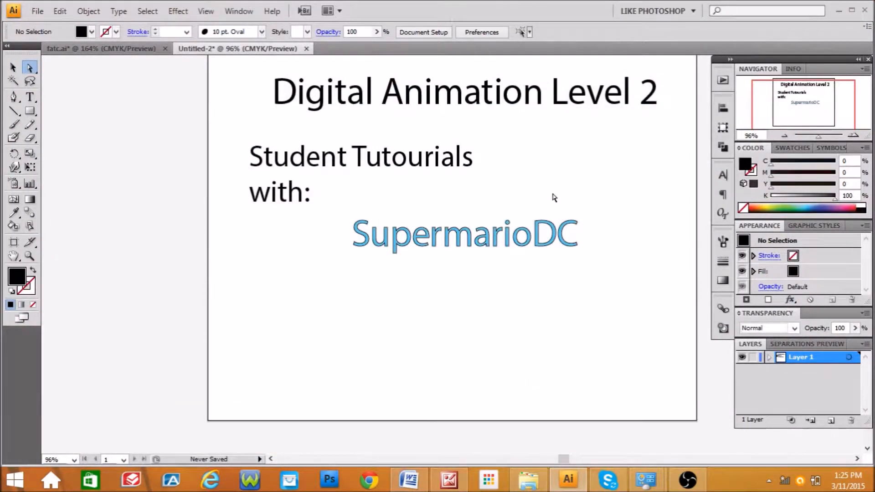
click(115, 48)
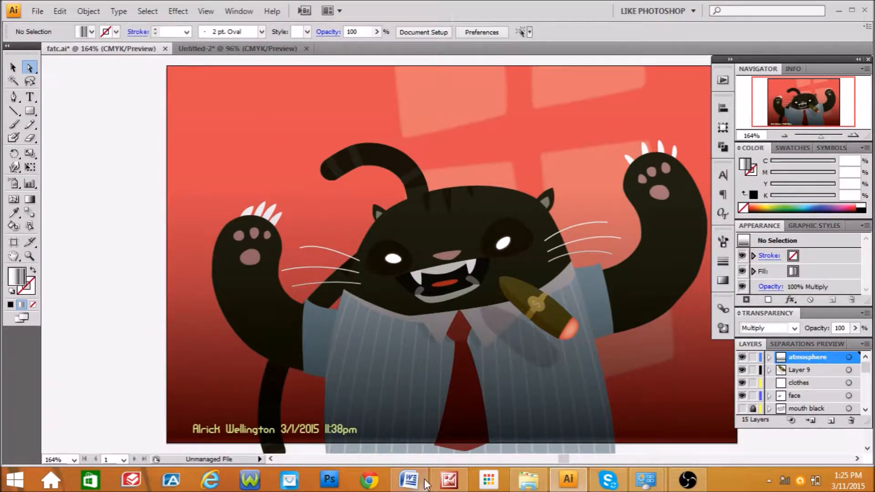
- Switch to Word and look through the fat cat tutorial's Preamble and Step 1 sketch, as far as the Step 2 heading
click(409, 480)
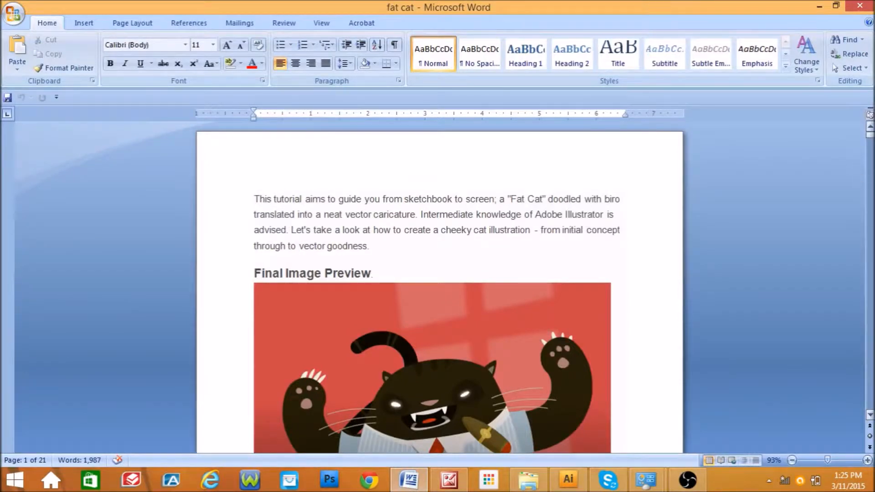
click(870, 416)
scroll(869, 416, down, 15)
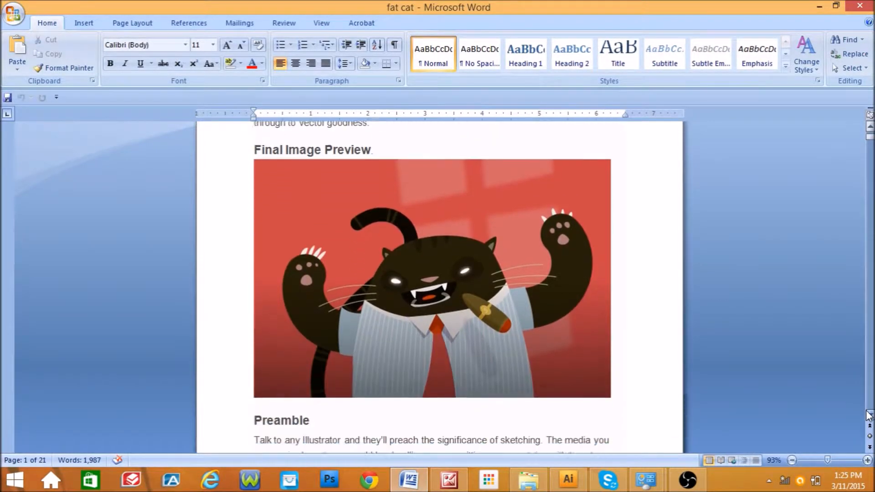
scroll(868, 416, down, 7)
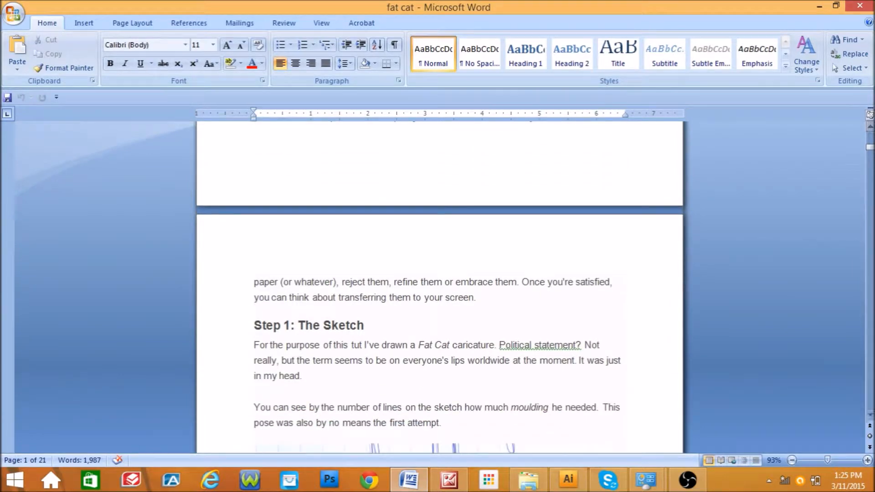
click(871, 139)
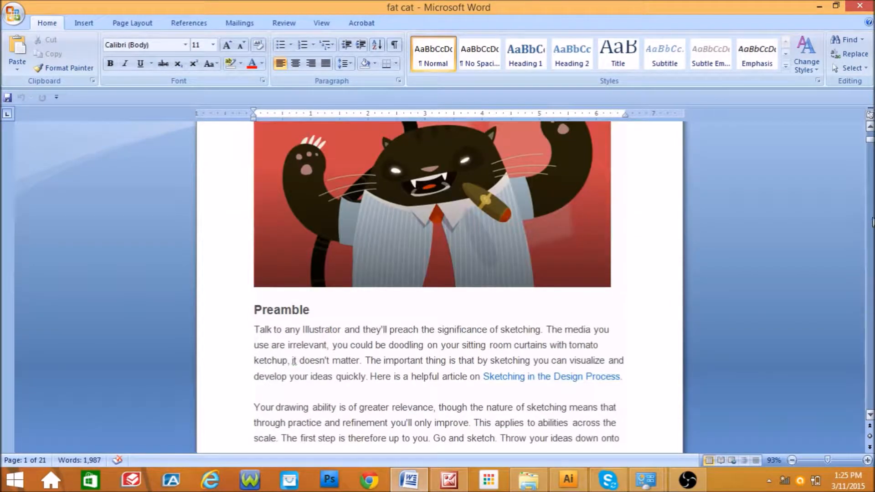
click(872, 159)
click(872, 159)
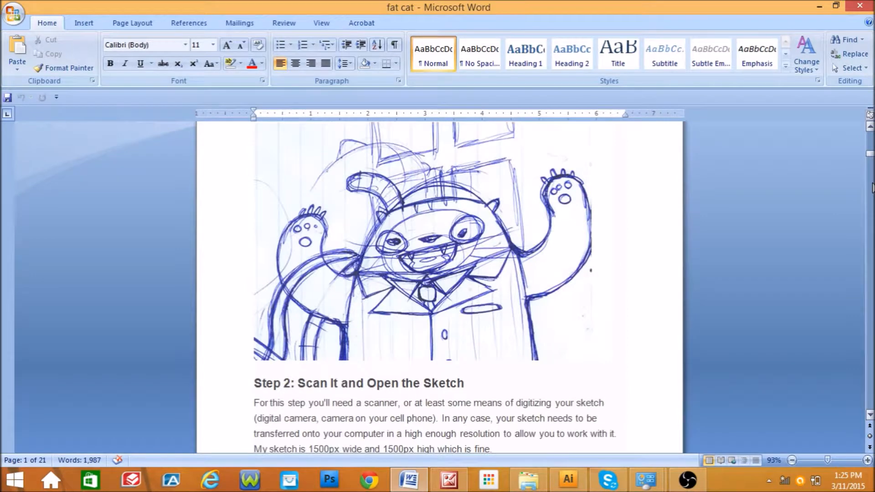
key(Up)
key(Up)
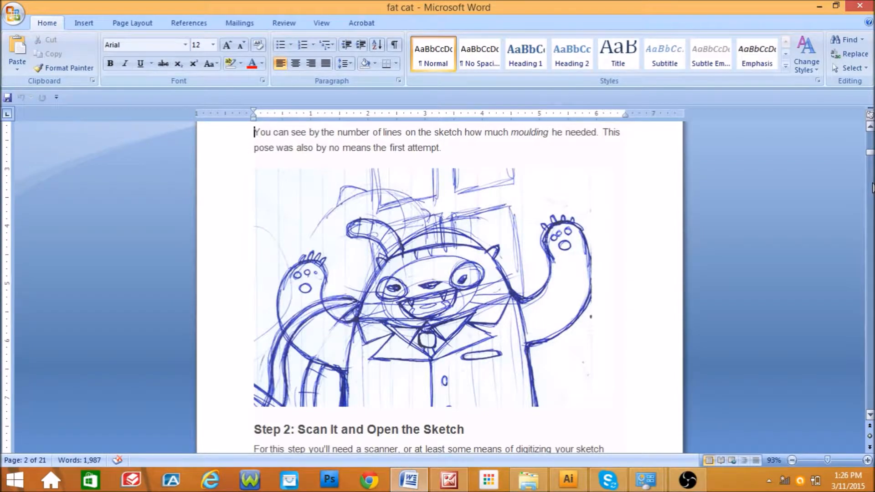
key(Up)
key(Up)
key(Up)
key(Up)
key(Down)
key(Down)
key(Down)
key(Down)
key(Down)
key(Down)
key(Down)
key(Down)
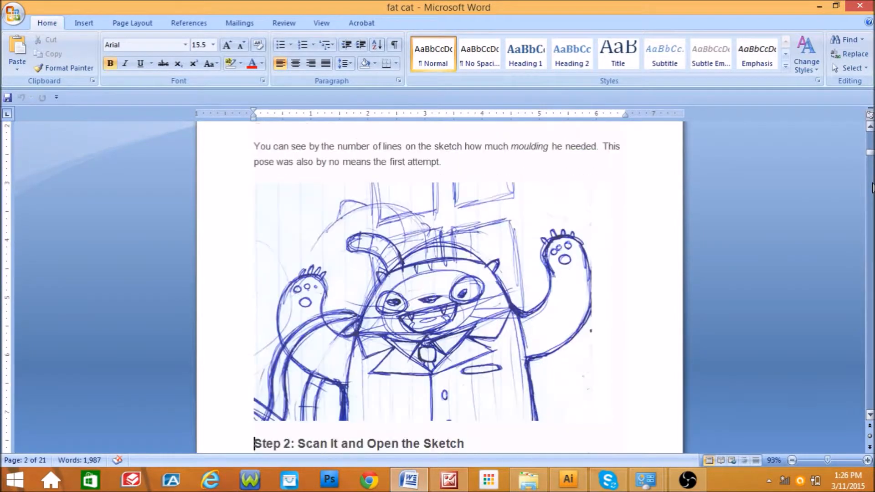
- Copy the cat picture under the Final Image Preview heading at the start of the Word document
key(Up)
key(Up)
key(Up)
key(Up)
key(Up)
key(Up)
key(Up)
key(Up)
key(Up)
key(Up)
key(Up)
key(Up)
key(Up)
key(Up)
key(Up)
key(Up)
key(Down)
key(Down)
key(Down)
key(Down)
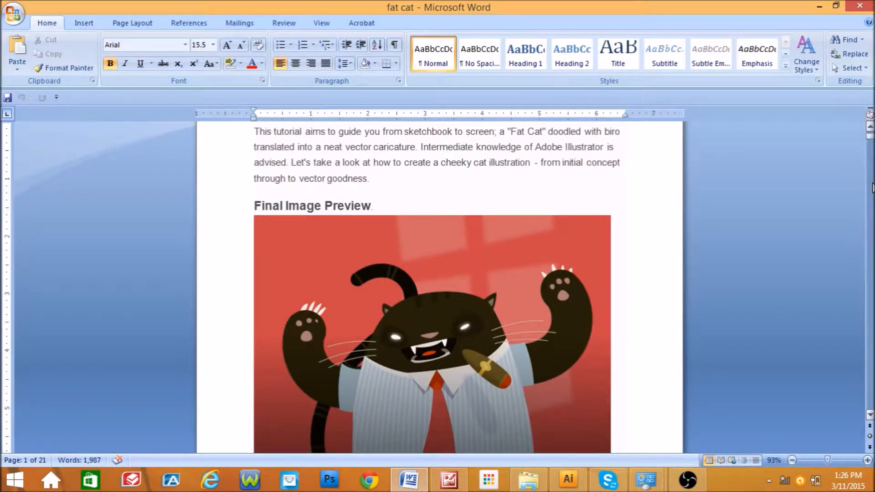
click(414, 294)
right_click(414, 294)
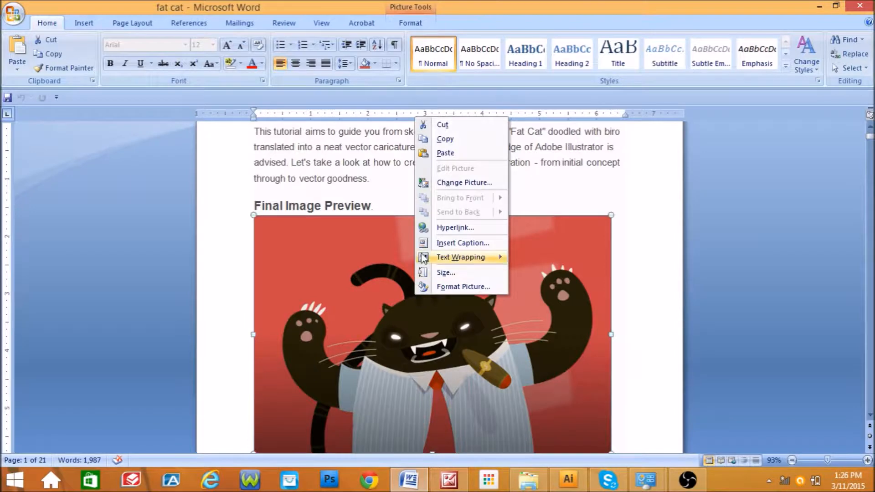
click(349, 286)
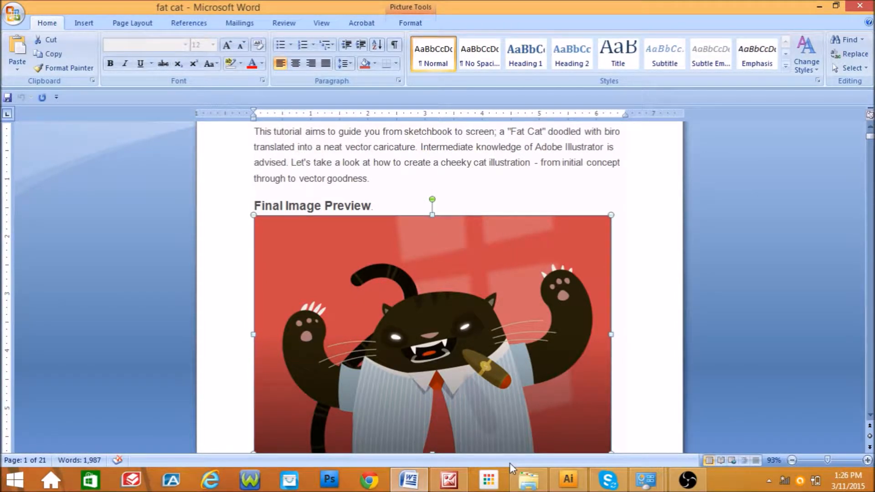
- Switch to Illustrator and create a new landscape Letter document of 792 by 612 pt with one artboard
click(567, 489)
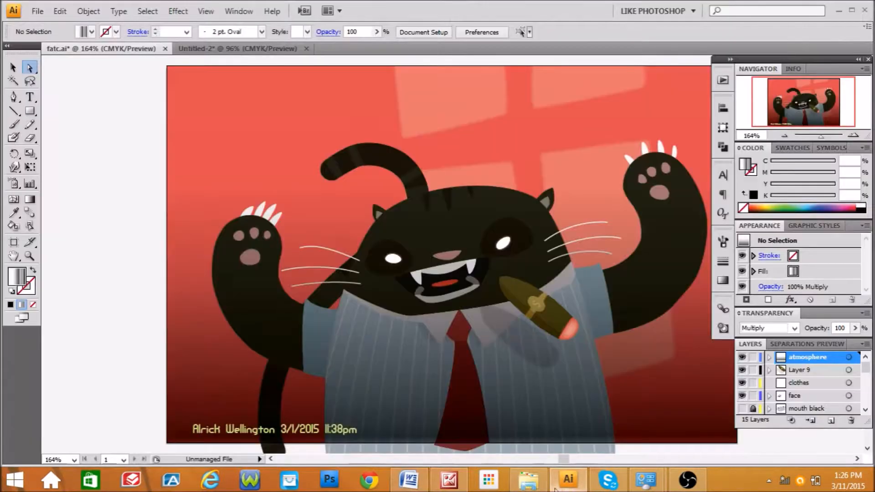
click(37, 12)
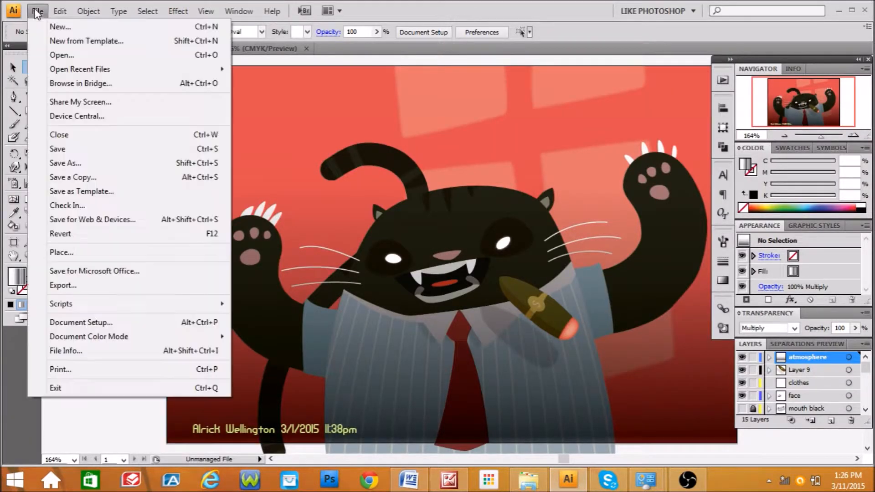
click(62, 25)
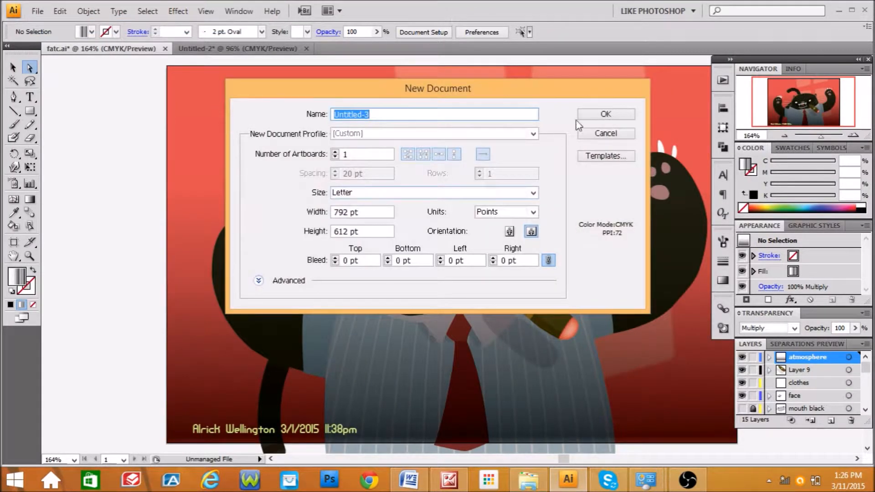
click(599, 117)
- Paste the copied cat picture onto the blank artboard
right_click(314, 168)
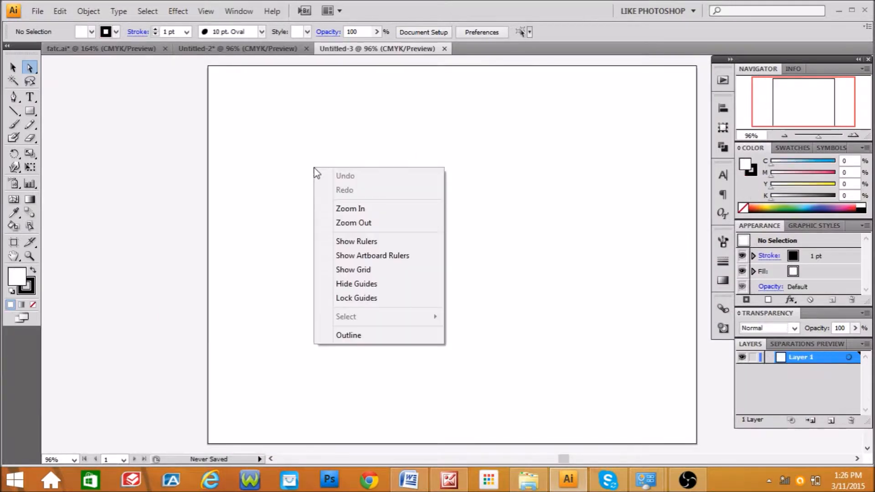
click(59, 12)
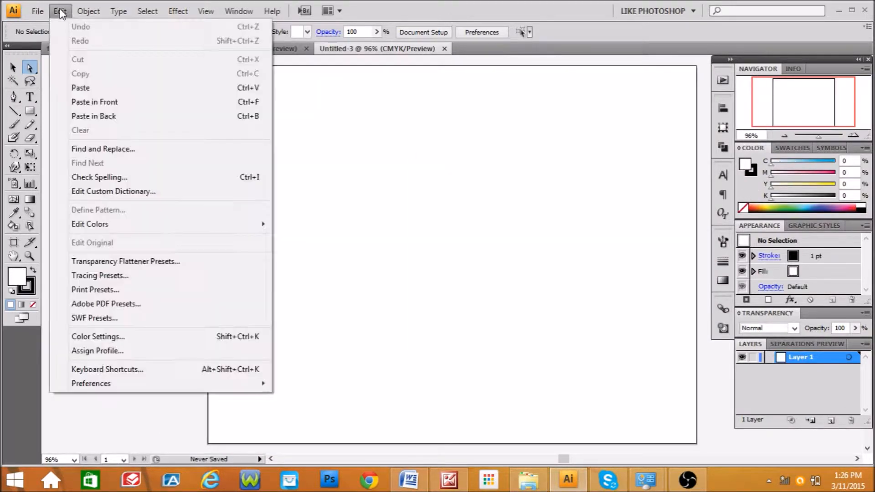
click(82, 89)
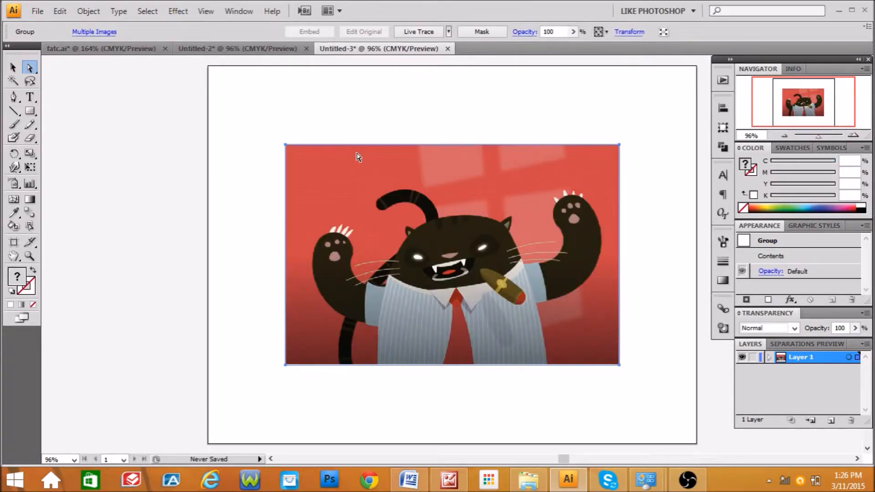
- Enlarge the pasted cat picture proportionally and reposition it so that it spans most of the artboard's width
click(13, 67)
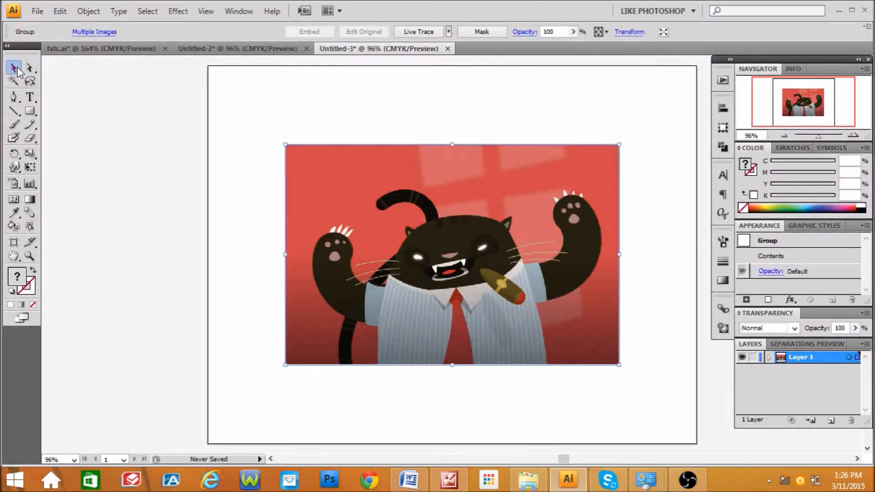
click(633, 224)
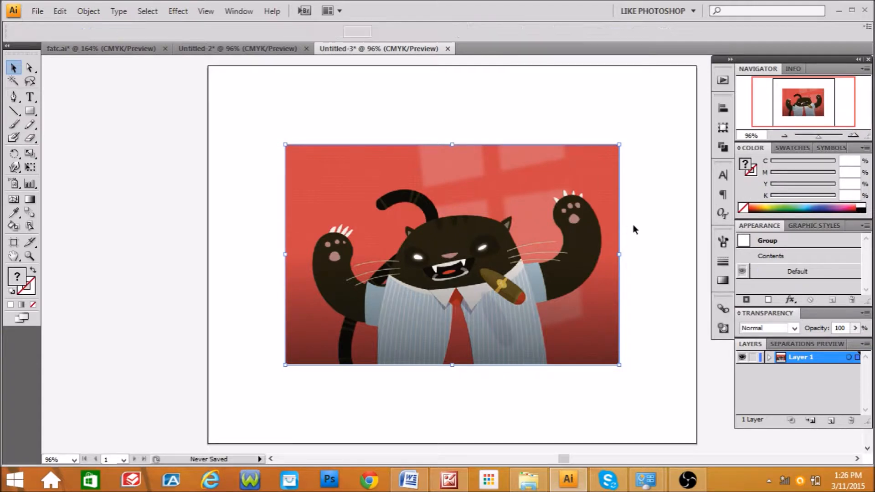
click(466, 206)
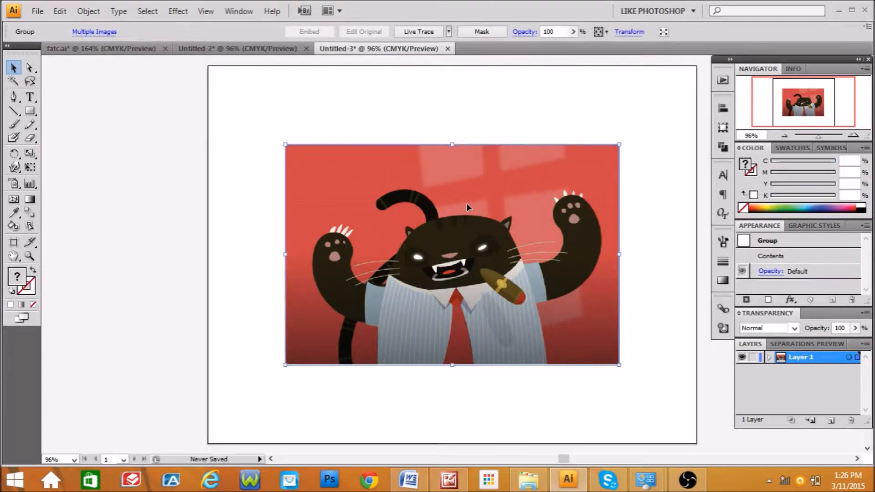
click(655, 157)
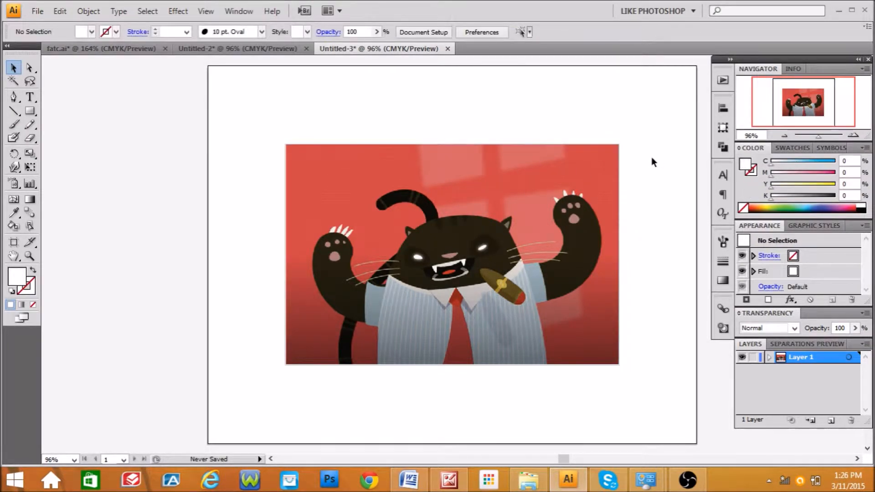
click(618, 149)
drag(618, 145, 681, 82)
drag(517, 157, 471, 223)
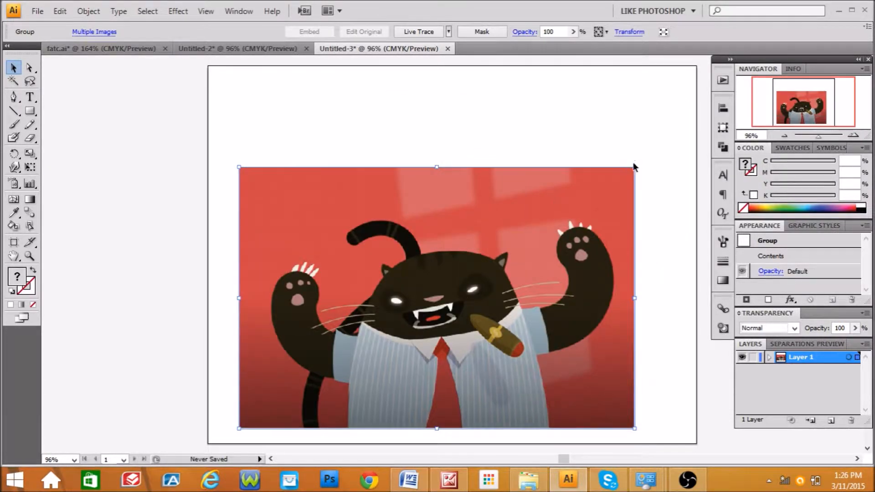
drag(635, 167, 681, 108)
- Nudge the enlarged cat picture upward until it sits roughly midway between the artboard's upper and lower edges
key(Up)
key(Up)
key(Up)
key(Up)
key(Up)
key(Up)
key(Up)
key(Up)
key(Up)
key(Up)
key(Up)
key(Up)
key(Up)
key(Up)
key(Up)
key(Up)
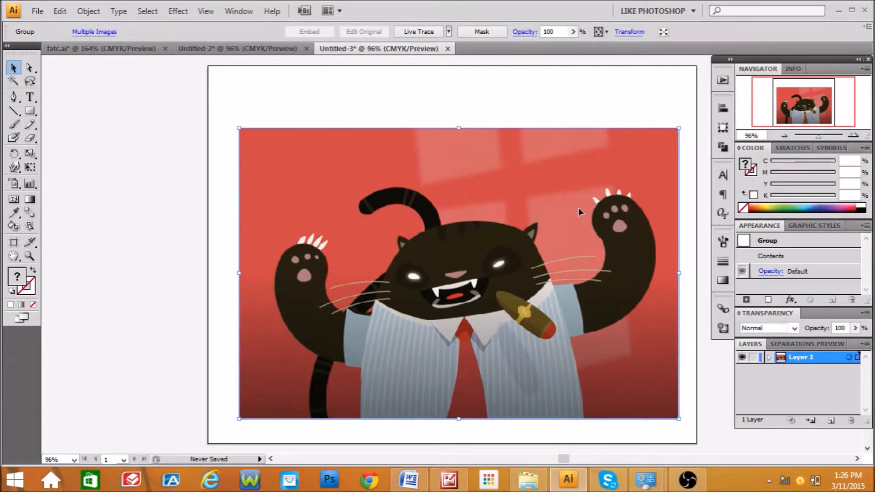
key(Up)
key(Up)
key(Up)
key(Up)
key(Up)
key(Up)
key(Up)
key(Up)
key(Up)
key(Up)
key(Up)
key(Up)
key(Up)
key(Up)
key(Up)
key(Up)
key(Up)
key(Up)
key(Up)
key(Up)
key(Return)
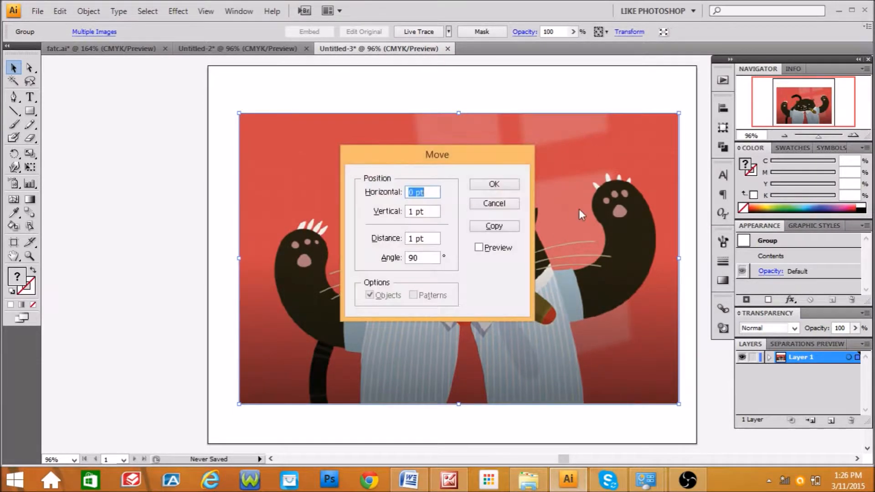
click(506, 205)
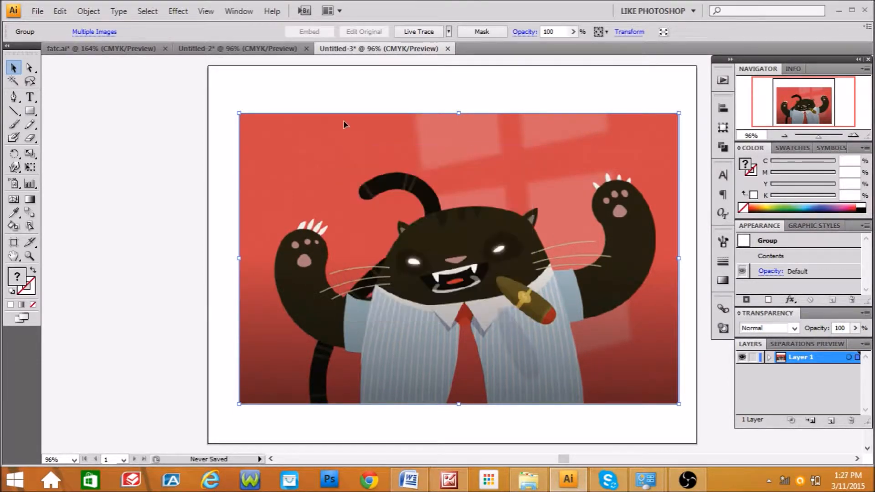
click(289, 92)
click(472, 143)
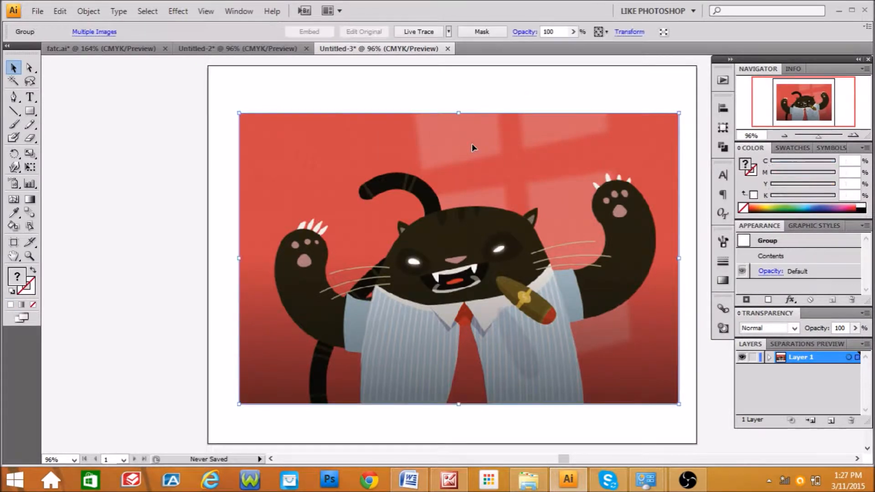
click(453, 91)
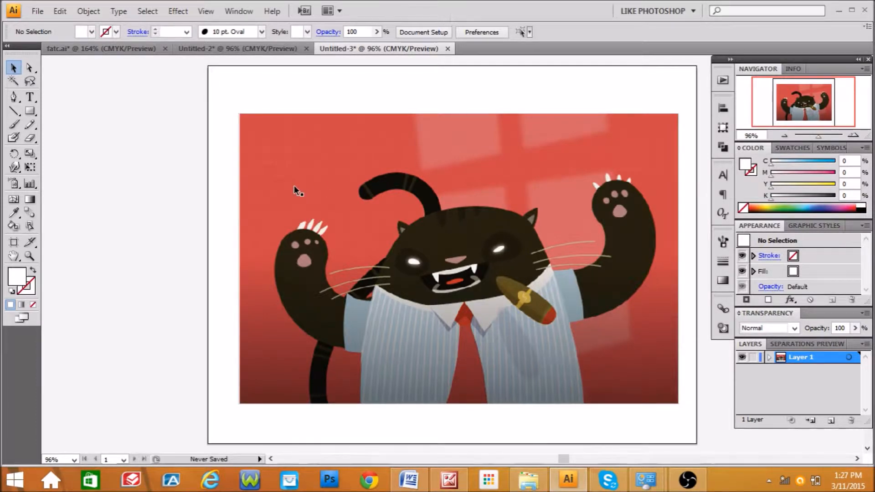
drag(231, 112, 275, 133)
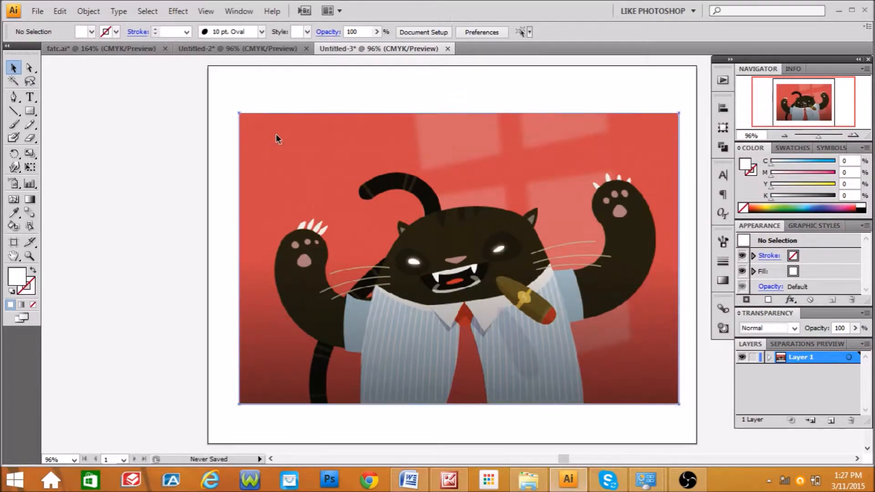
click(394, 94)
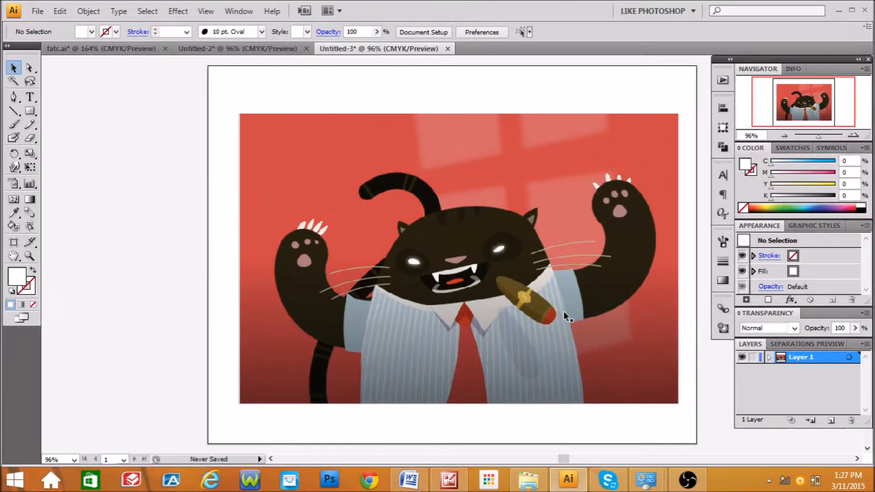
- Lock Layer 1 containing the cat picture and add a new empty layer above it
click(451, 163)
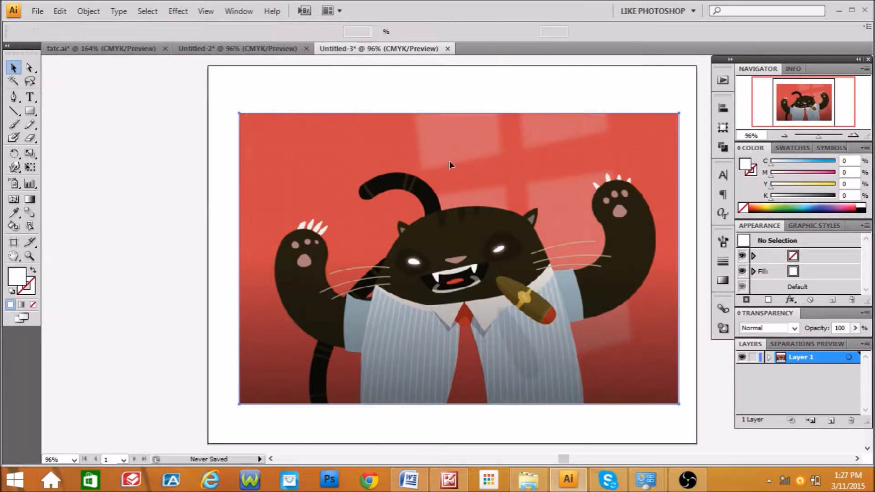
click(508, 101)
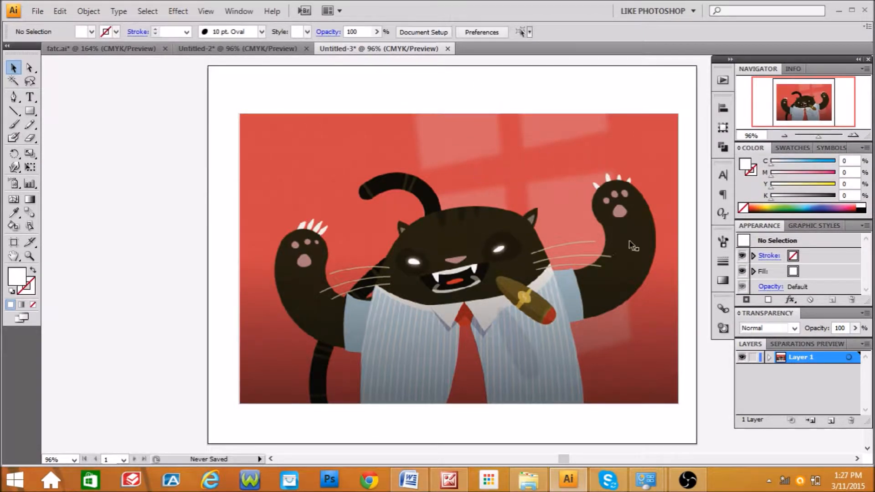
click(752, 359)
click(832, 421)
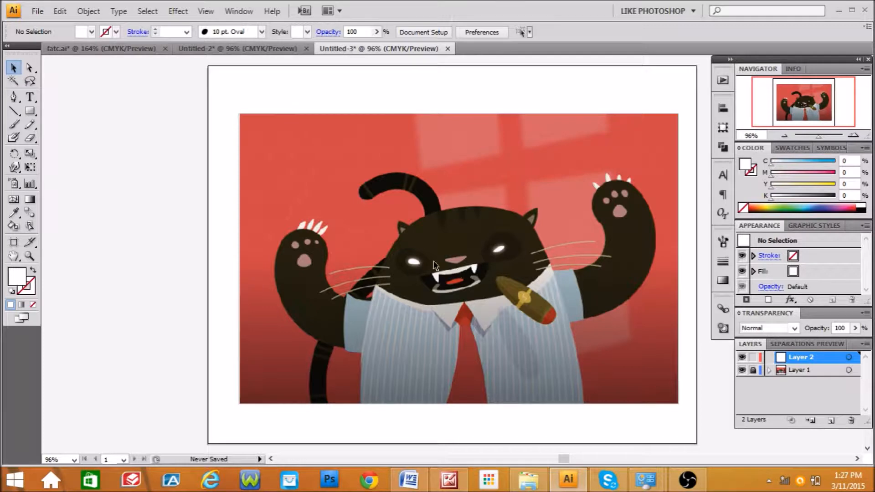
- Choose the Pen tool, and unlock Layer 1 with the cat picture and make it the active layer
click(15, 99)
drag(14, 100, 36, 100)
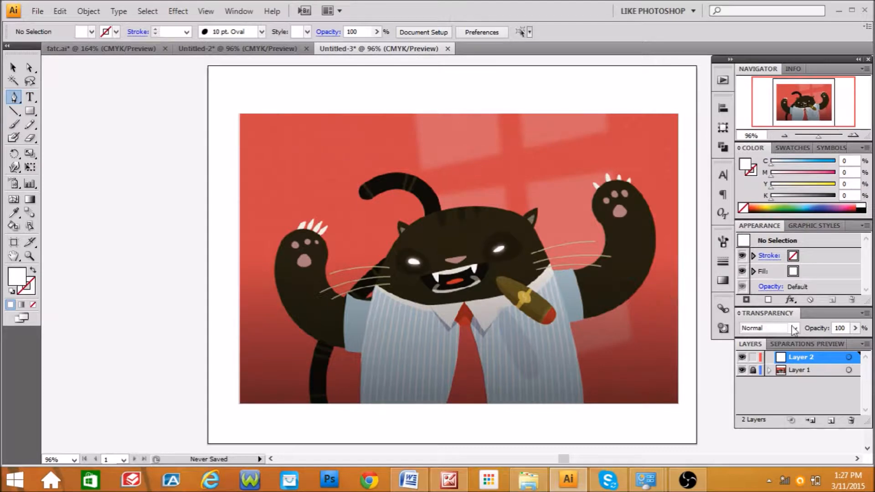
click(752, 370)
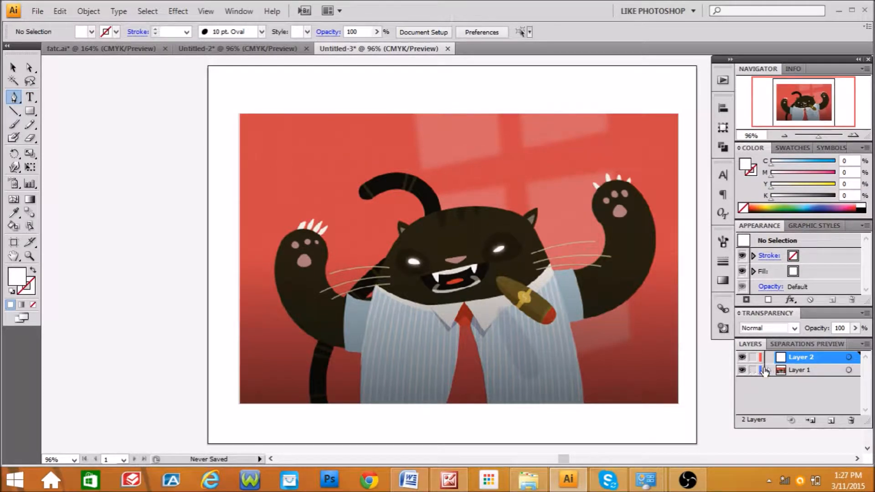
click(783, 370)
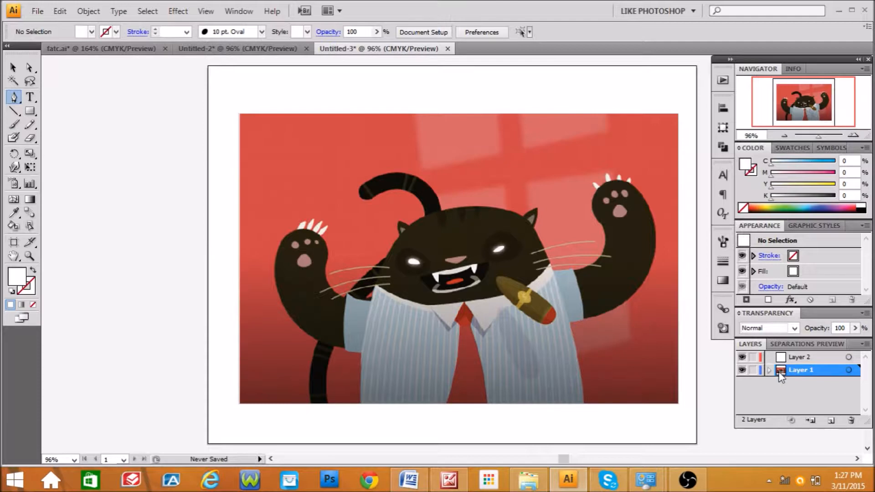
- Try to fade the cat picture by lowering the opacity to 40% and 35% without selecting it, and undo the stray path segment
click(855, 328)
click(853, 340)
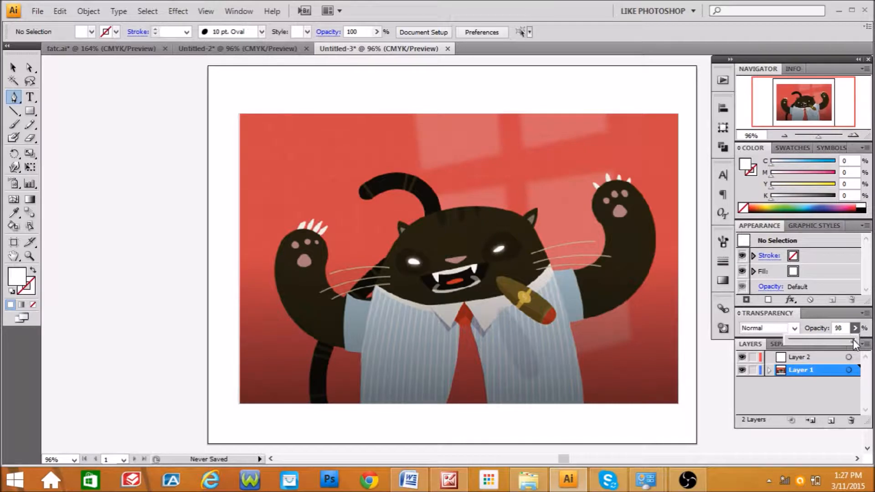
drag(815, 345, 816, 344)
click(794, 397)
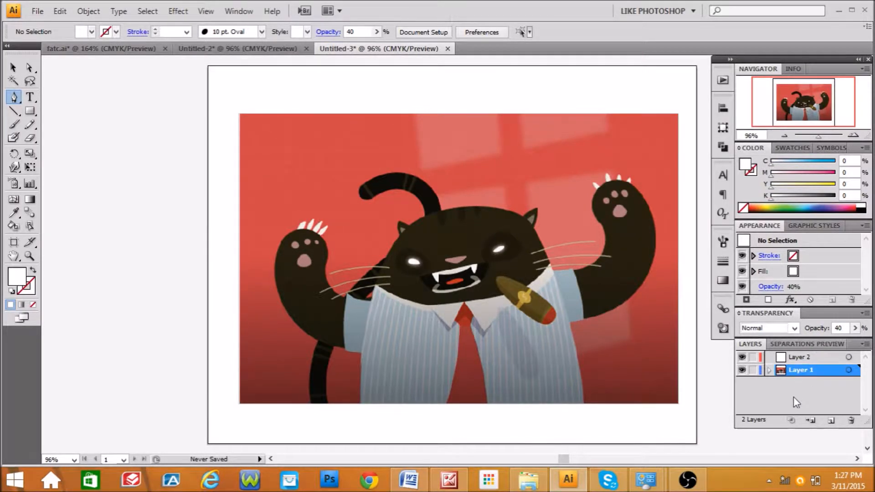
click(506, 231)
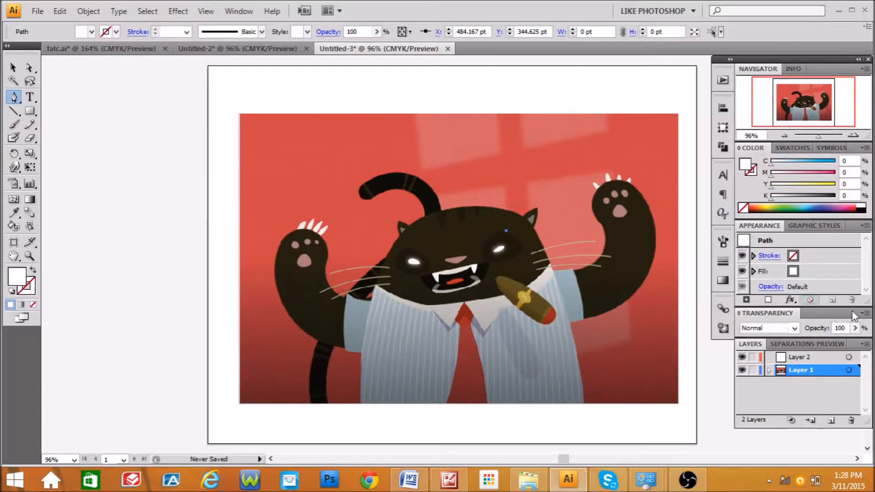
click(855, 328)
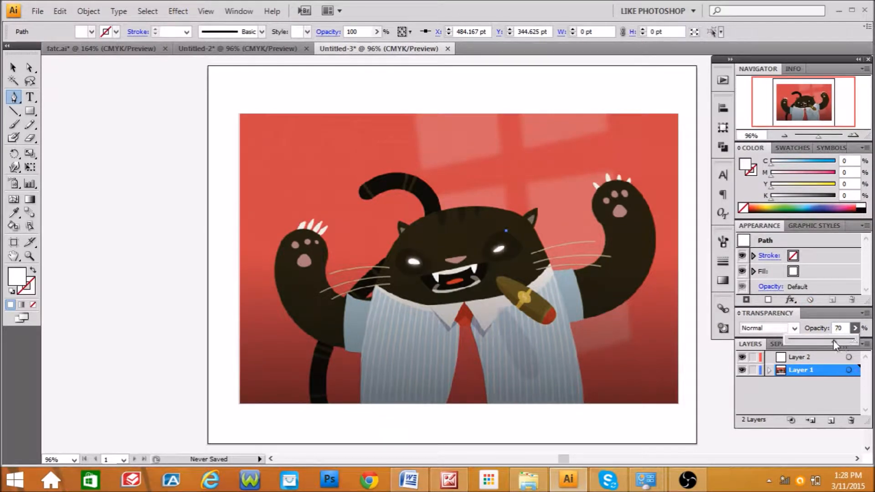
drag(813, 340, 812, 340)
click(567, 97)
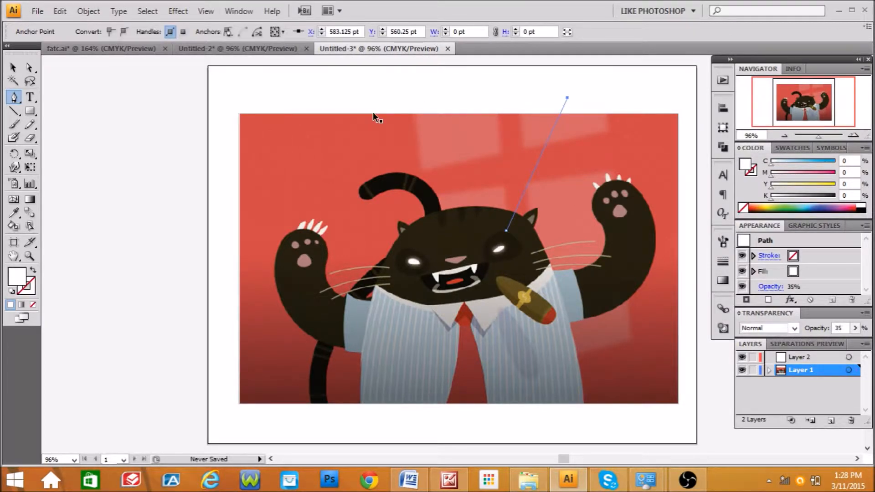
key(ctrl+z)
key(ctrl+z)
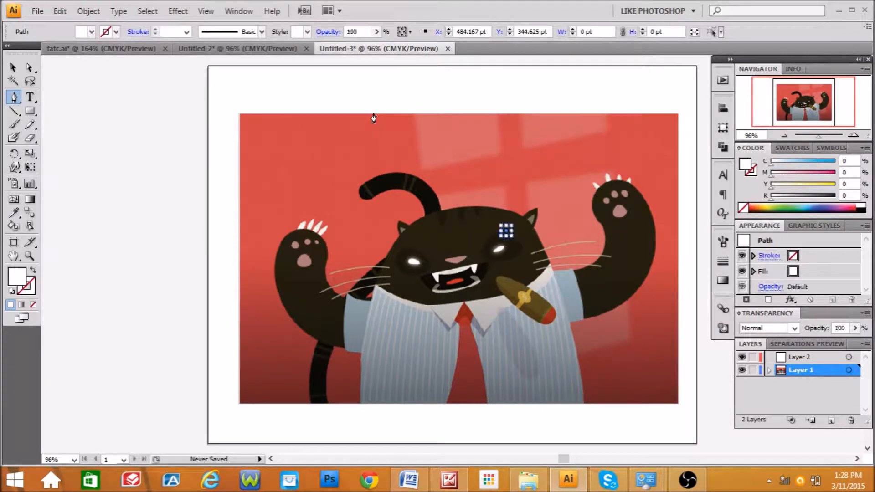
- Select the cat picture, reduce its opacity to about 51% and deselect it
click(12, 67)
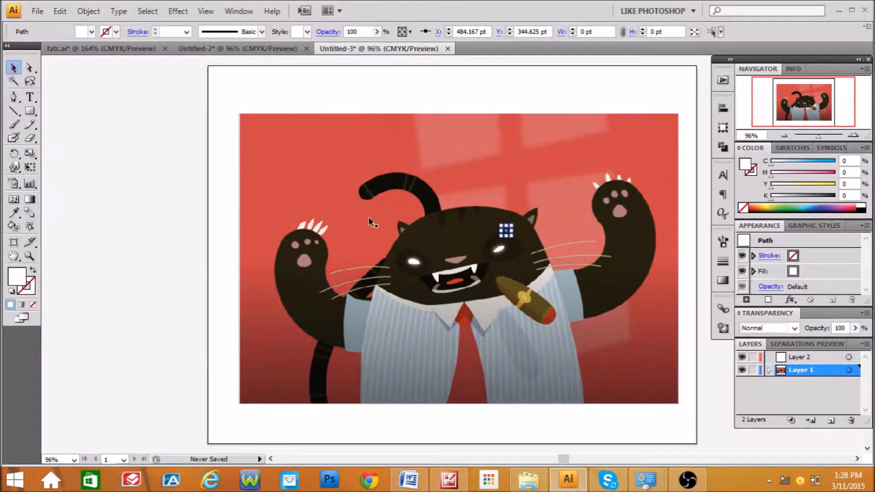
click(369, 217)
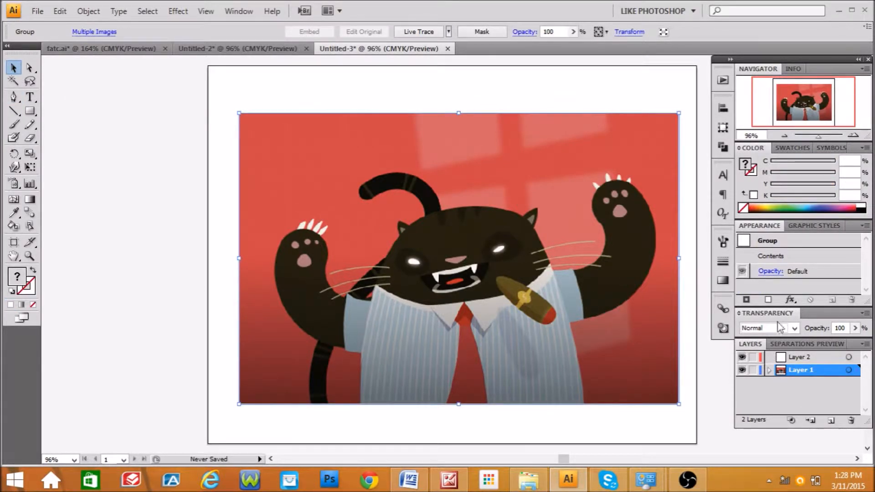
click(855, 328)
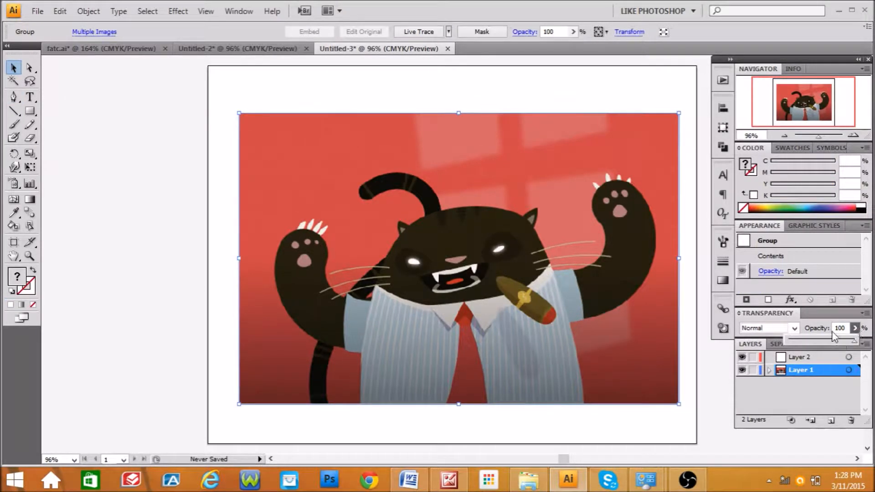
click(811, 340)
drag(810, 340, 822, 338)
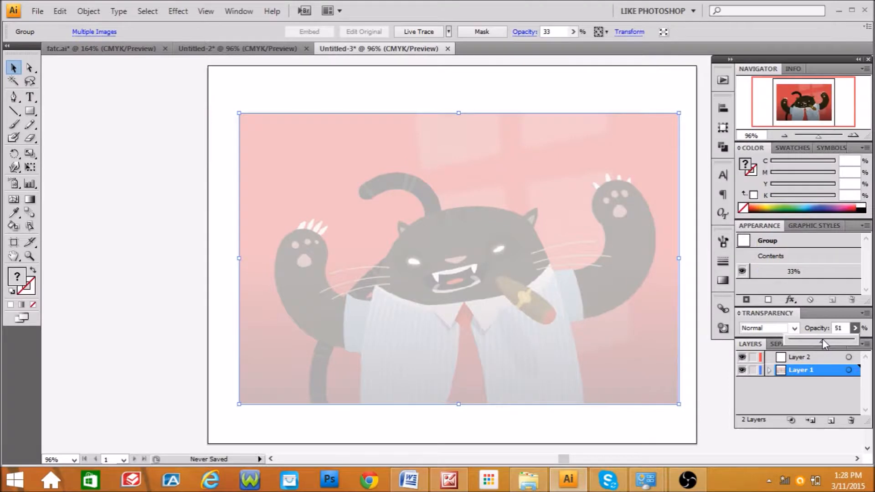
click(642, 96)
click(645, 93)
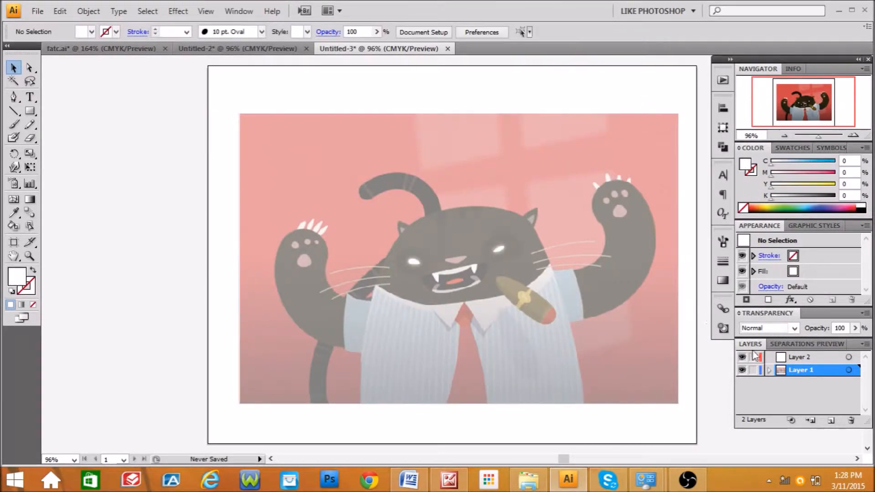
- Lock Layer 1, toggle its visibility off and on, and make Layer 2 active for drawing
click(751, 372)
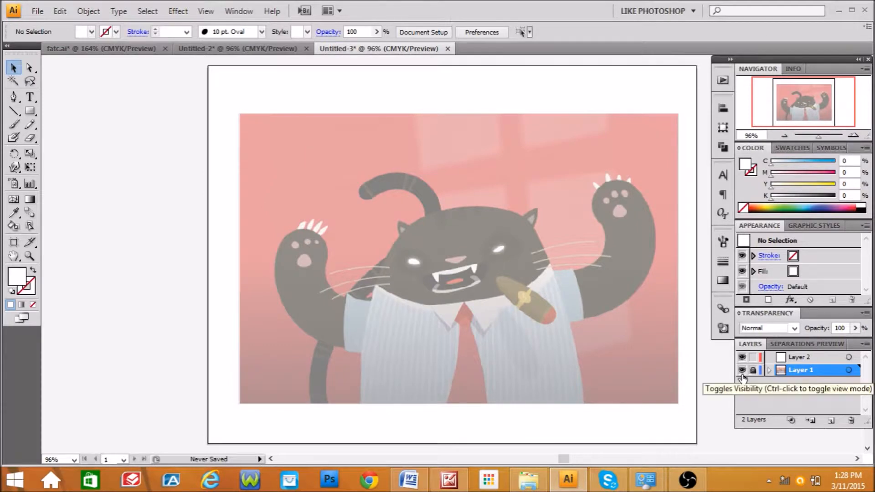
click(741, 370)
click(742, 371)
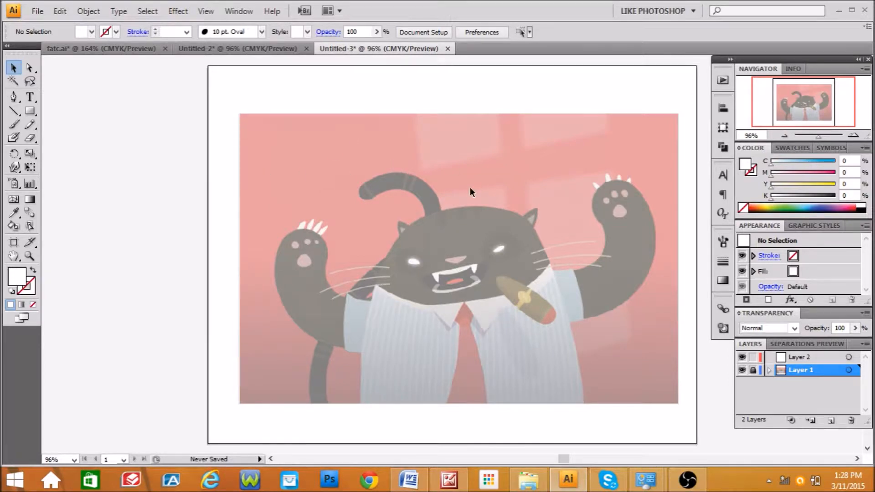
click(798, 357)
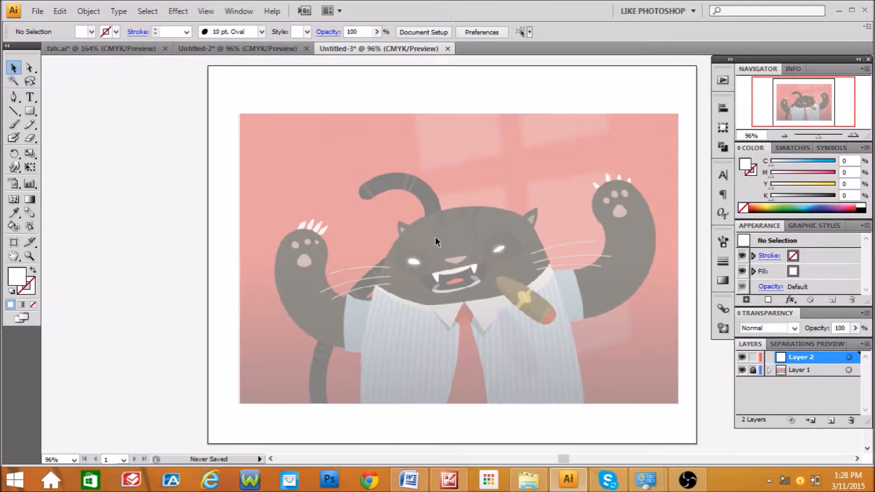
- Activate the Pen tool from its group of anchor point tools
click(14, 98)
click(14, 100)
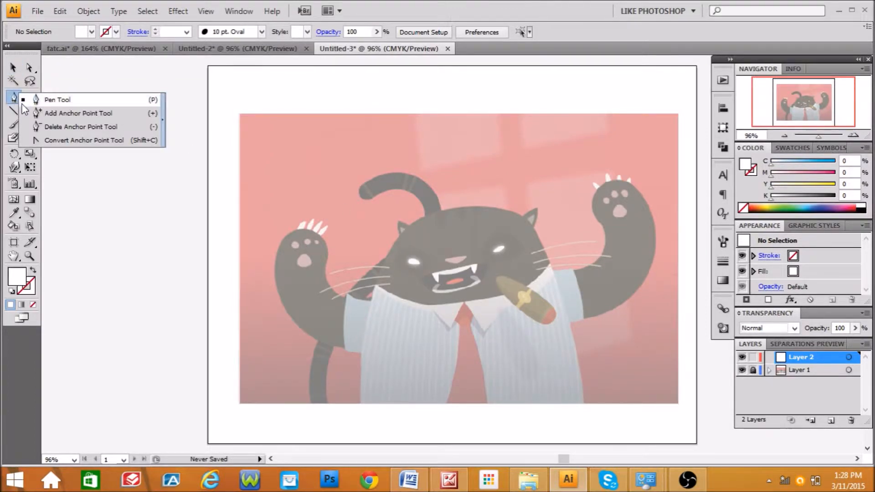
click(46, 101)
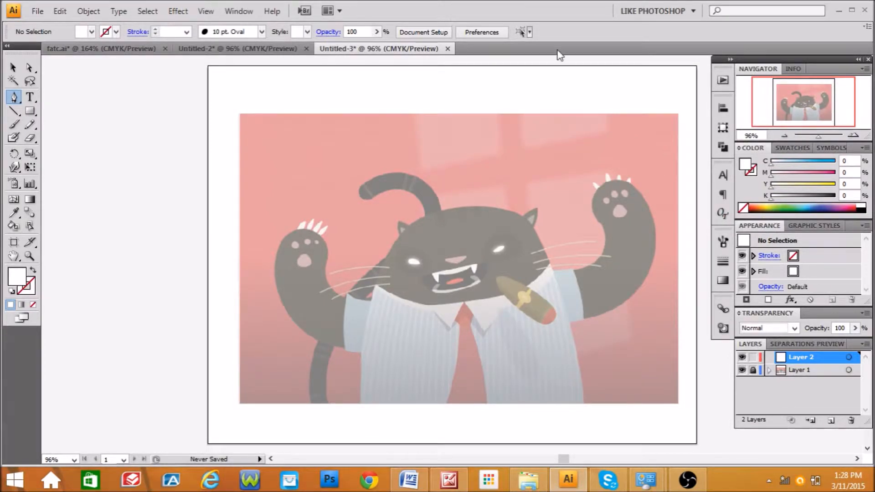
- Look up the list of available workspaces
click(246, 13)
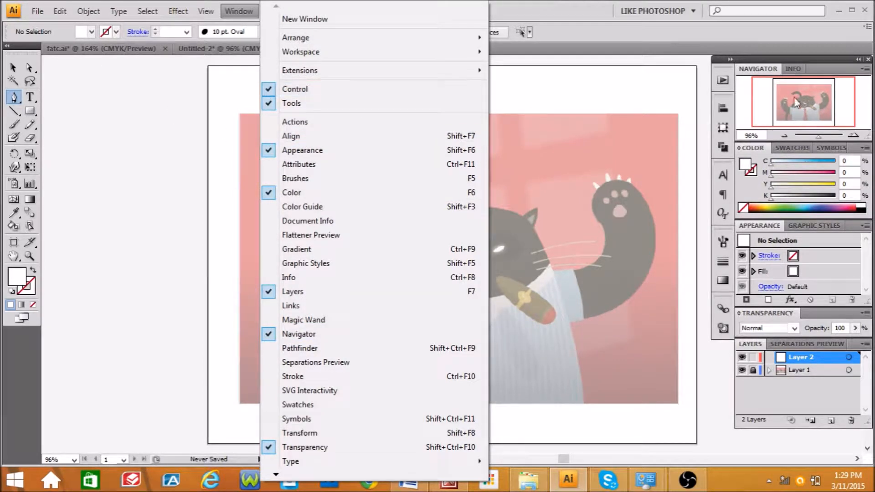
click(58, 13)
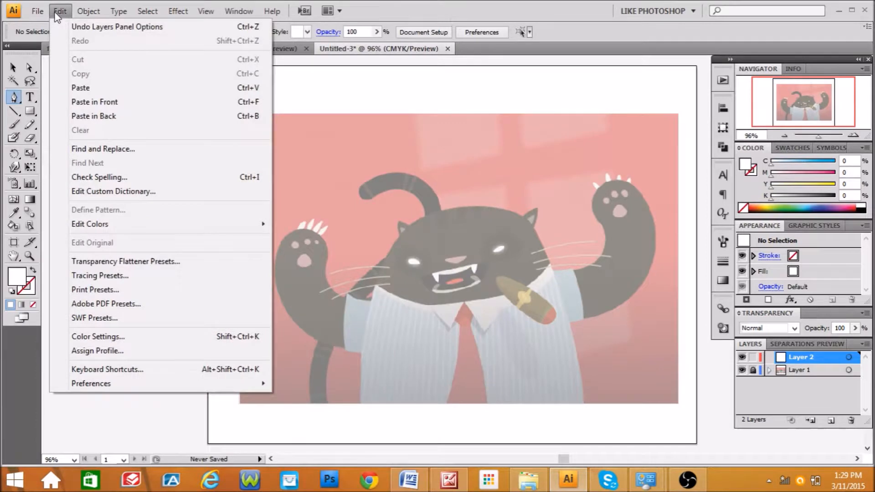
click(70, 10)
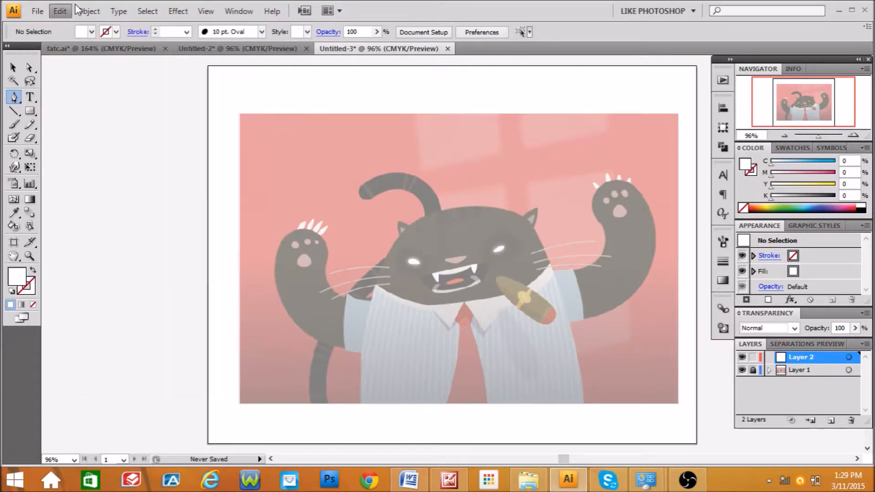
click(81, 10)
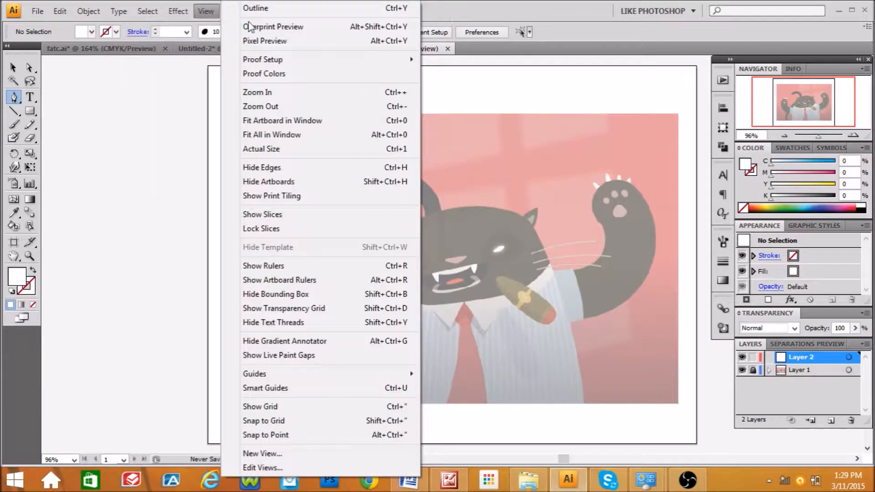
mouse_move(114, 13)
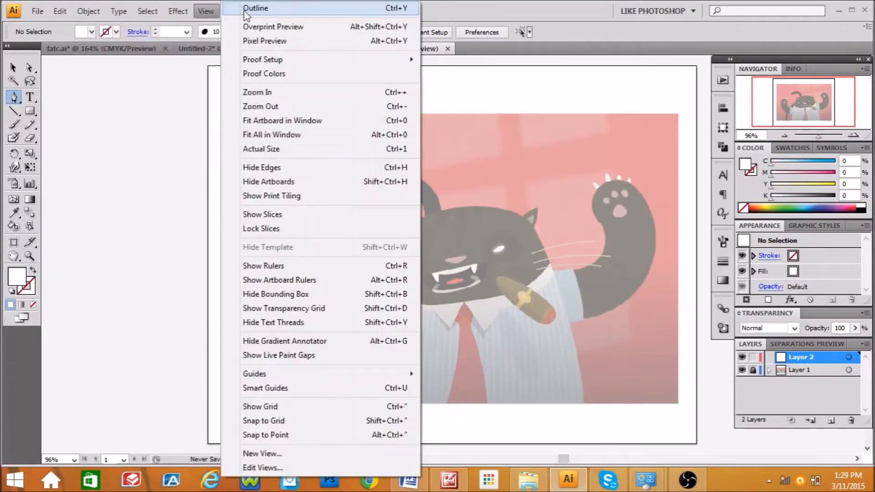
click(169, 137)
click(167, 132)
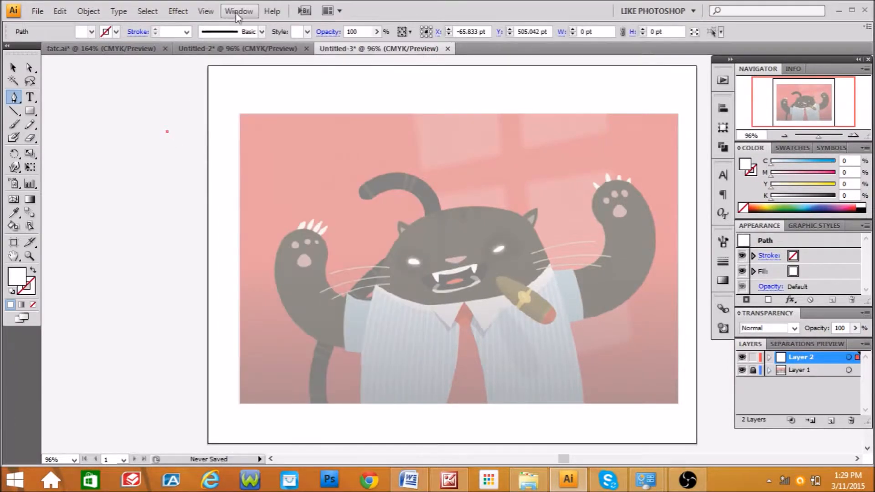
click(236, 11)
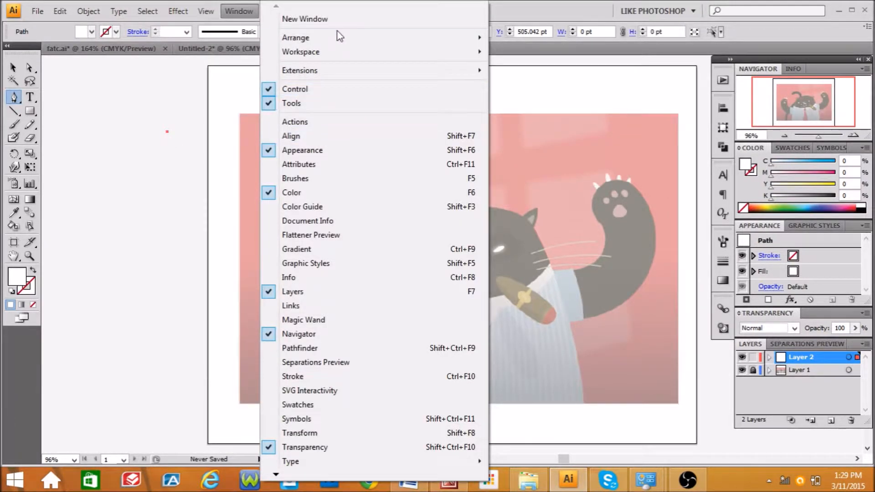
mouse_move(422, 49)
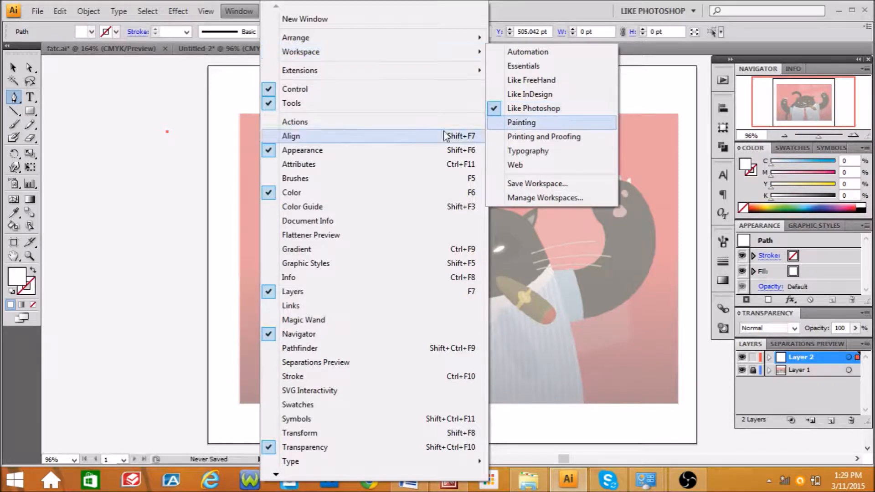
- Undo the stray path points placed outside the artboard
click(84, 138)
click(133, 173)
key(ctrl+z)
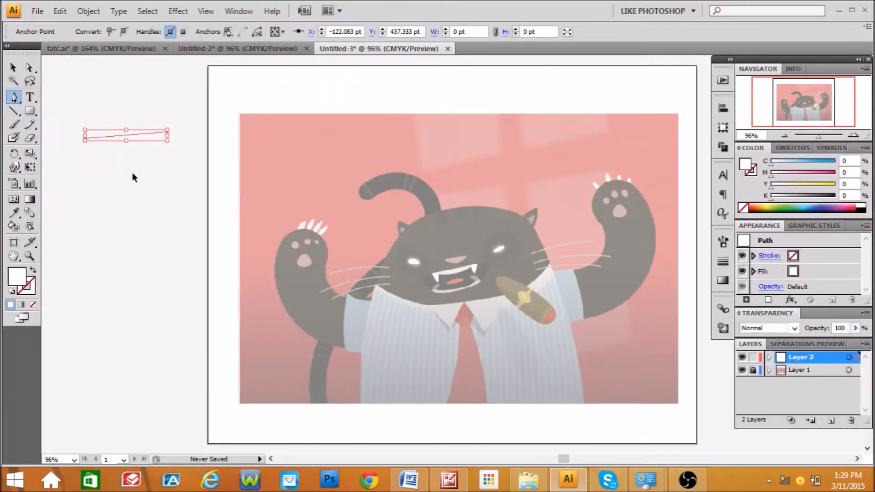
key(ctrl+z)
key(ctrl+z)
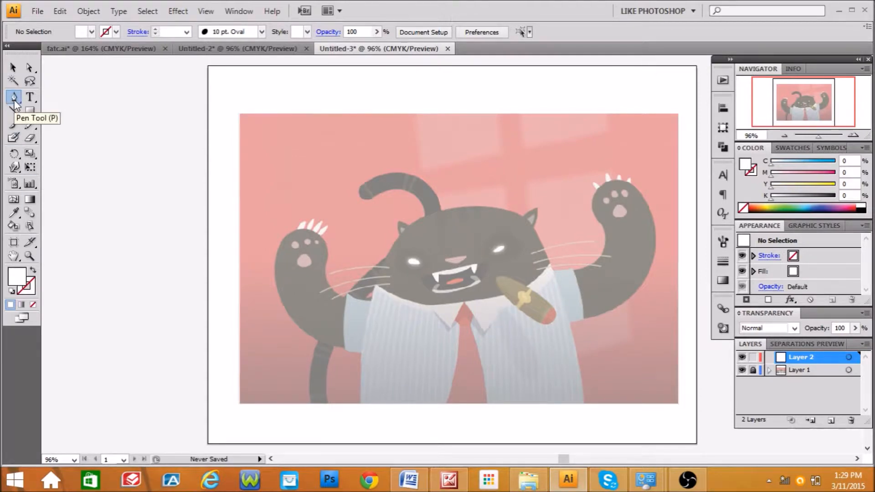
- Swap the fill and stroke colours so new paths get no fill and a white stroke
click(31, 285)
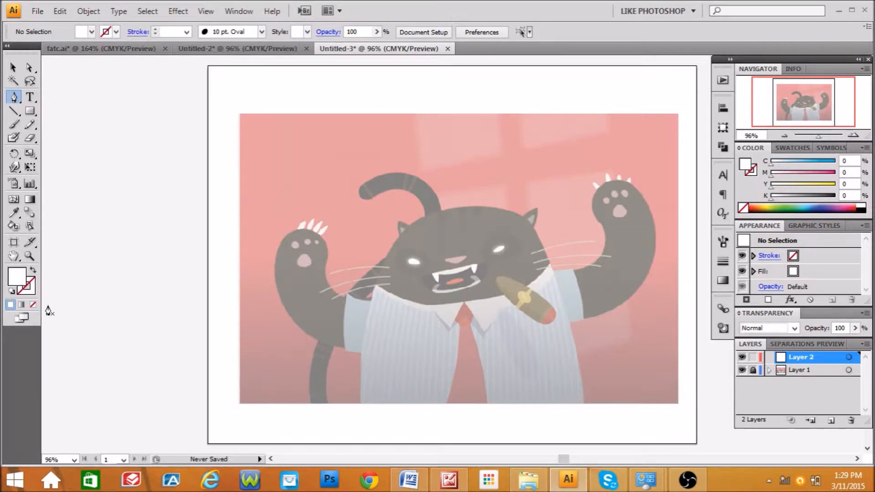
click(33, 272)
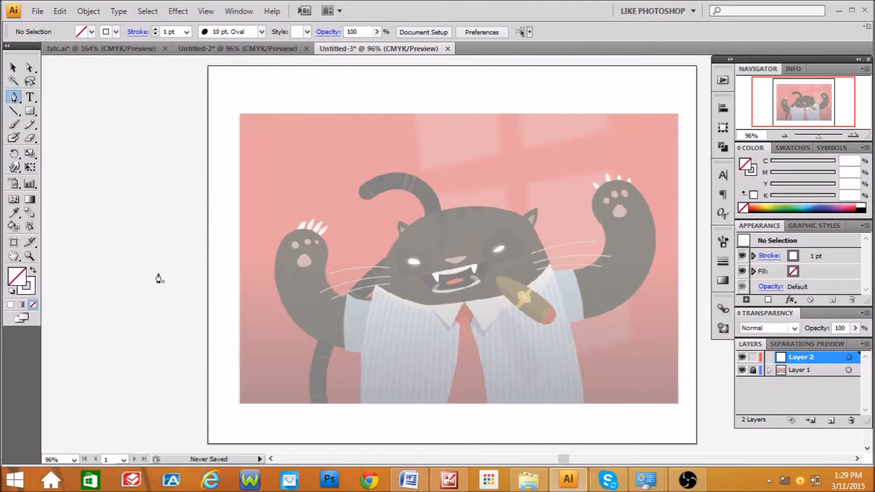
click(164, 268)
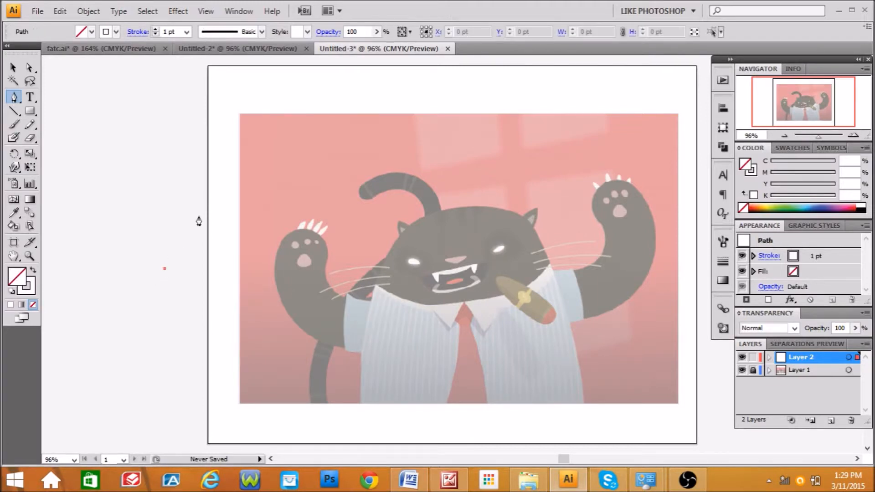
click(199, 216)
click(288, 163)
click(12, 68)
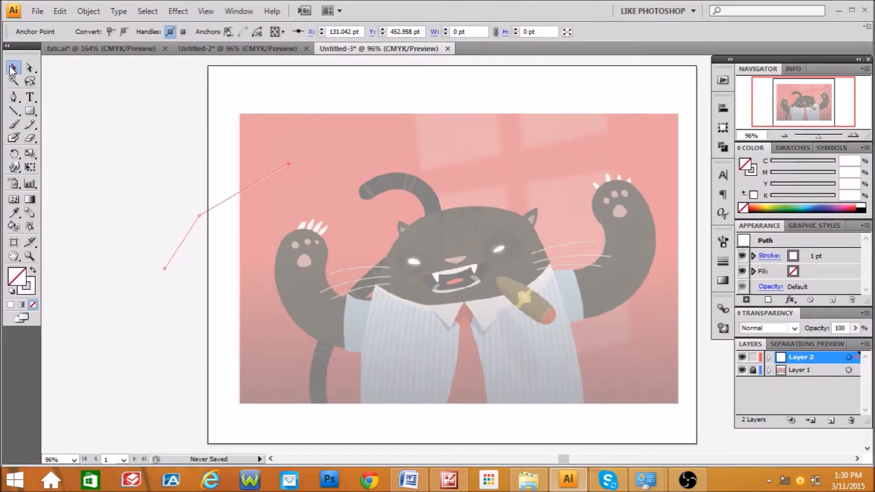
click(173, 193)
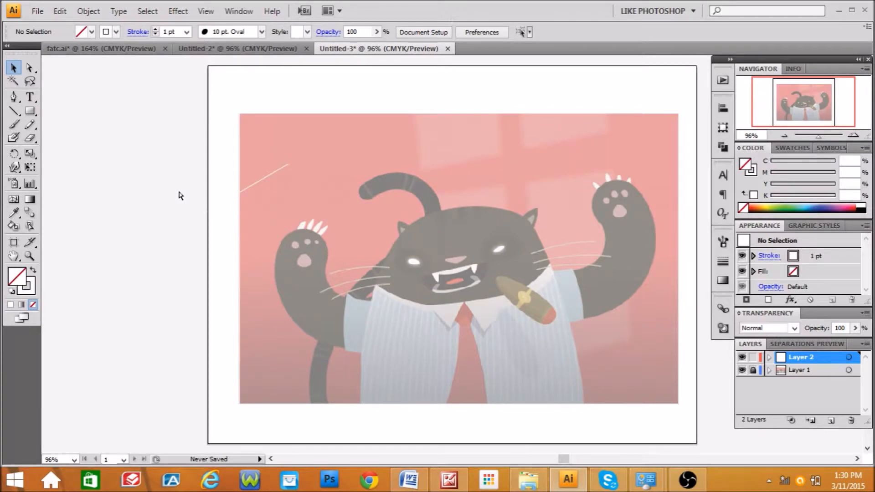
key(ctrl+z)
key(ctrl+z)
key(ctrl+z)
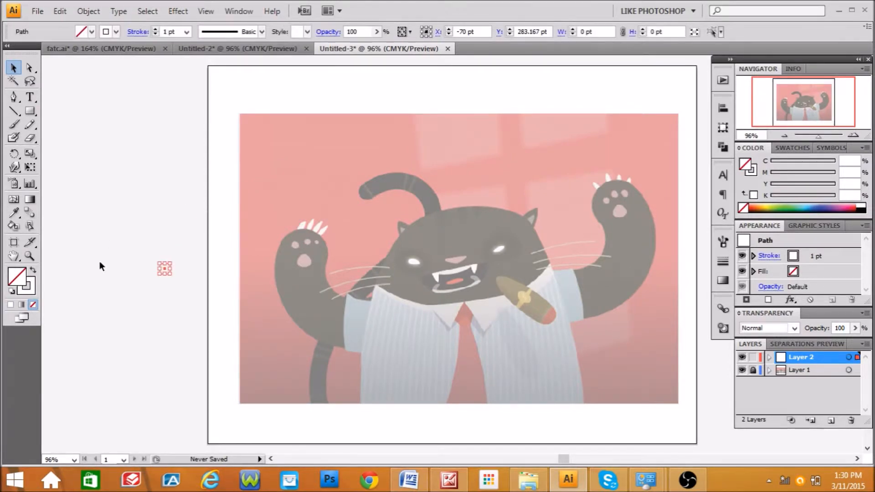
key(ctrl+z)
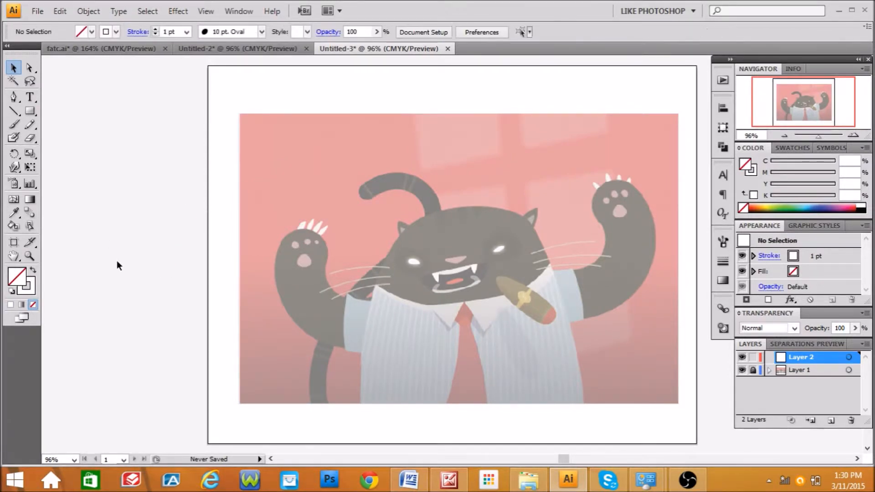
- Set the stroke colour to black and activate the Pen tool
click(30, 289)
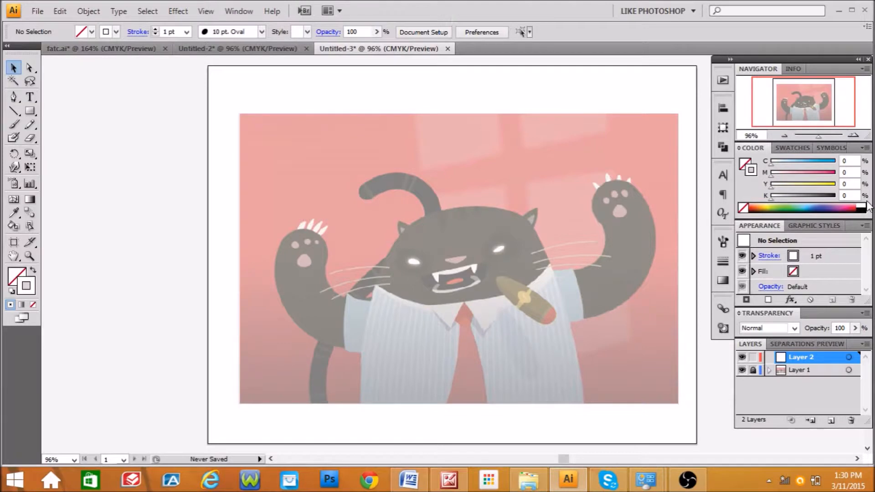
click(861, 206)
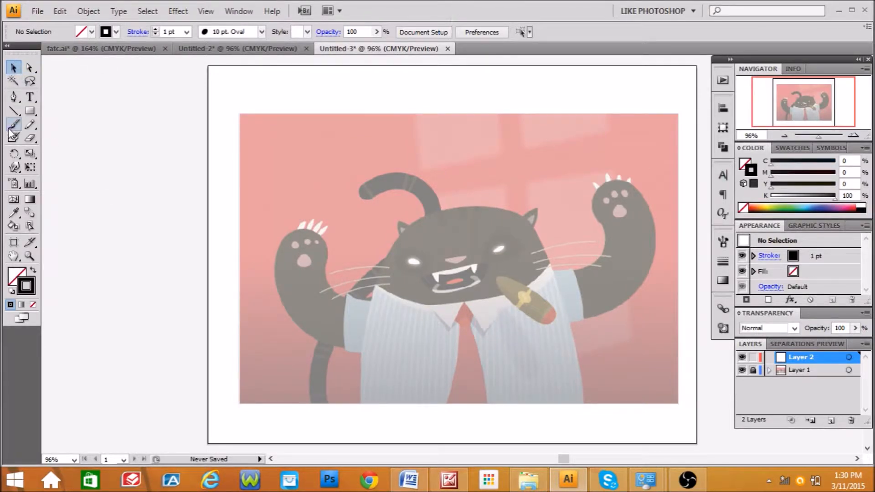
click(14, 97)
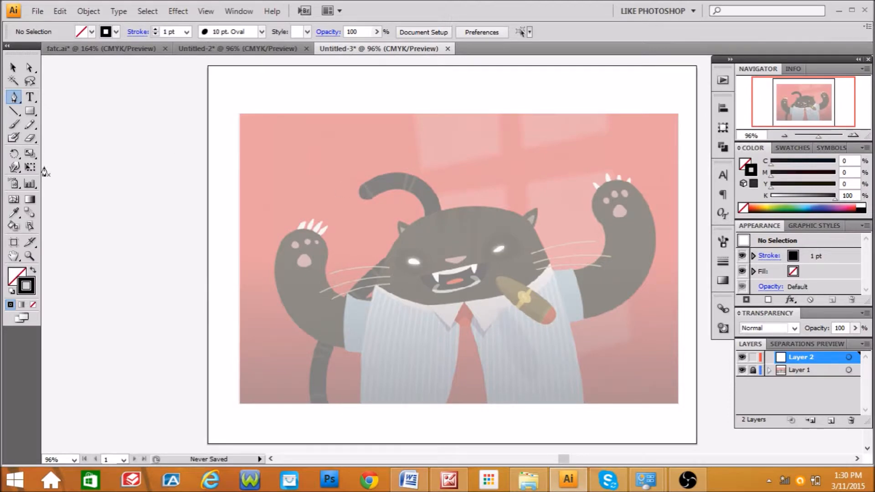
- Ready the Pen tool for tracing, collapse the expanded panels to labels and move them clear of the cat picture
click(30, 257)
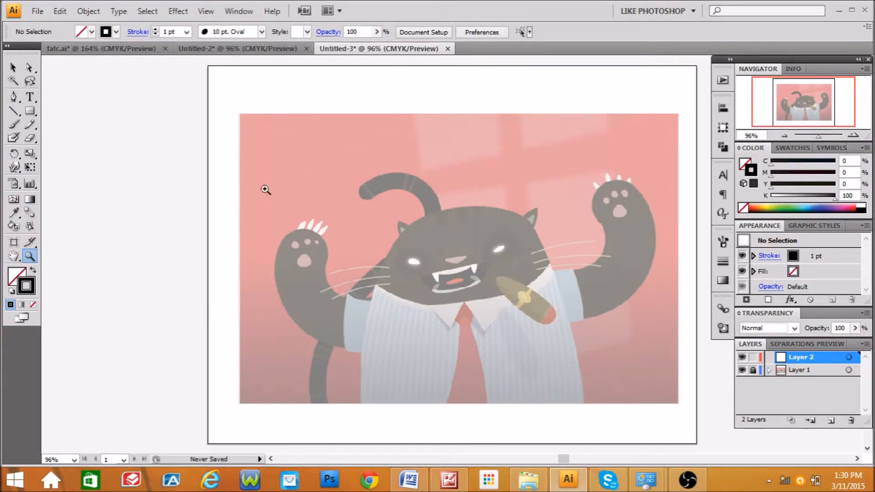
drag(296, 139, 614, 430)
click(345, 346)
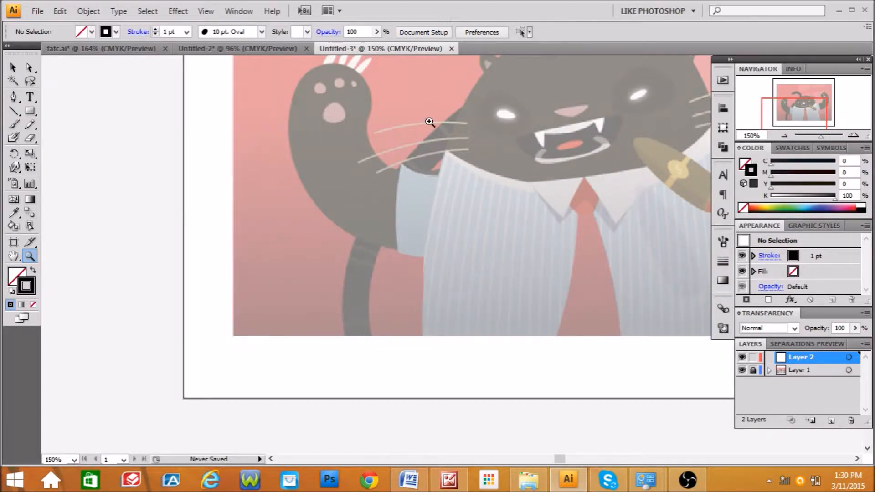
click(206, 11)
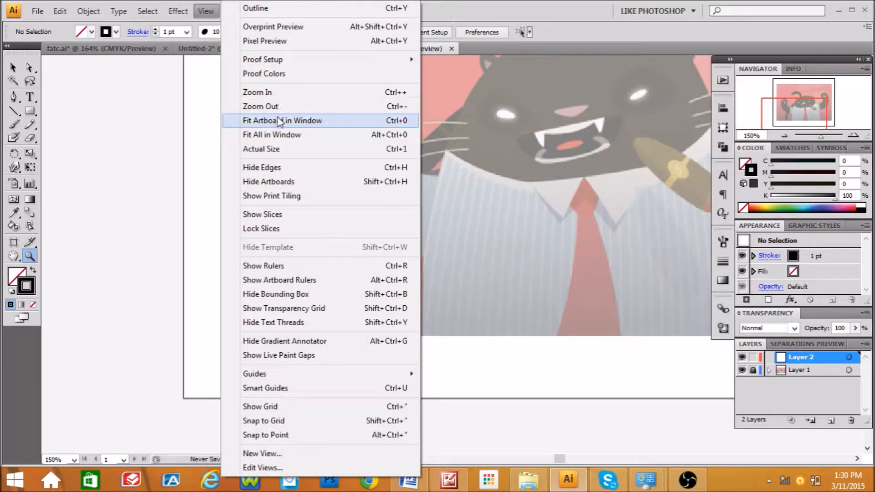
click(279, 135)
drag(262, 121, 678, 406)
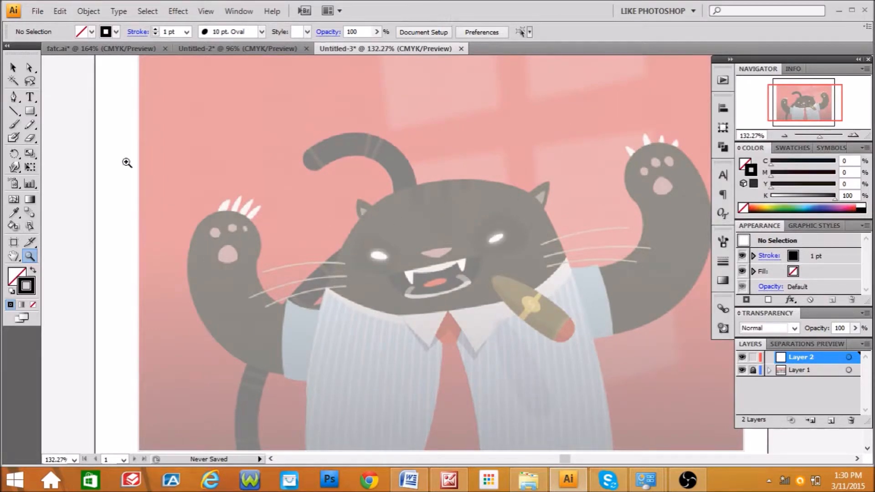
click(15, 96)
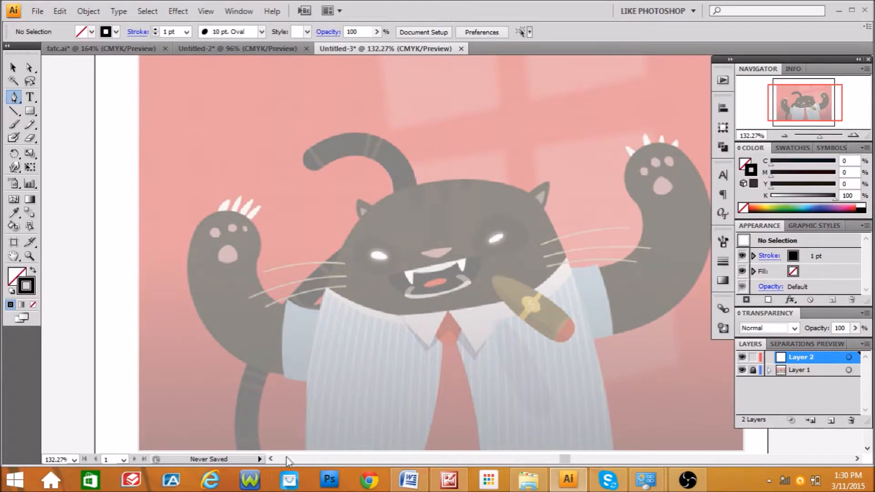
click(859, 62)
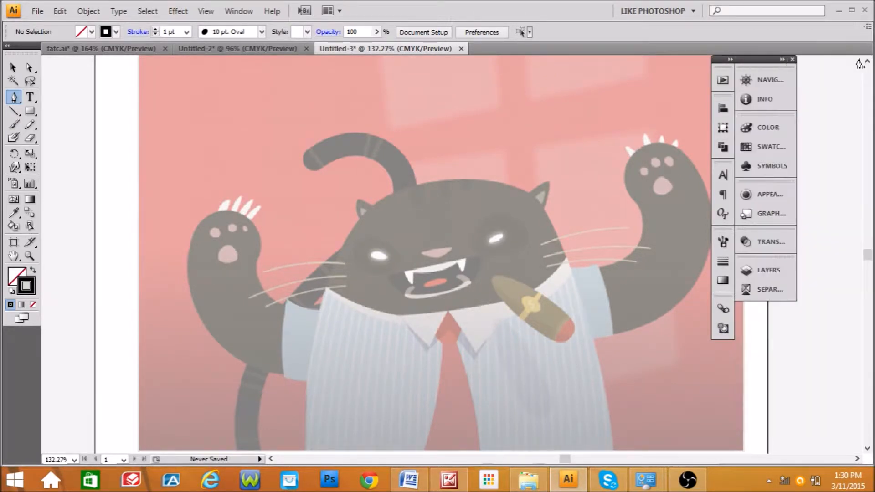
drag(769, 60, 828, 51)
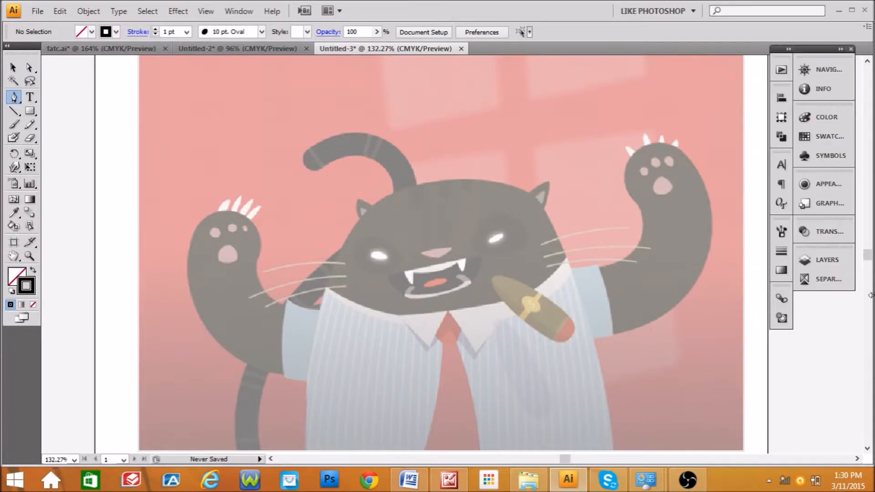
- Trace the cat's left body edge with the Pen tool, from below the picture up to the head near the tail
scroll(870, 457, down, 2)
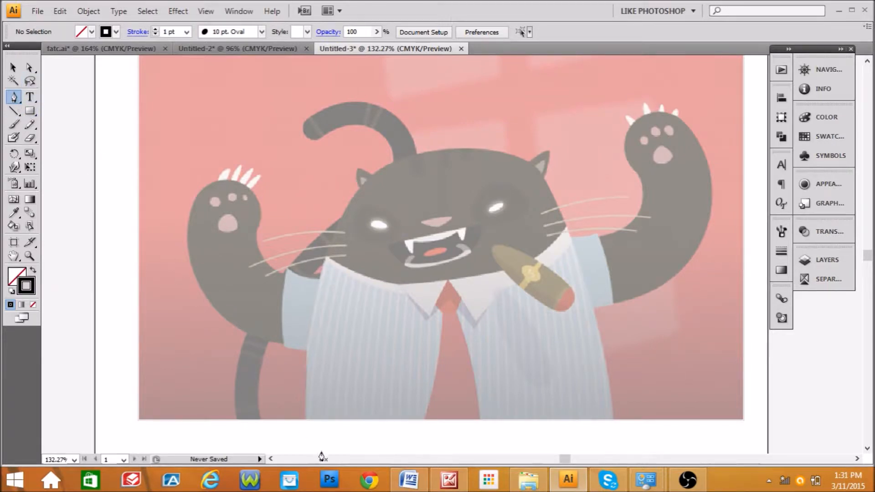
drag(311, 444, 305, 404)
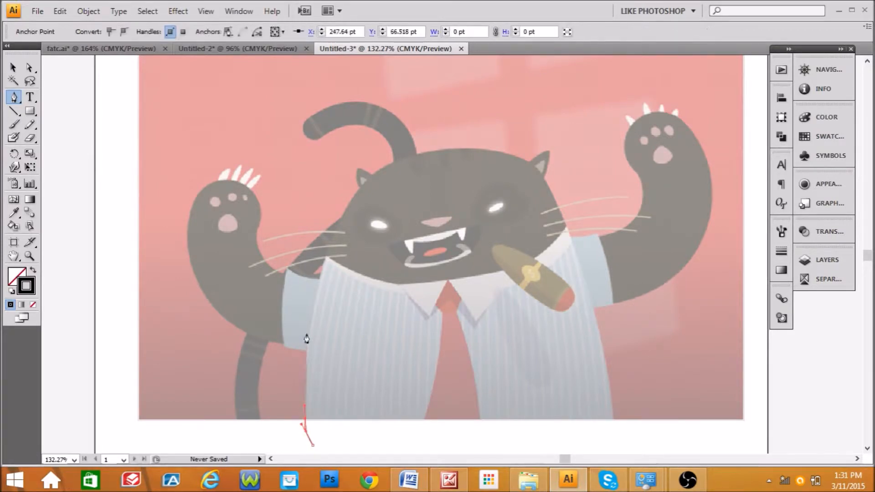
drag(312, 315, 319, 296)
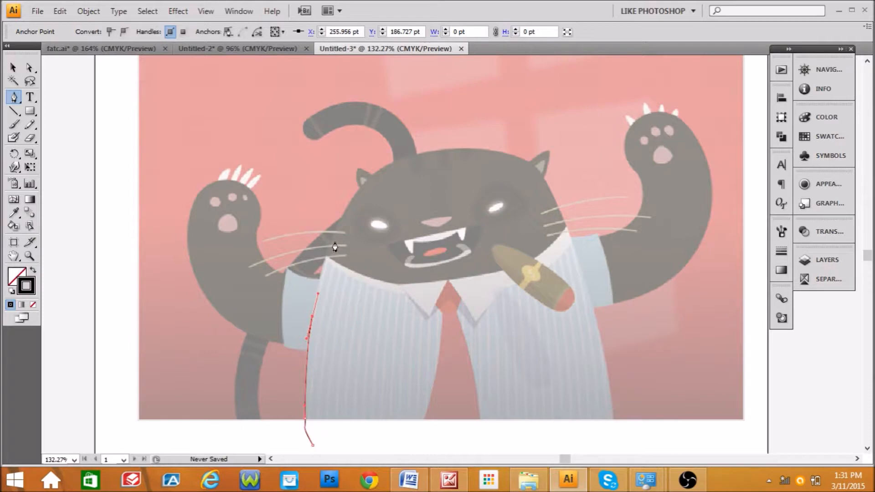
click(337, 224)
drag(338, 223, 350, 194)
drag(395, 162, 419, 149)
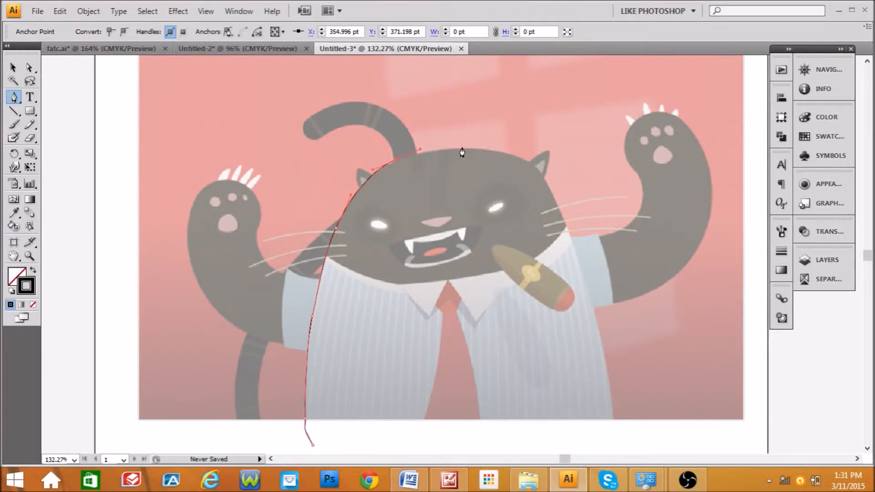
- Continue the outline in a smooth curve over the top of the head to the base of the right ear
drag(462, 147, 481, 145)
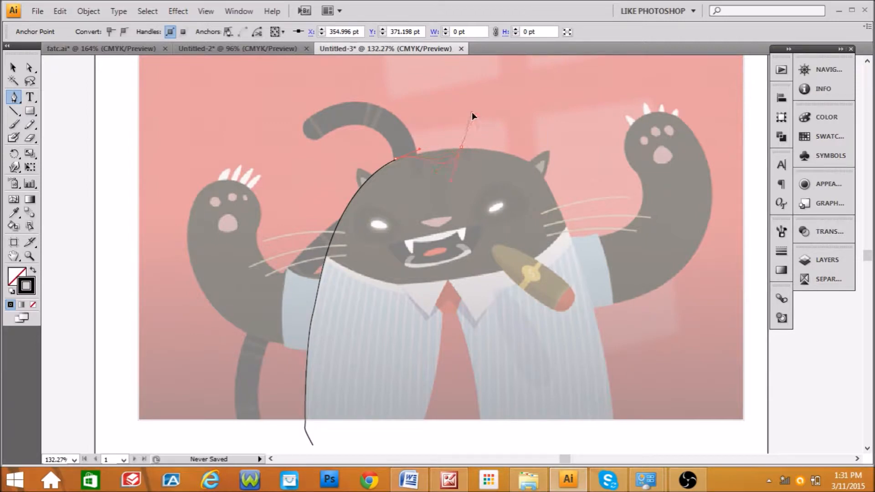
drag(471, 113, 483, 146)
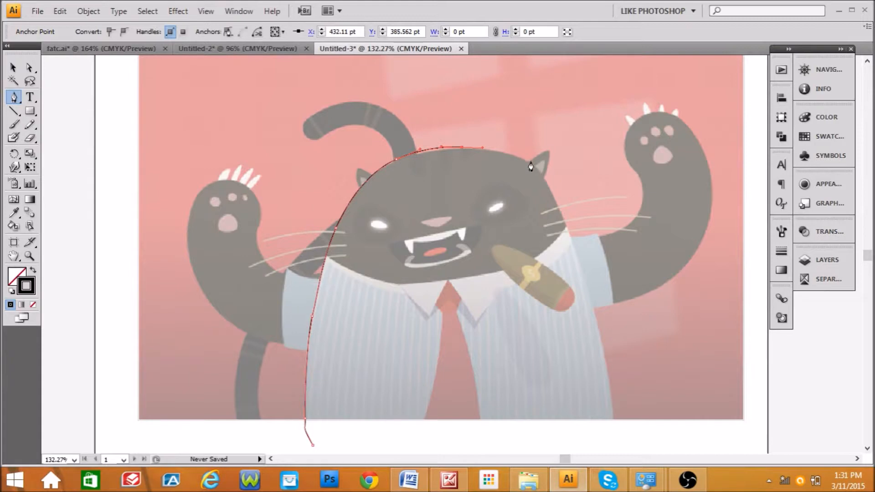
drag(534, 163, 549, 175)
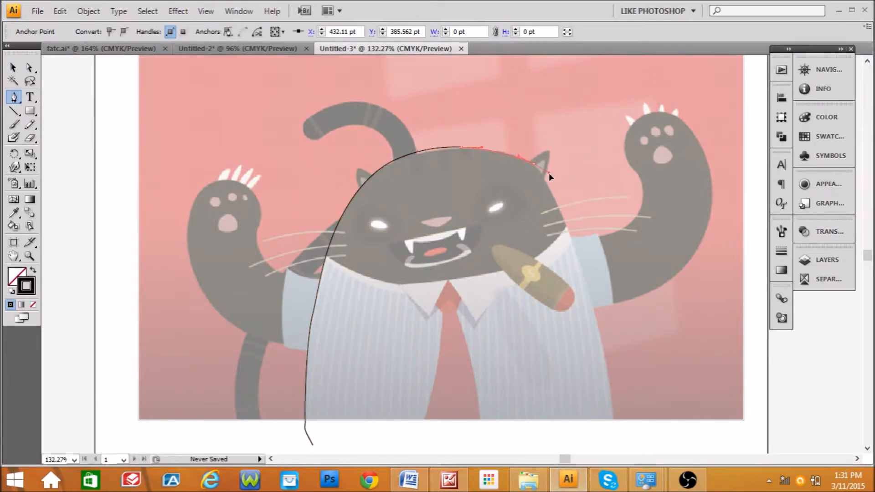
drag(549, 176, 547, 174)
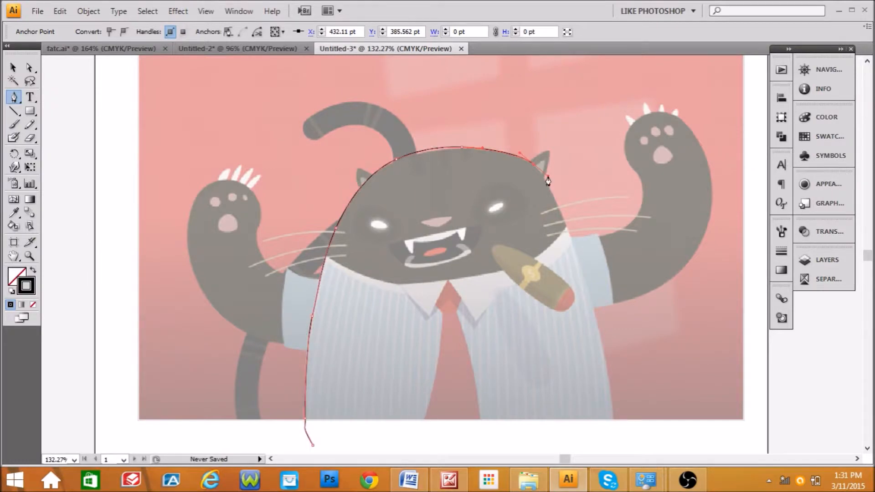
- Continue the outline down the right side of the body and round the corner below the picture's lower edge
drag(574, 255, 587, 285)
click(578, 266)
click(607, 372)
mouse_move(615, 392)
mouse_down()
mouse_move(596, 393)
mouse_move(622, 407)
mouse_move(614, 406)
mouse_up()
drag(602, 446, 585, 390)
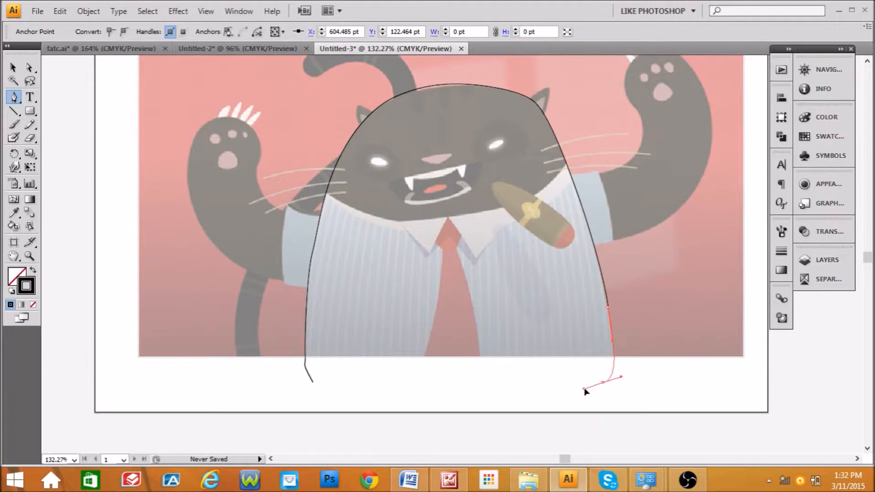
drag(586, 391, 560, 391)
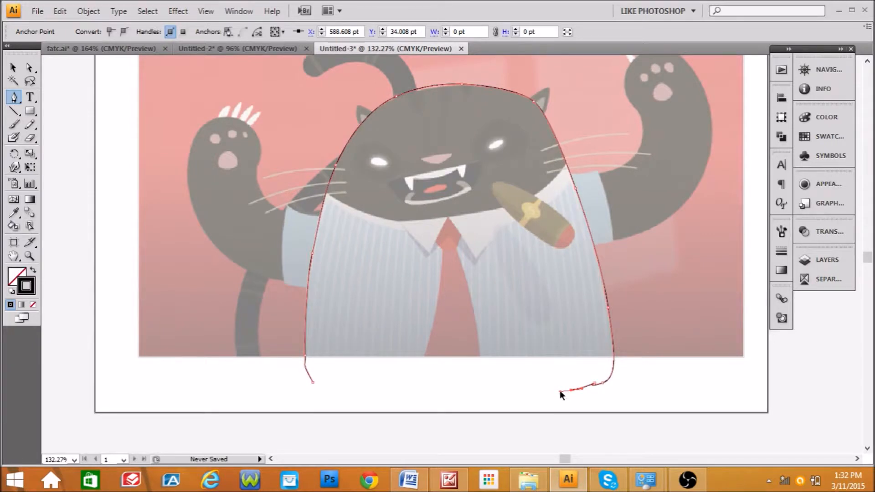
key(ctrl+z)
click(599, 379)
mouse_move(597, 372)
mouse_down()
mouse_move(586, 370)
mouse_move(599, 375)
mouse_up()
key(ctrl+z)
drag(566, 388, 539, 393)
key(ctrl+z)
- Draw the outline's bottom edge beneath the picture and close the path at its starting anchor point
drag(494, 396, 461, 398)
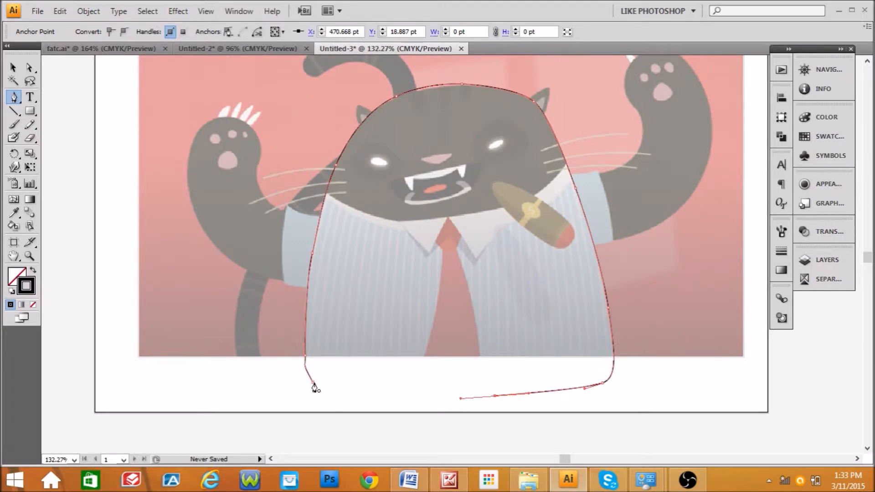
drag(313, 386, 286, 386)
key(ctrl+z)
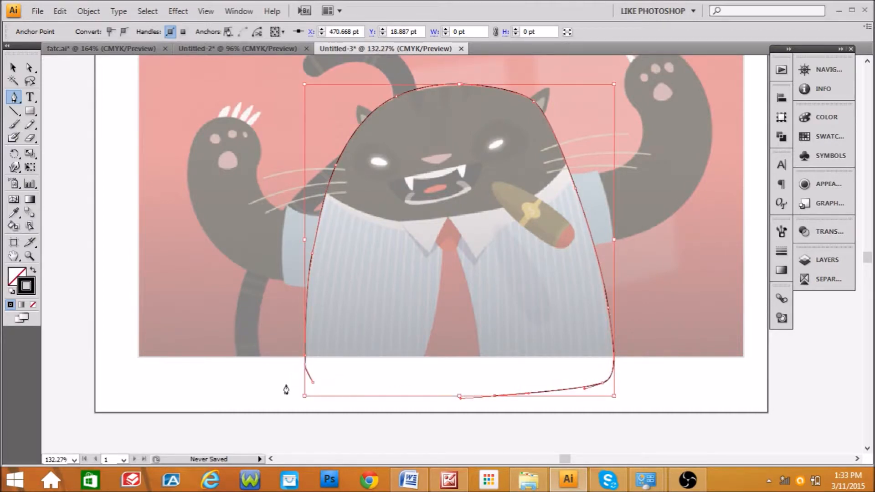
drag(340, 393, 328, 392)
click(314, 384)
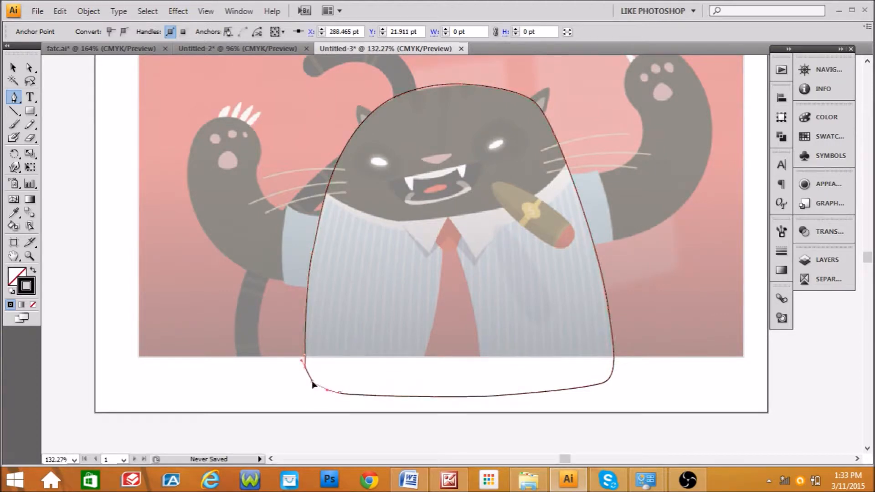
- Deselect the finished body outline to check it, and reselect the whole path with the Selection tool
click(13, 67)
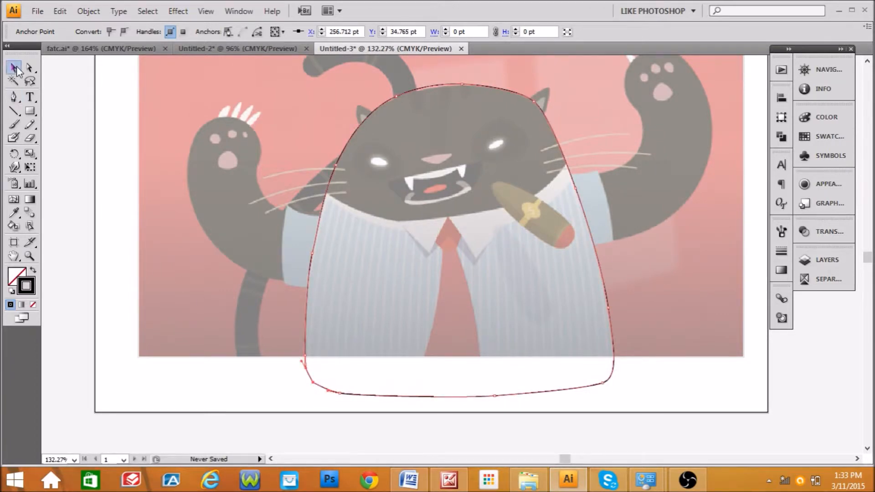
click(118, 102)
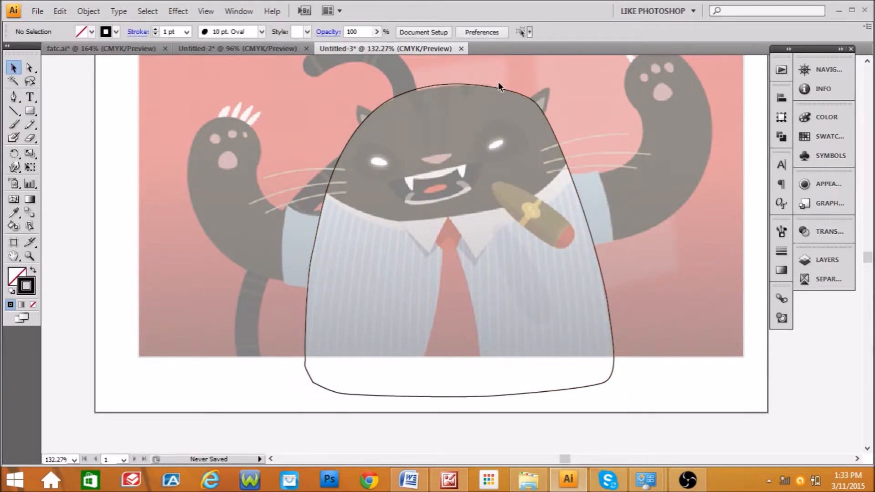
click(436, 86)
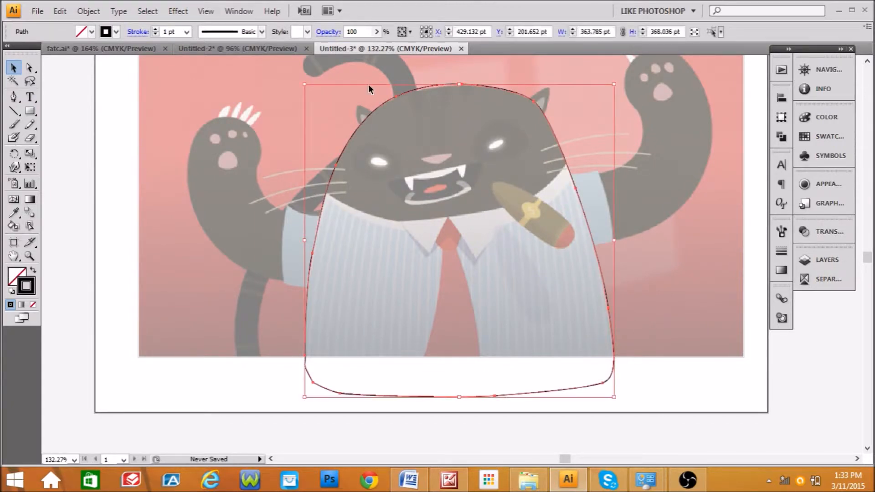
click(78, 108)
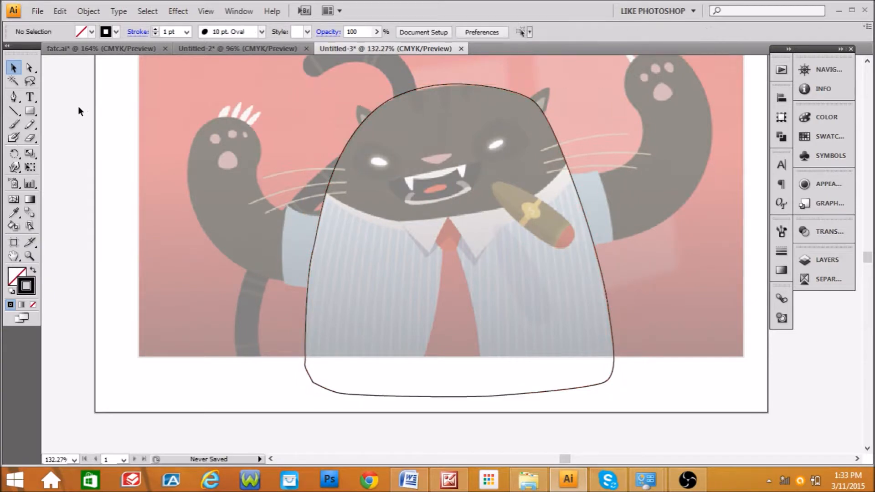
click(444, 84)
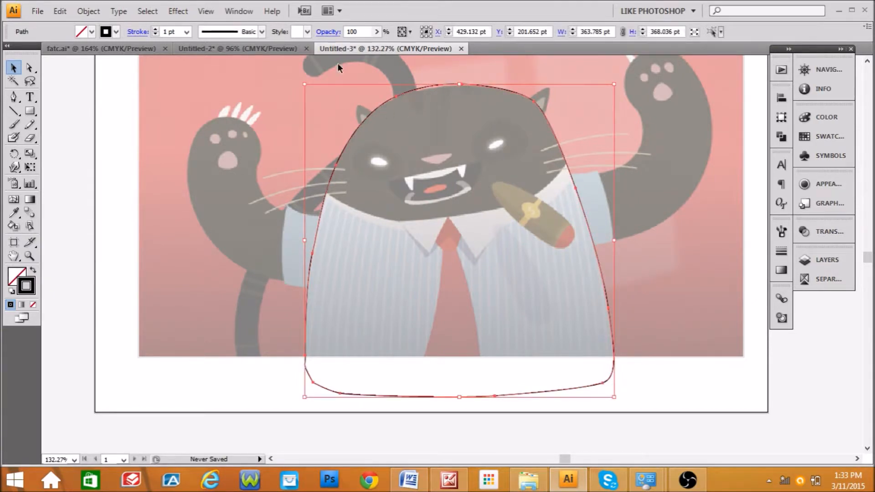
- Adjust the direction handle of the body outline's anchor point at the top of the head with the Direct Selection tool
click(30, 67)
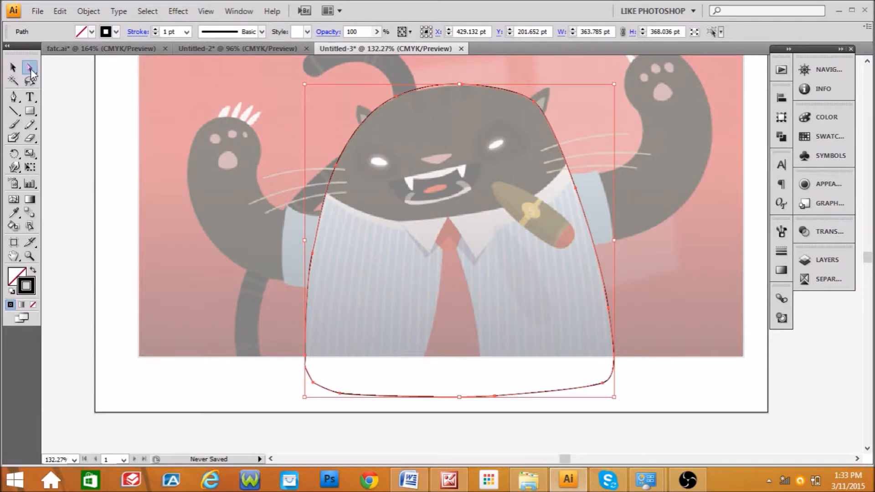
click(463, 85)
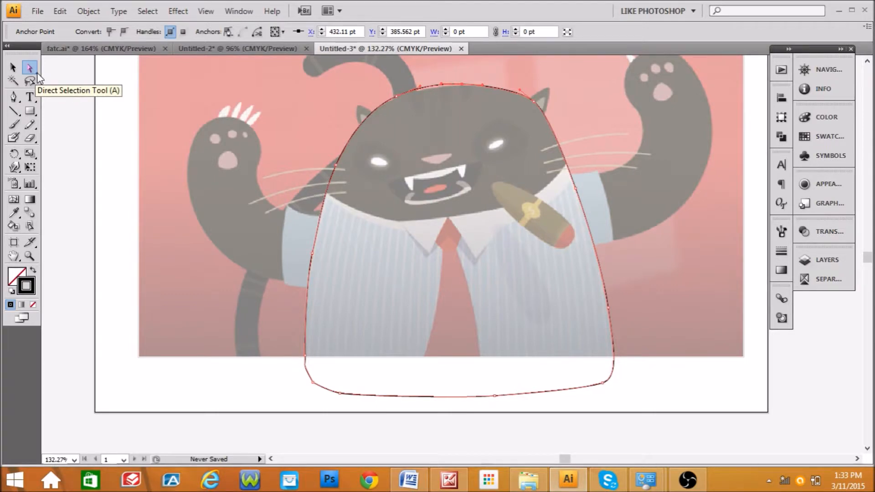
click(441, 83)
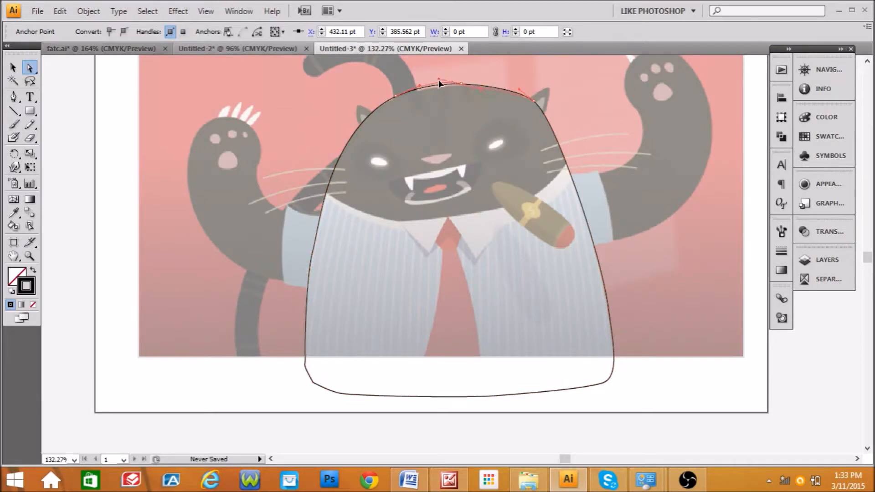
click(436, 83)
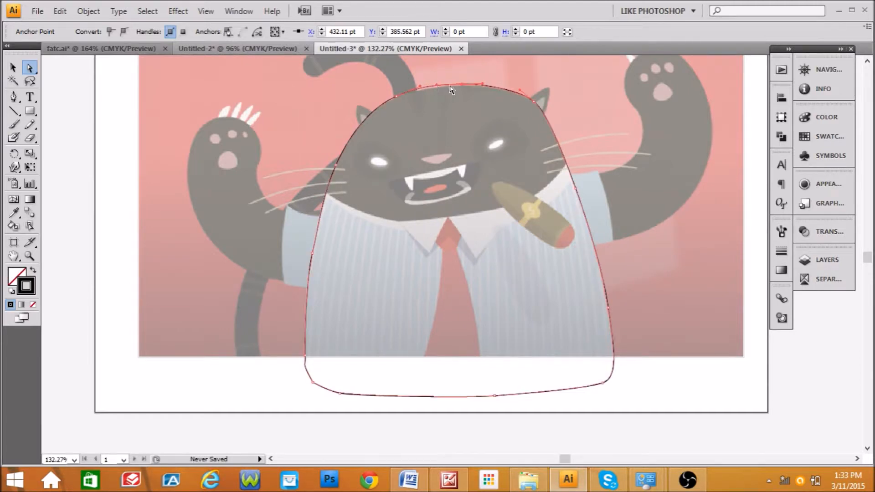
- Nudge the body outline's top anchor point slightly down and to the left to match the picture's head, and deselect the path
click(398, 98)
click(462, 84)
key(Down)
key(Down)
key(Left)
key(Left)
key(Left)
click(74, 95)
key(a)
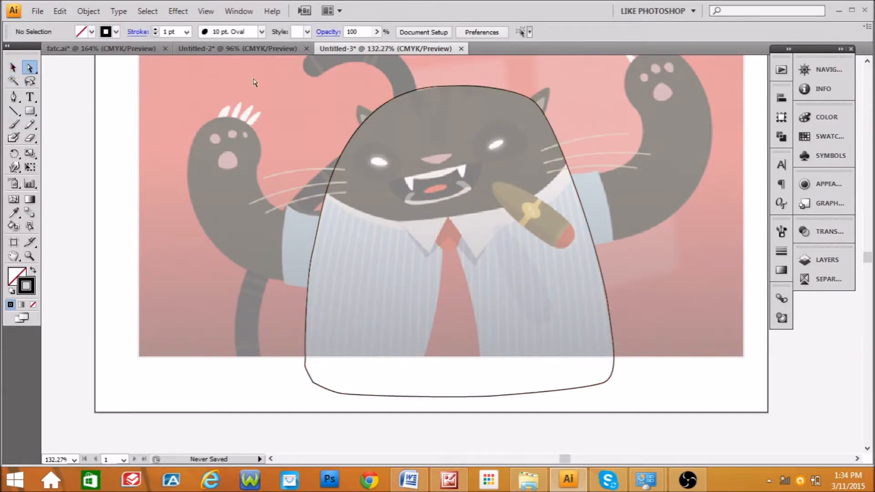
- Fine-tune the curve handle on the upper-left part of the head outline, and deselect the path
click(416, 90)
drag(422, 86, 424, 88)
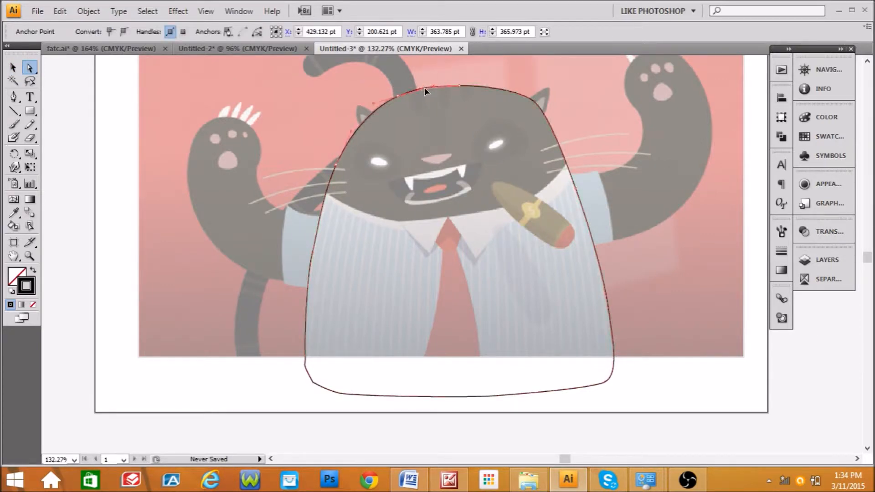
click(13, 67)
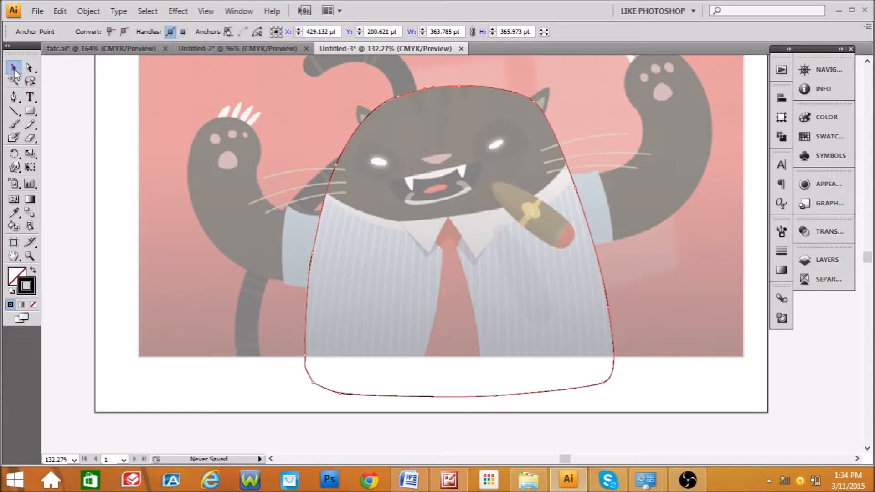
click(71, 102)
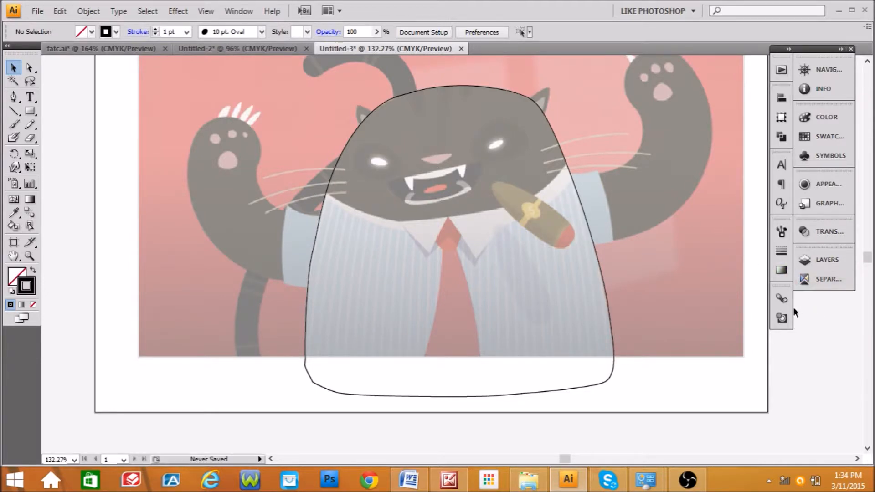
- Create a new layer above Layer 2 for the arm, and lock Layer 2 with the body outline
click(816, 257)
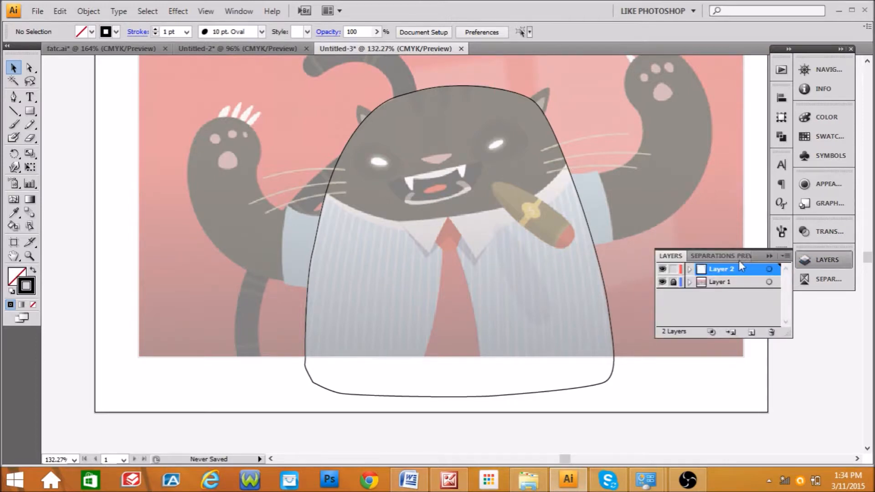
click(751, 333)
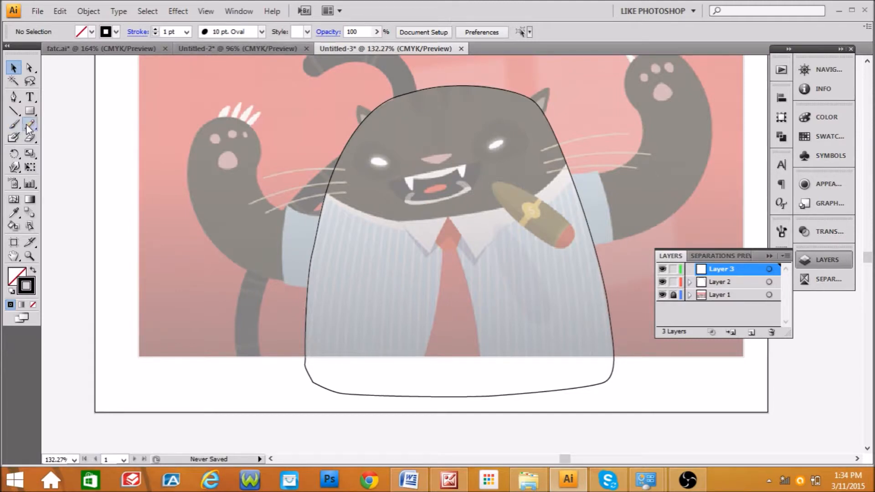
click(14, 97)
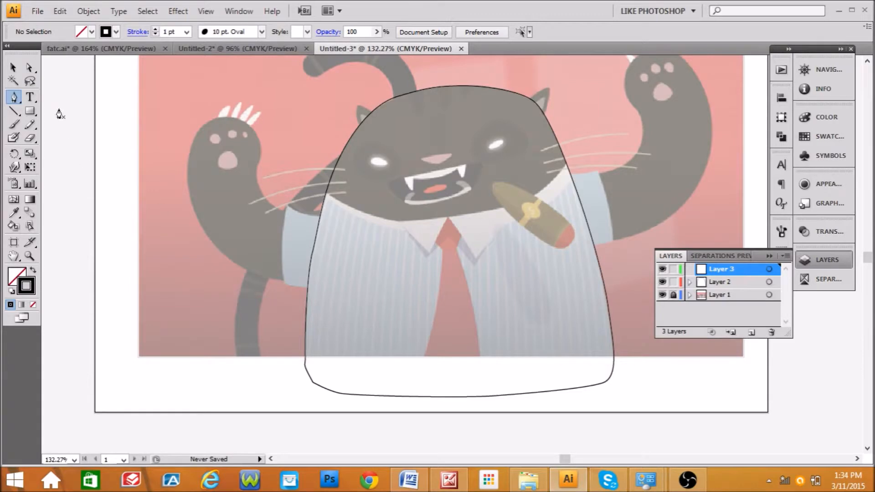
click(13, 68)
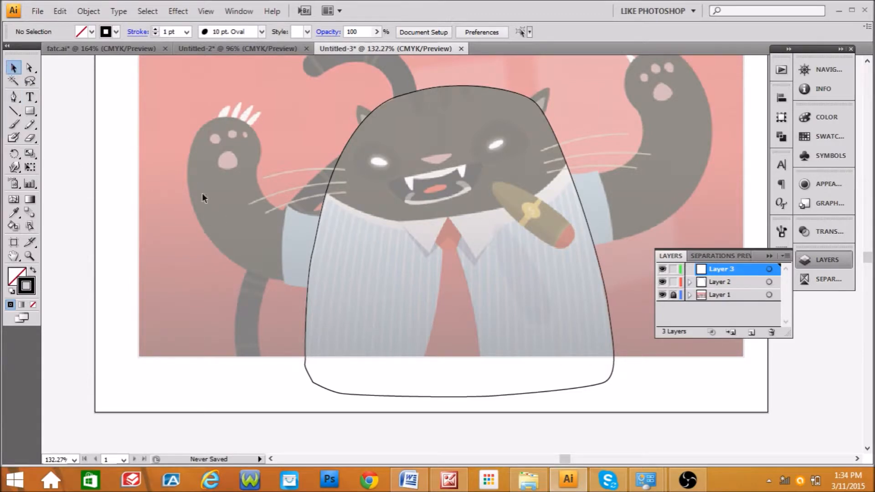
click(28, 68)
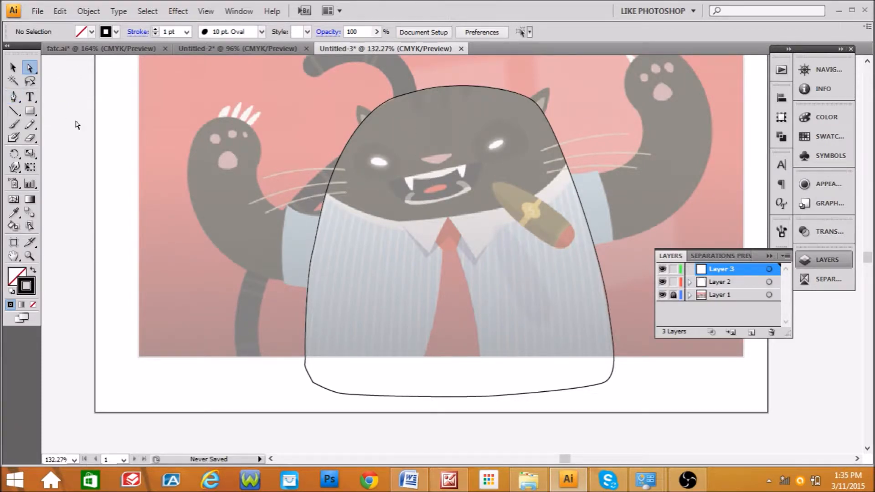
click(15, 99)
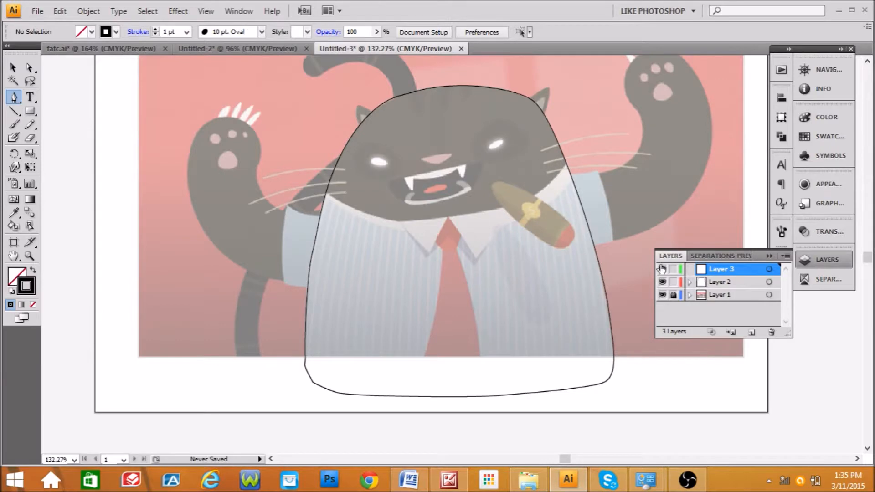
click(663, 282)
click(663, 282)
drag(327, 253, 223, 160)
click(227, 152)
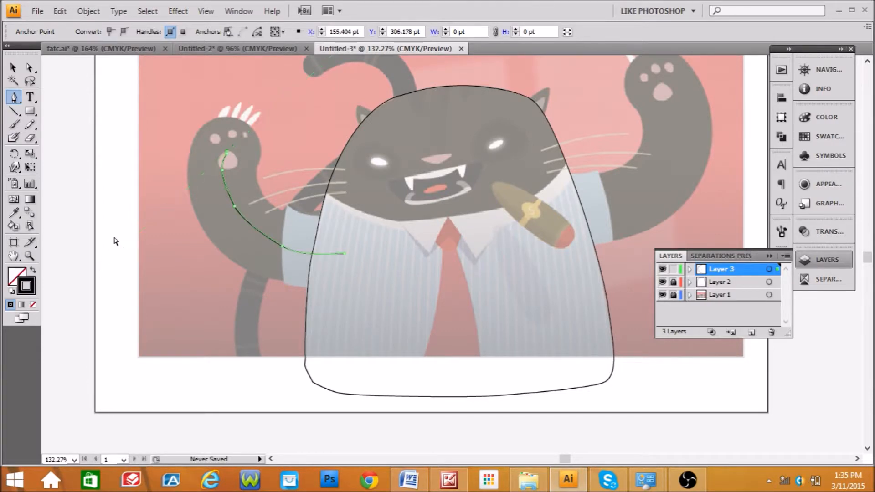
key(ctrl+z)
key(ctrl+z)
key(ctrl+z)
key(ctrl+z)
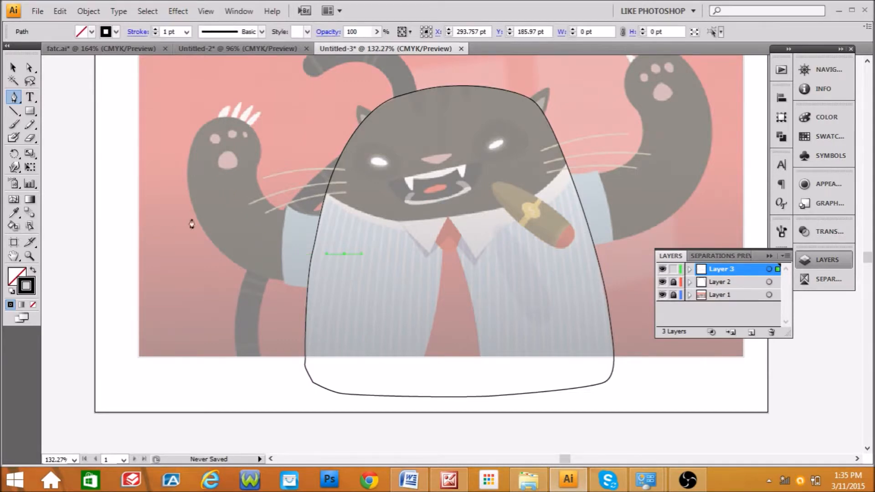
drag(247, 231, 230, 212)
mouse_move(223, 151)
mouse_down()
mouse_move(230, 133)
mouse_move(236, 141)
mouse_up()
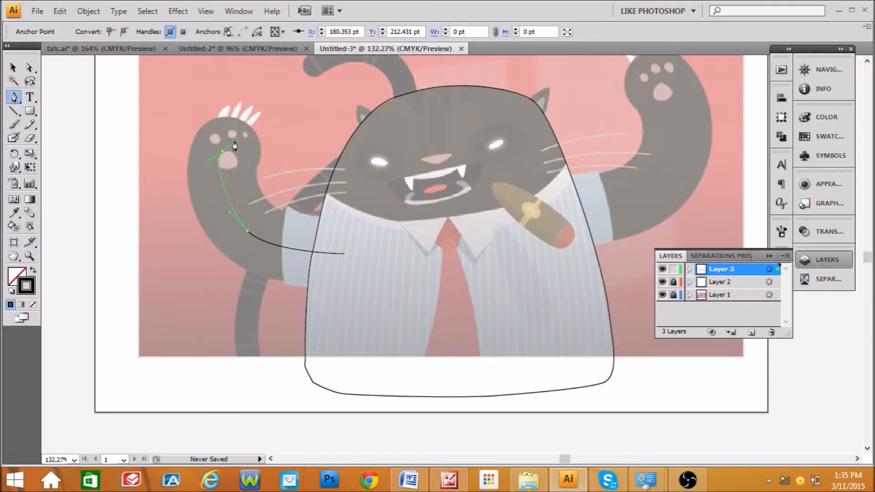
click(14, 69)
click(73, 127)
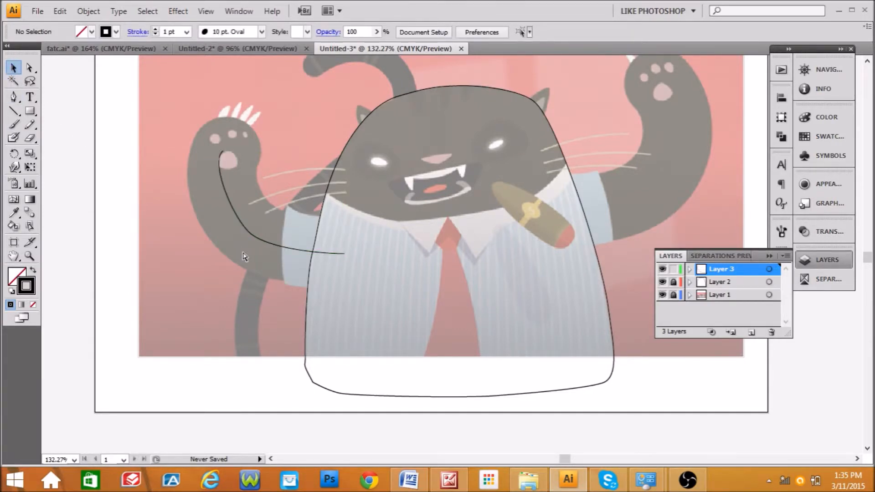
key(ctrl+z)
key(ctrl+z)
key(ctrl+z)
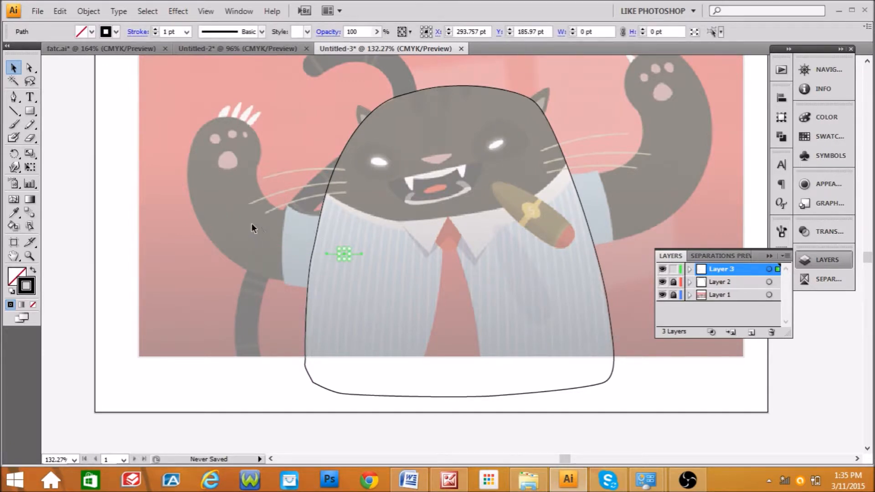
key(ctrl+z)
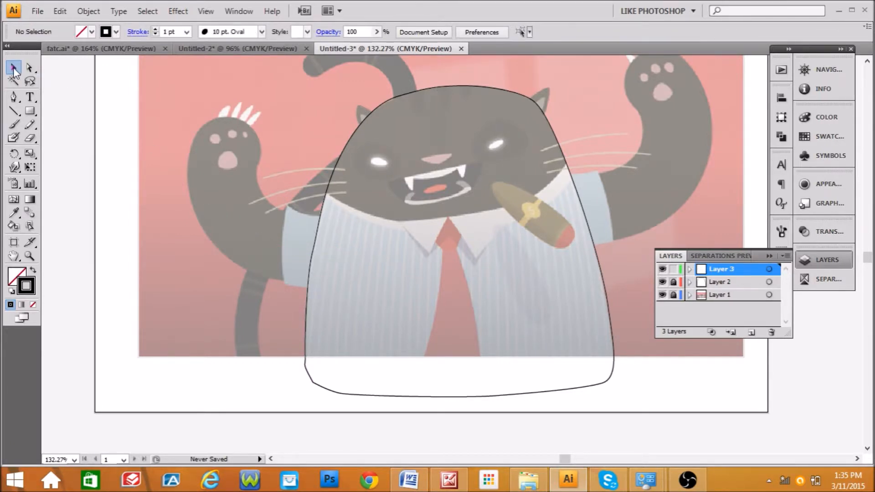
- Draw an open Pen tool curve along the middle of the left arm, from inside the shirt up to the paw
click(18, 101)
click(330, 260)
drag(254, 238, 242, 217)
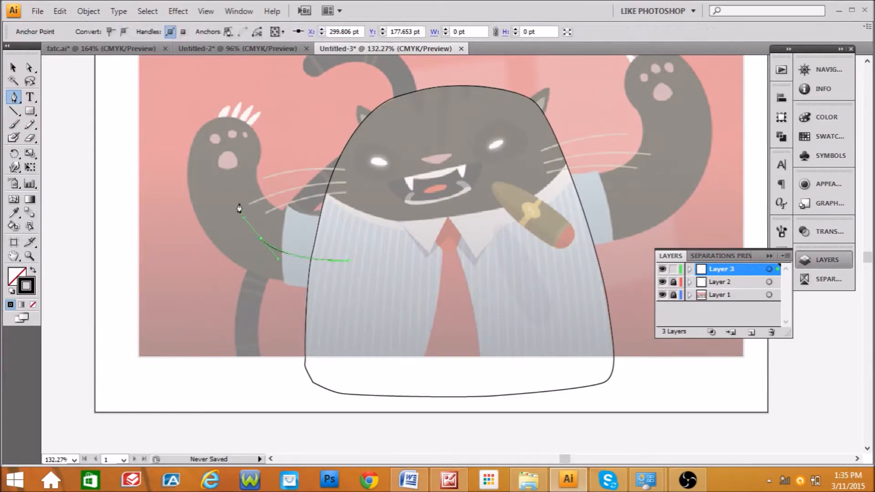
drag(226, 158, 230, 130)
- Smooth the arm curve by shifting its elbow and paw anchor points and handles with the Direct Selection tool, and deselect it
click(30, 67)
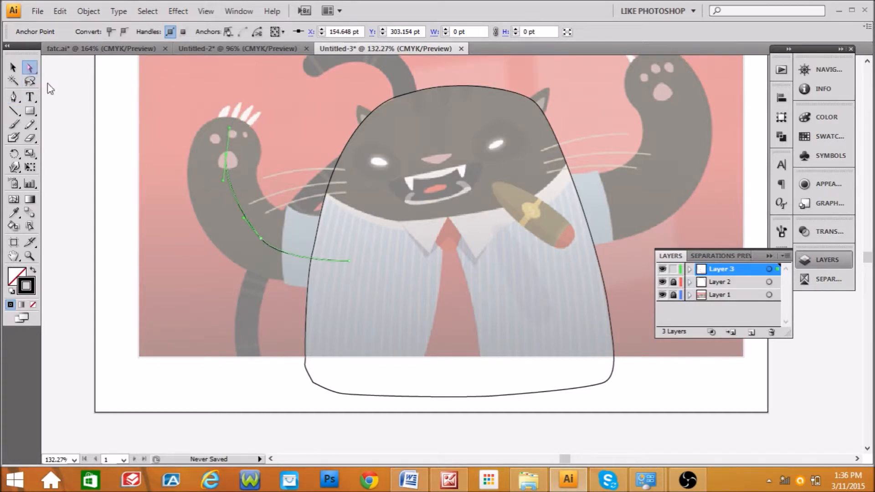
drag(260, 238, 253, 237)
drag(223, 181, 220, 189)
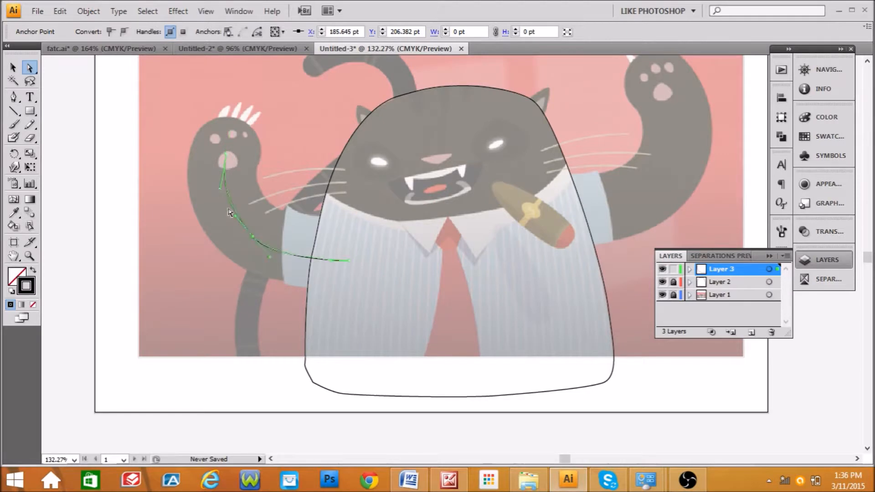
drag(274, 258, 279, 259)
mouse_move(227, 154)
mouse_down()
mouse_move(237, 124)
mouse_move(227, 151)
mouse_up()
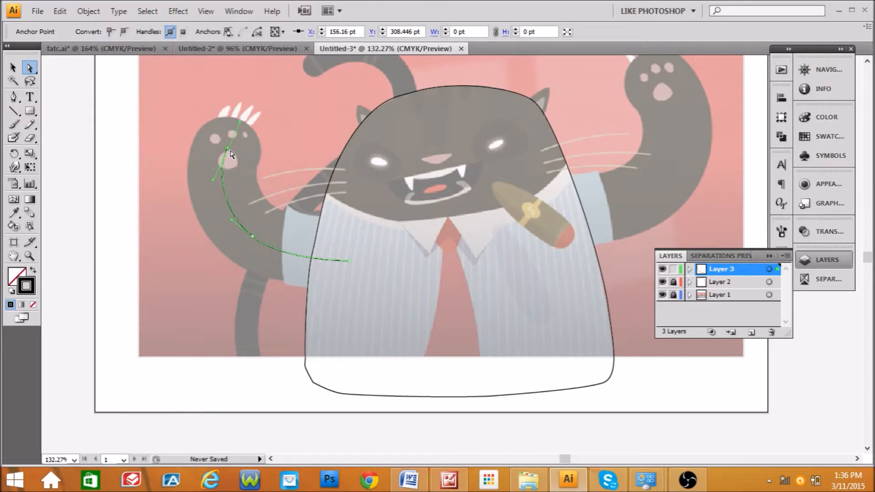
click(73, 127)
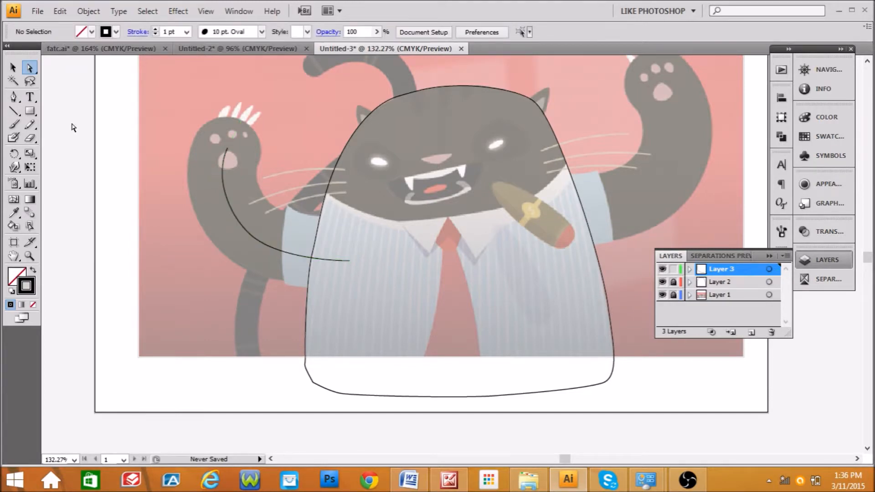
- Select the left arm curve and apply the black art brush that tapers at both ends to its stroke
click(13, 67)
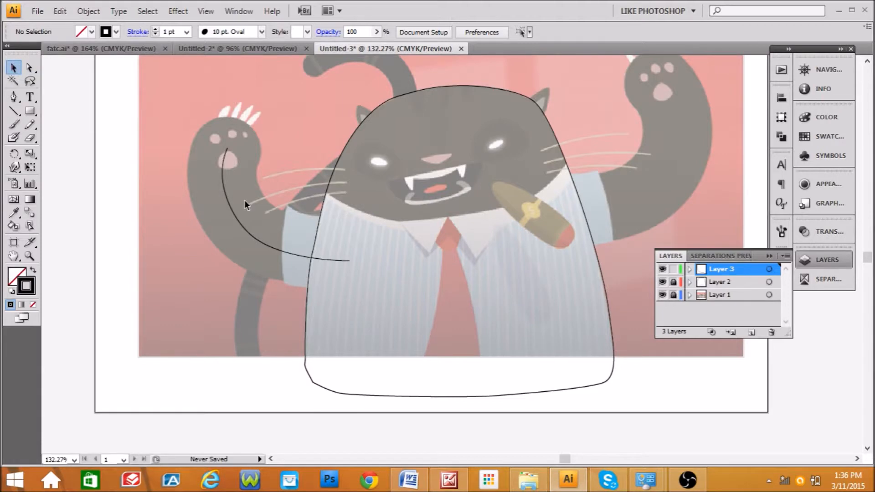
click(285, 250)
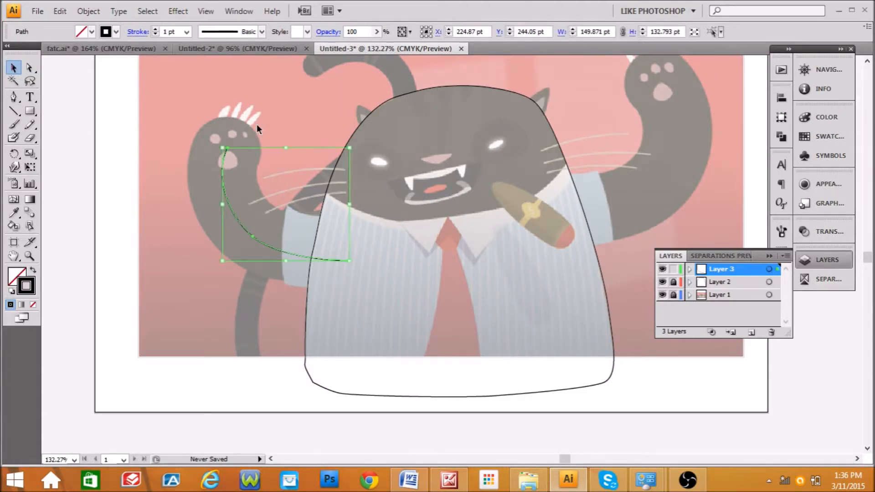
click(261, 32)
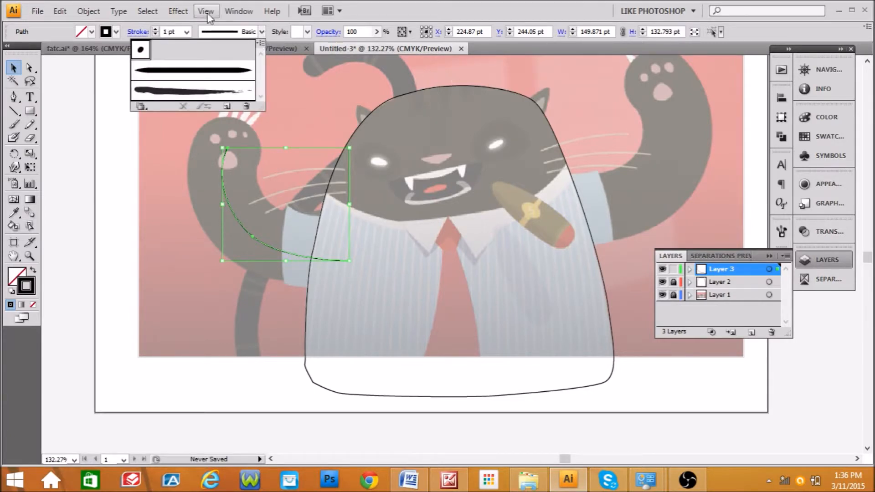
click(186, 32)
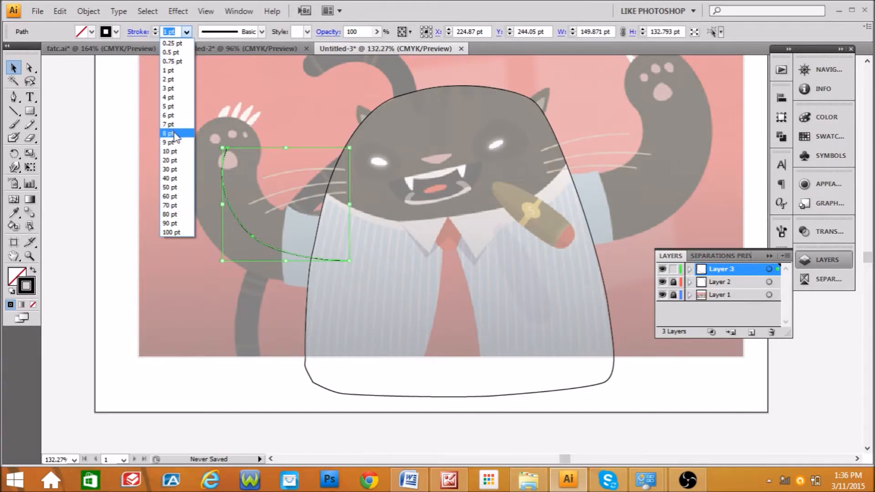
click(264, 31)
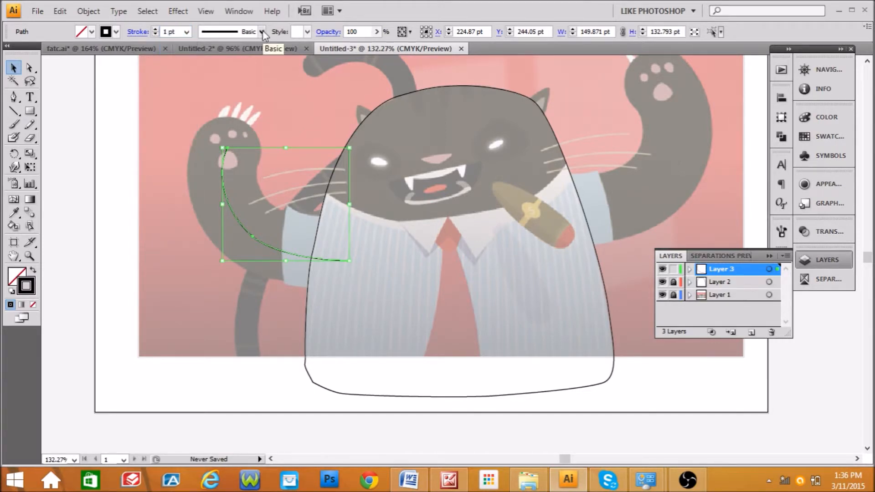
click(261, 31)
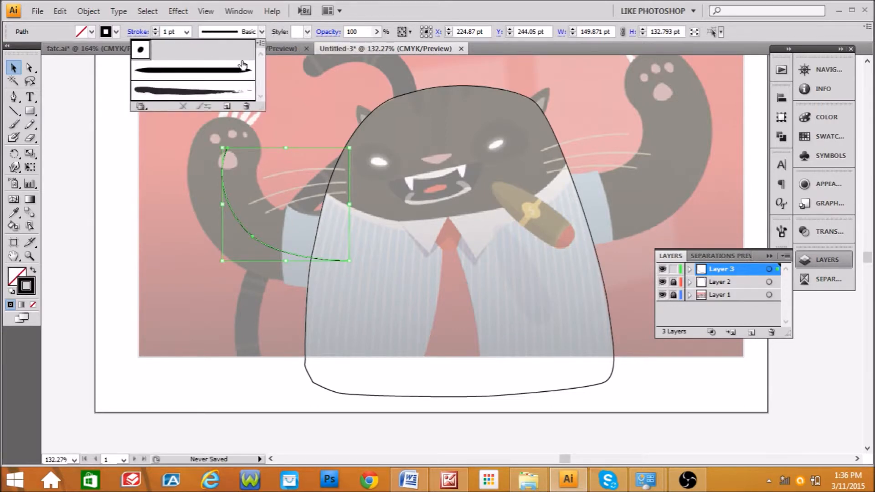
click(227, 72)
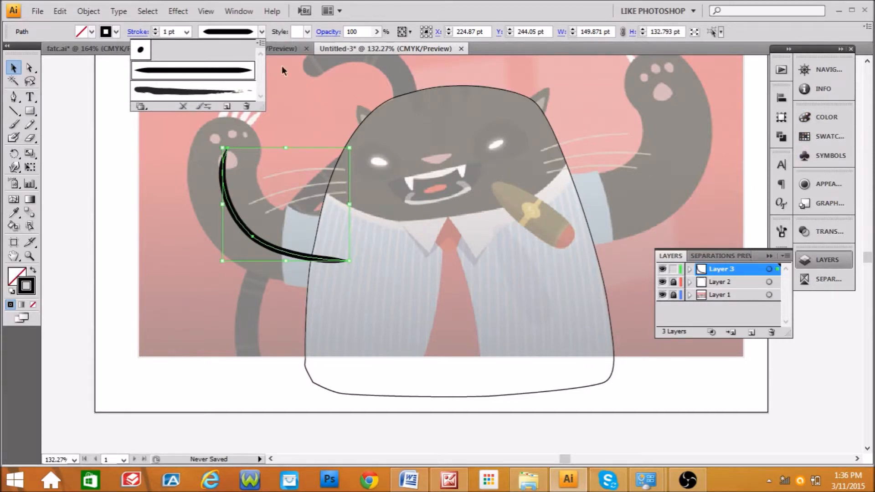
- Look through the brush list commands and the Art Brush Options of the Tapered Stroke brush, and cancel the options
click(261, 43)
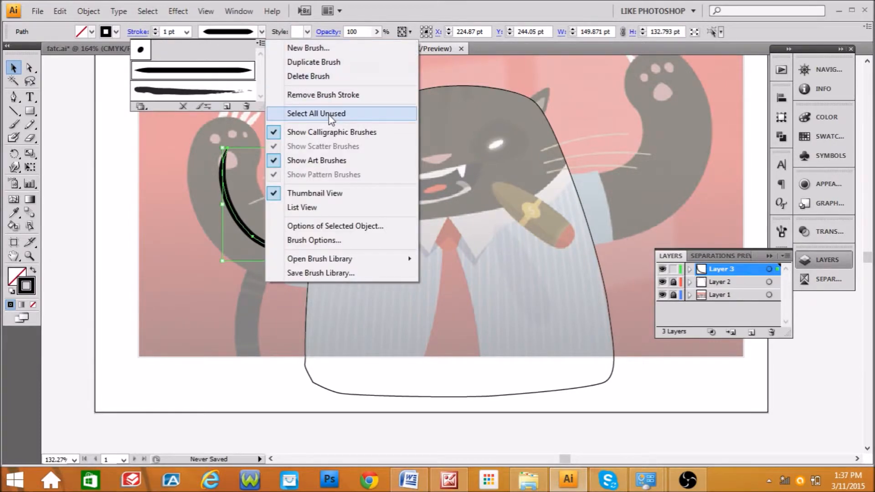
click(47, 125)
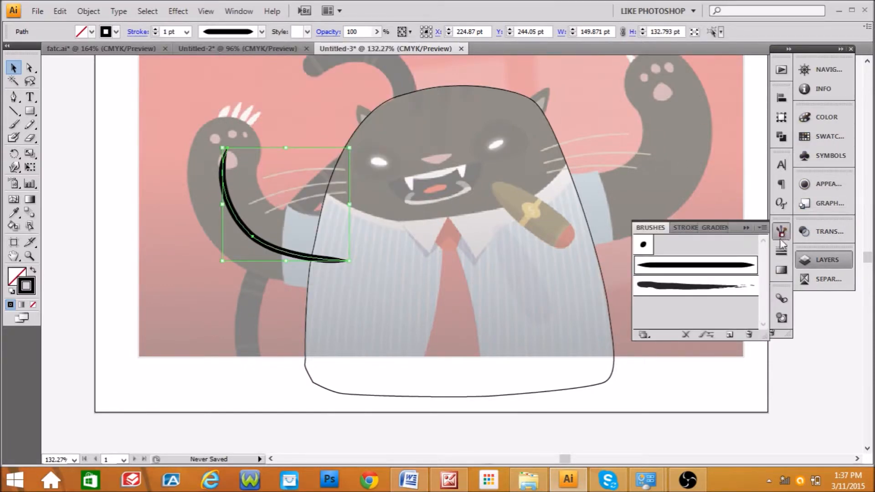
click(689, 229)
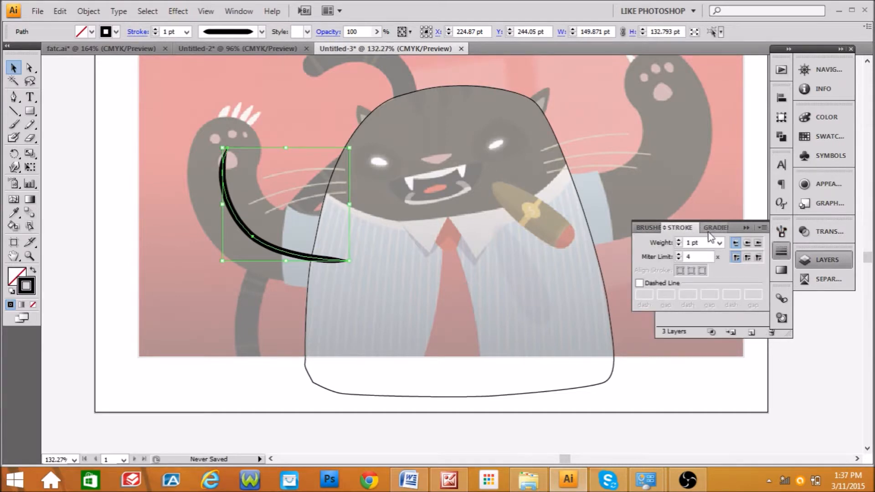
click(652, 227)
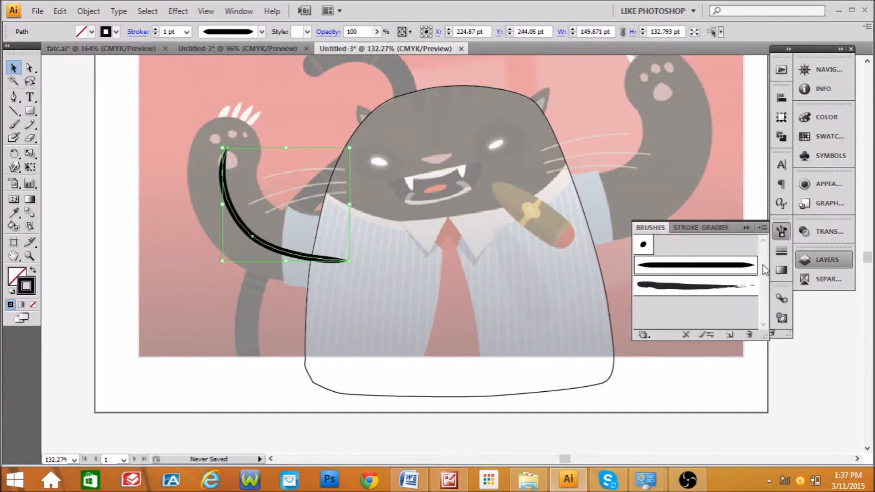
double_click(678, 276)
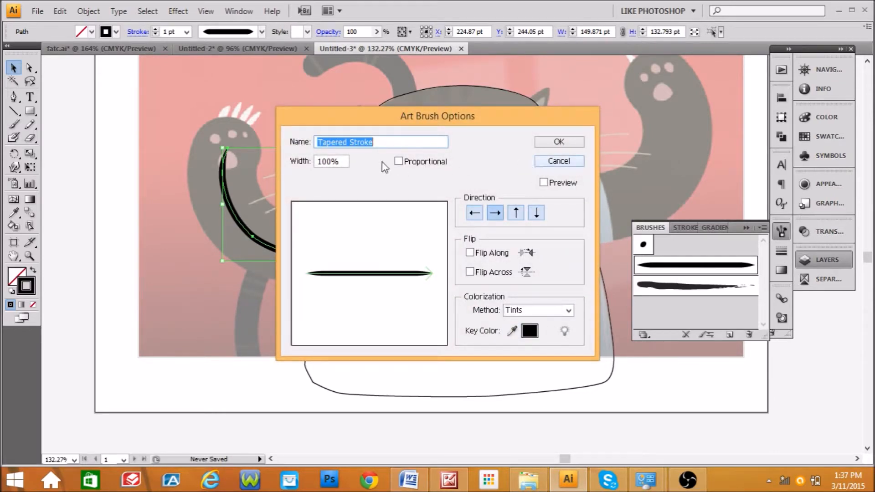
click(418, 143)
click(565, 158)
- Try the rough dry-edged art brush on the left arm curve and switch it back to Tapered Stroke
click(710, 292)
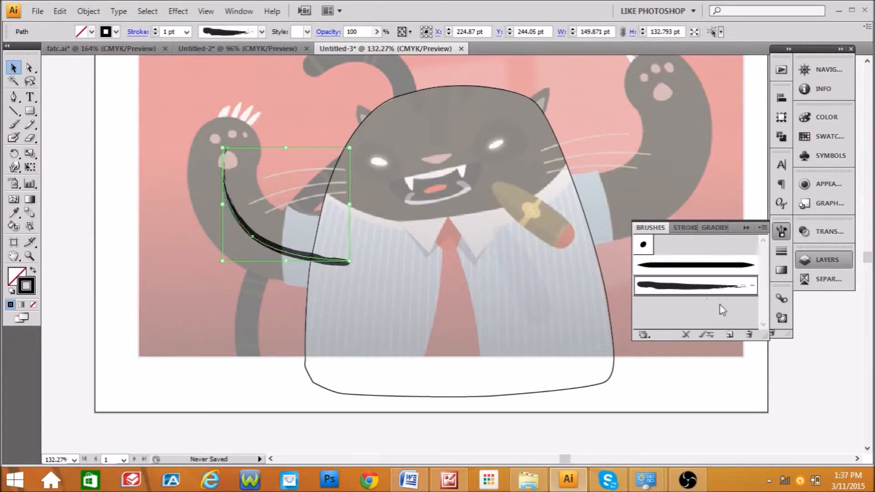
click(660, 266)
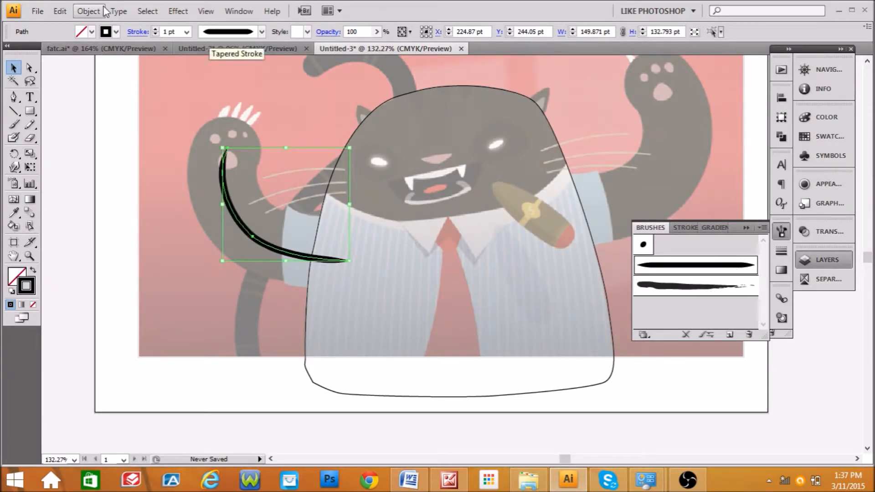
click(13, 126)
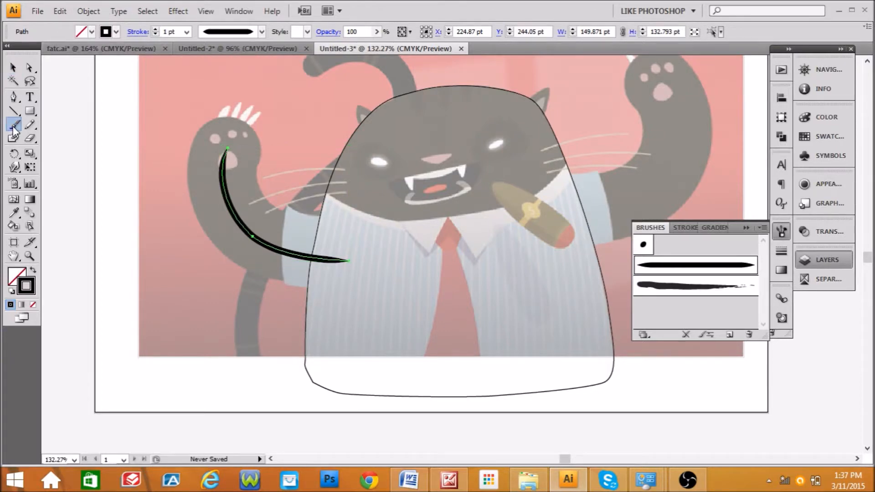
click(14, 138)
click(262, 32)
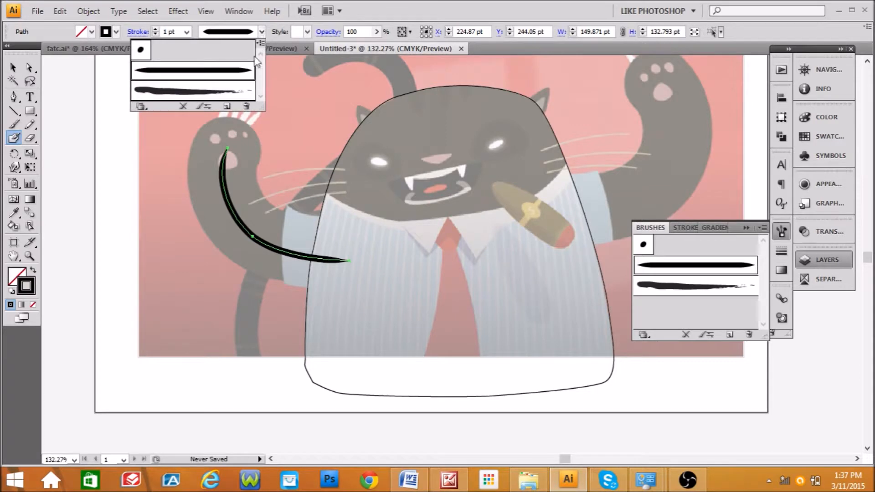
click(13, 125)
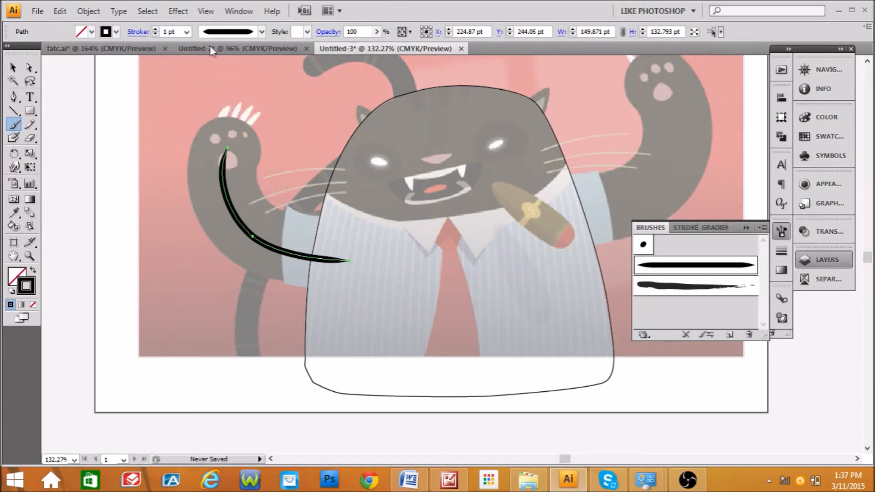
click(307, 32)
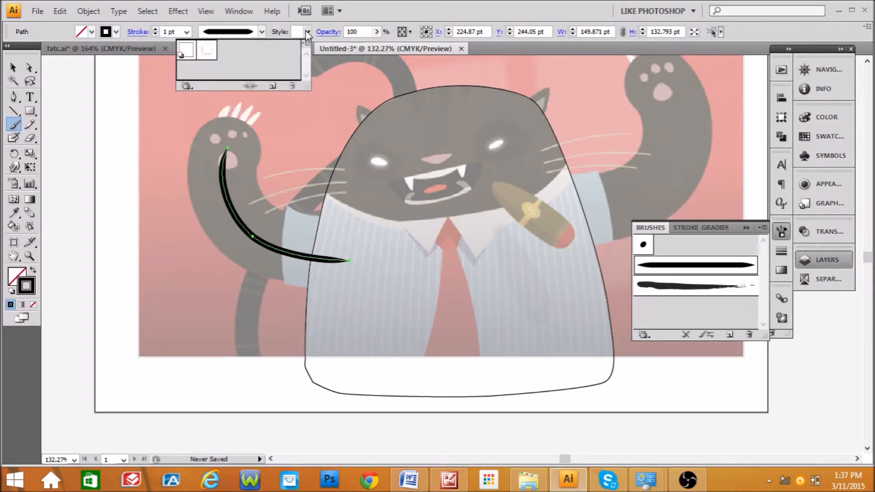
click(262, 32)
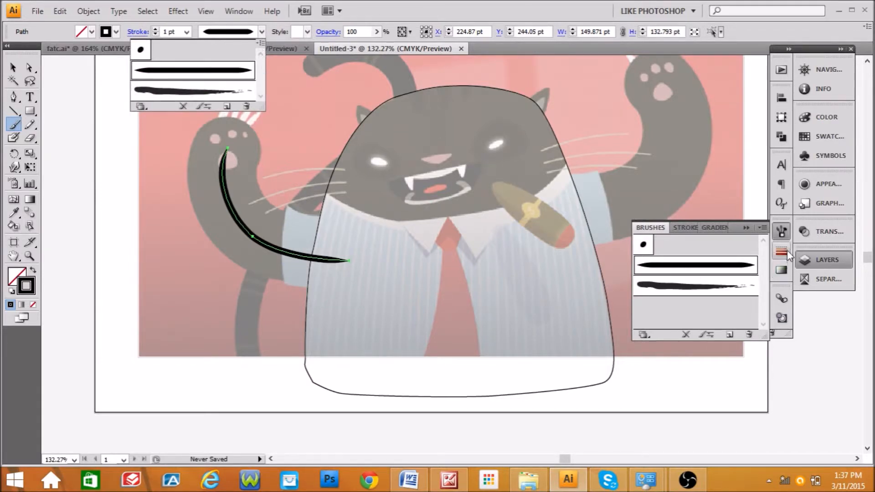
- Try a round cap and miter join on the arm curve, float the Brushes panel, and reapply the Tapered Stroke brush
click(687, 231)
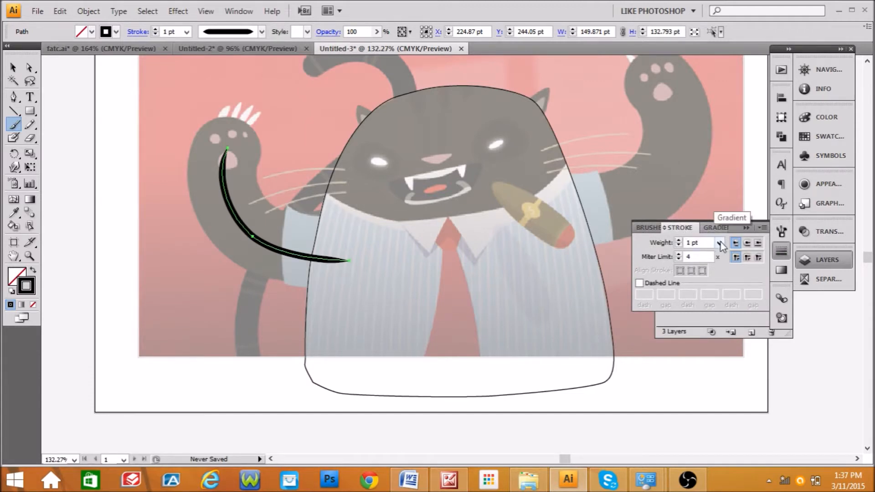
click(747, 245)
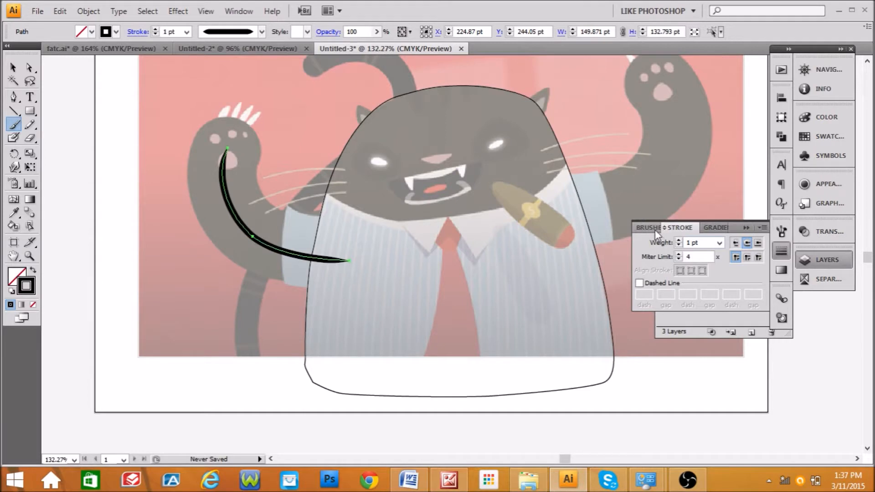
drag(655, 228, 386, 131)
click(261, 31)
click(206, 55)
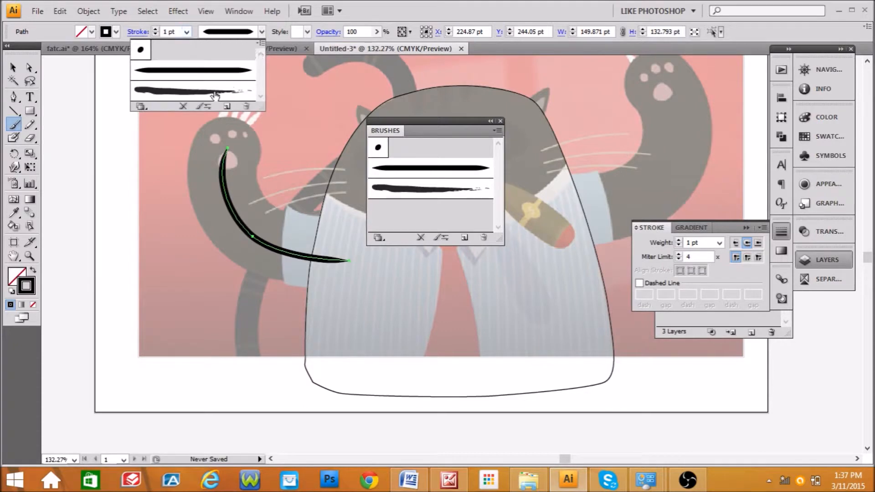
click(240, 71)
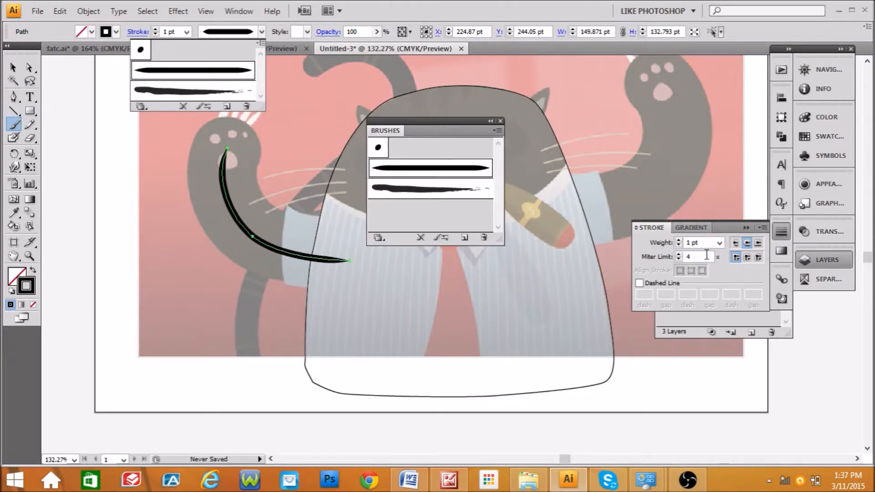
click(736, 257)
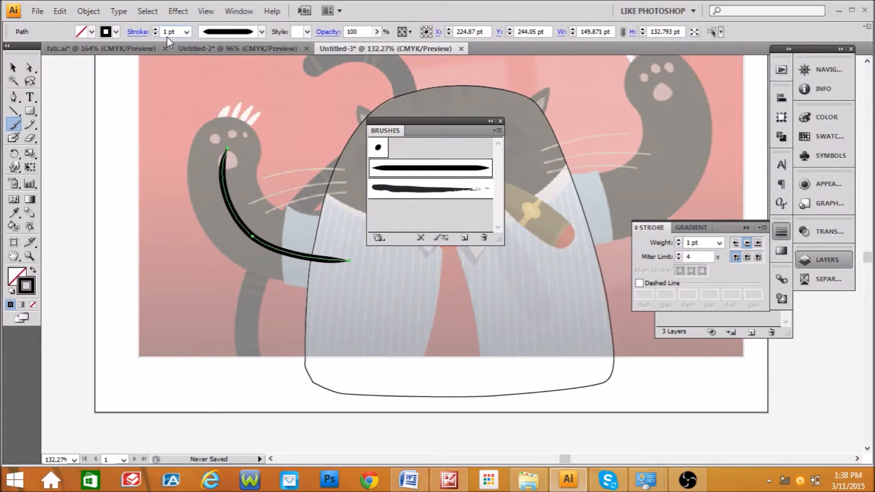
- Undo the brush and cap changes on the arm curve back to the Basic stroke, and close the floating Brushes panel
key(ctrl+z)
key(ctrl+z)
key(ctrl+z)
key(ctrl+z)
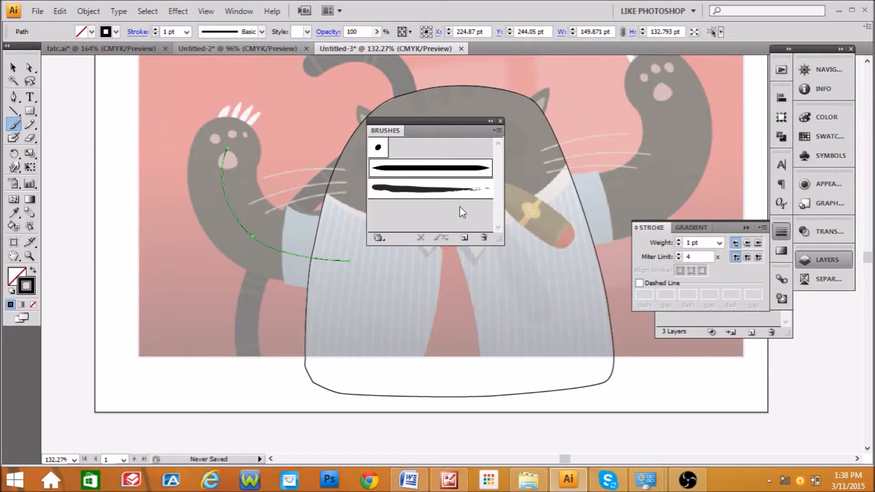
click(500, 121)
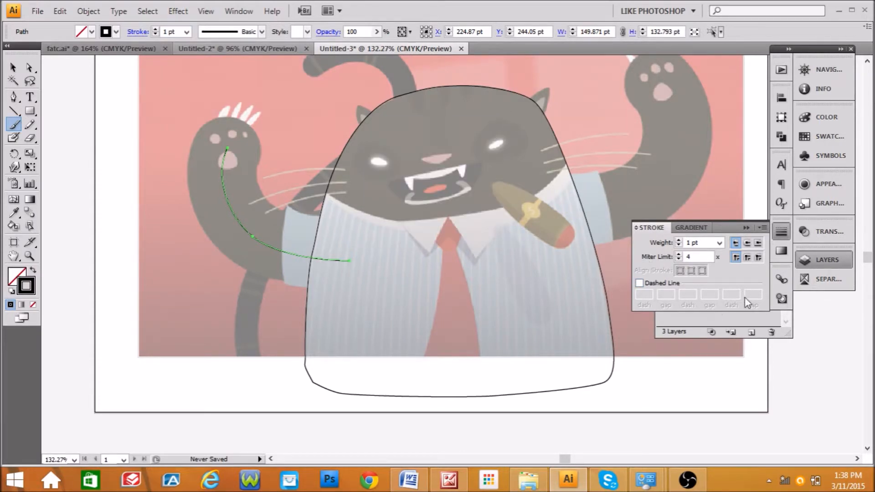
- Give the left arm curve round caps and an 80 pt stroke weight to match the reference arm's thickness
click(719, 245)
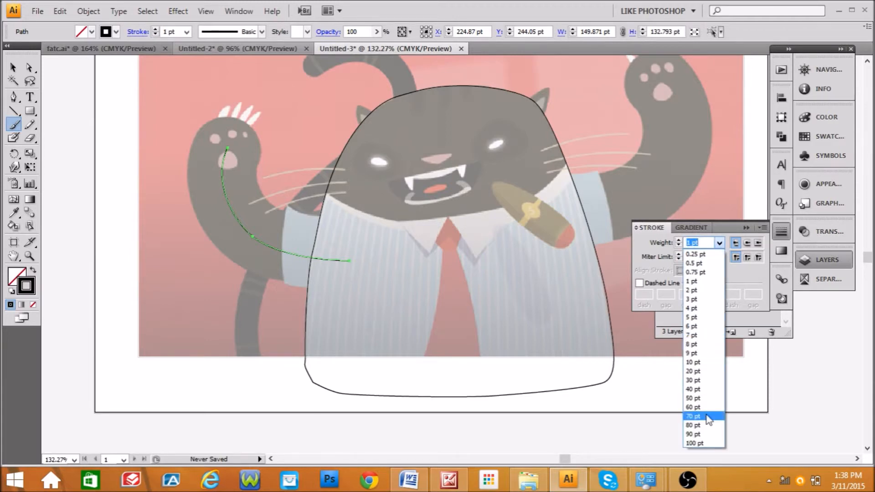
click(701, 417)
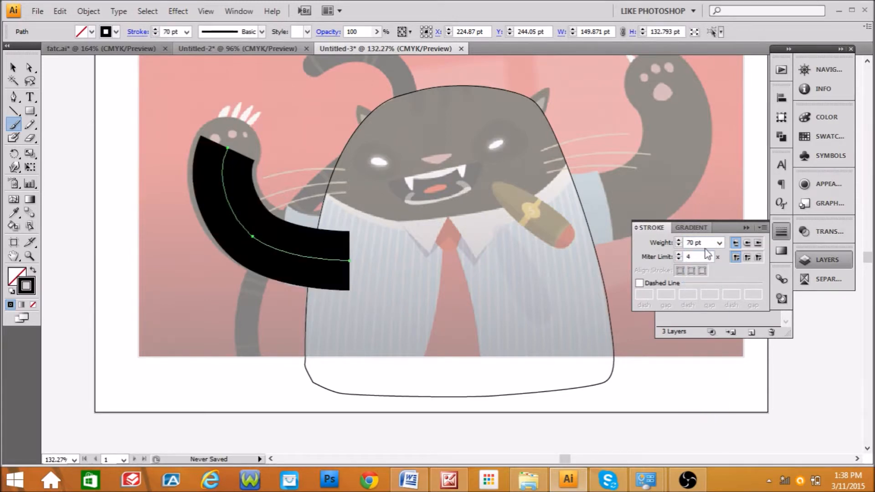
click(747, 243)
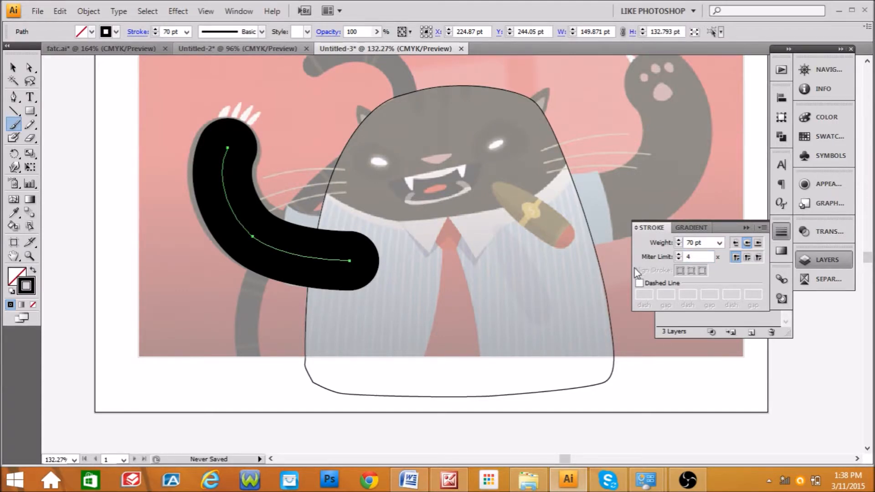
click(719, 243)
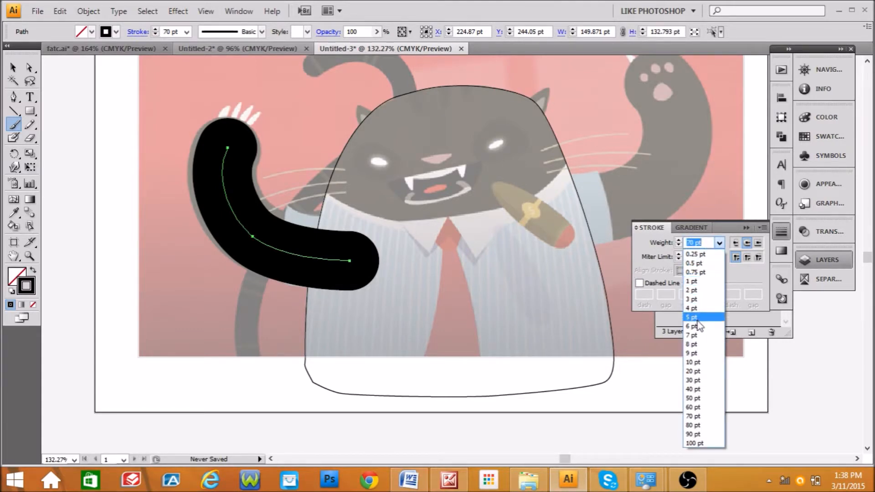
click(697, 427)
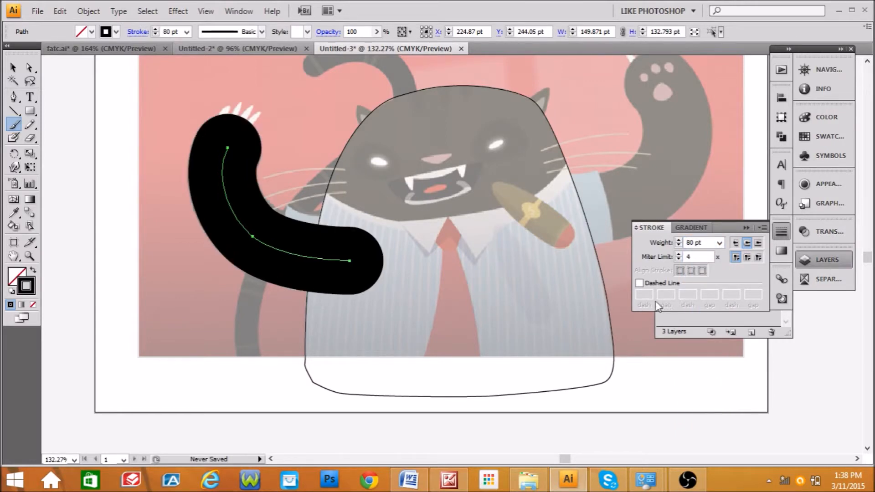
- Nudge the arm curve's shirt-end and elbow anchor points with the Direct Selection tool to fit the reference, and deselect it
click(13, 68)
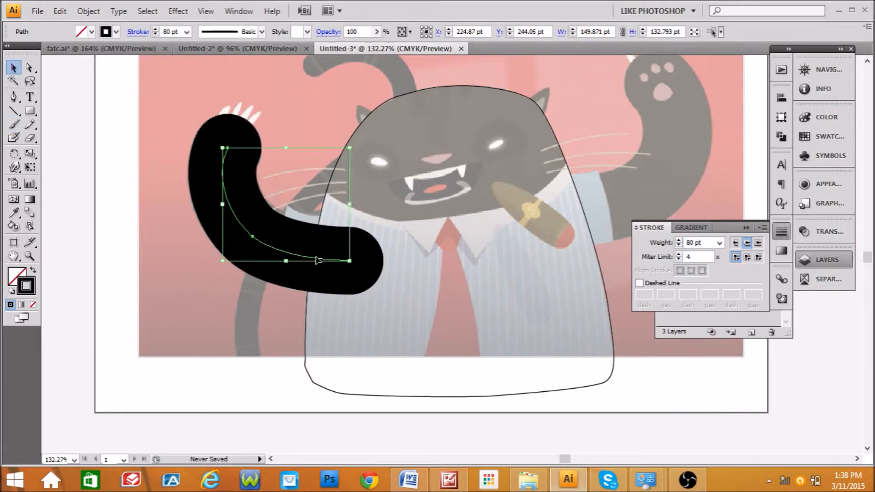
click(29, 68)
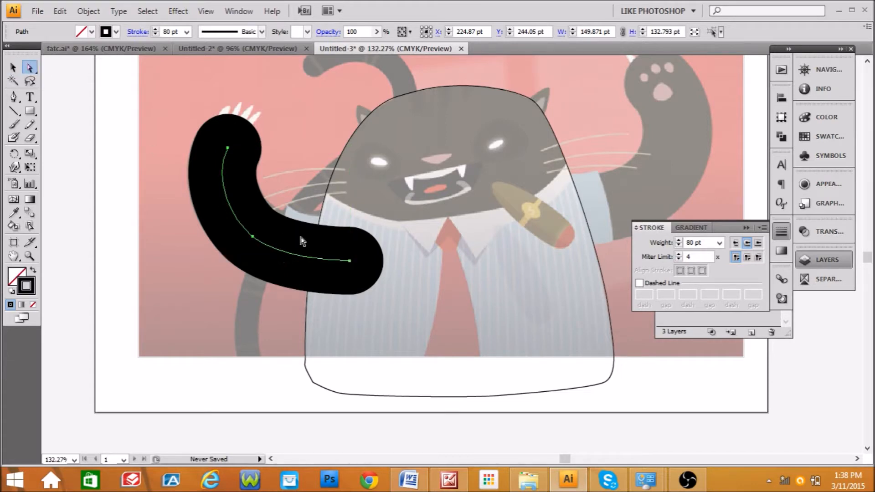
click(350, 262)
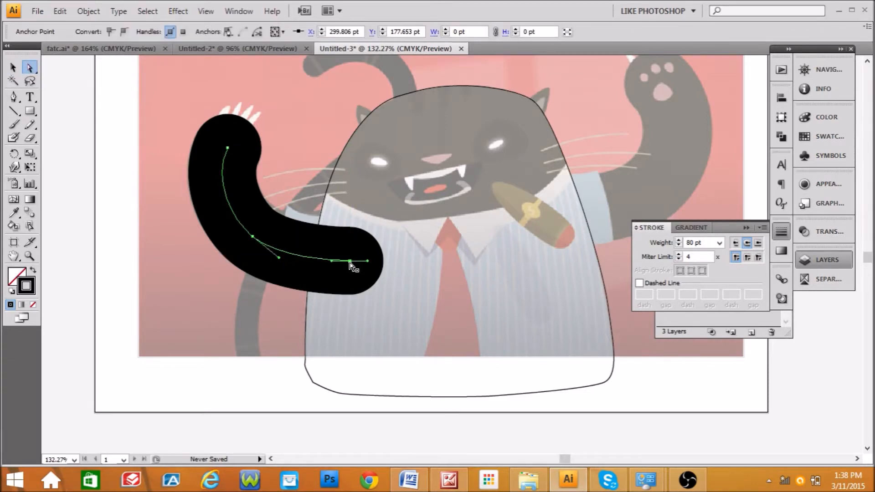
drag(350, 262, 350, 265)
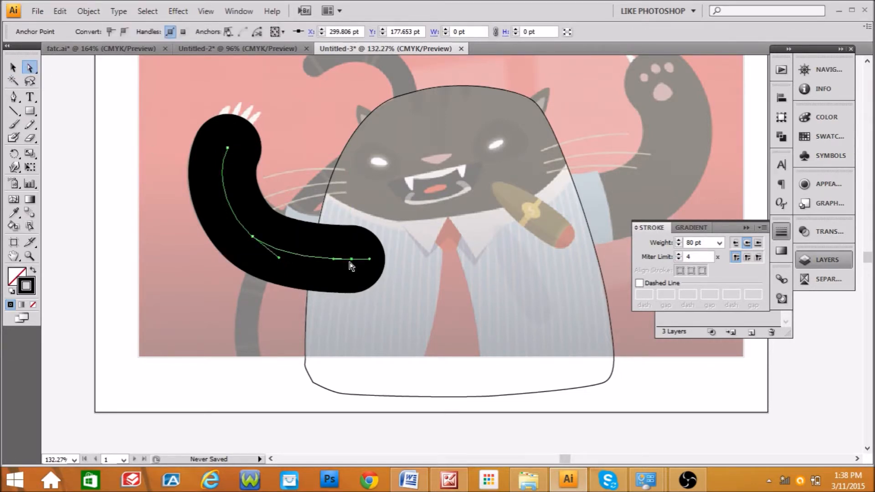
click(252, 237)
drag(253, 240, 254, 242)
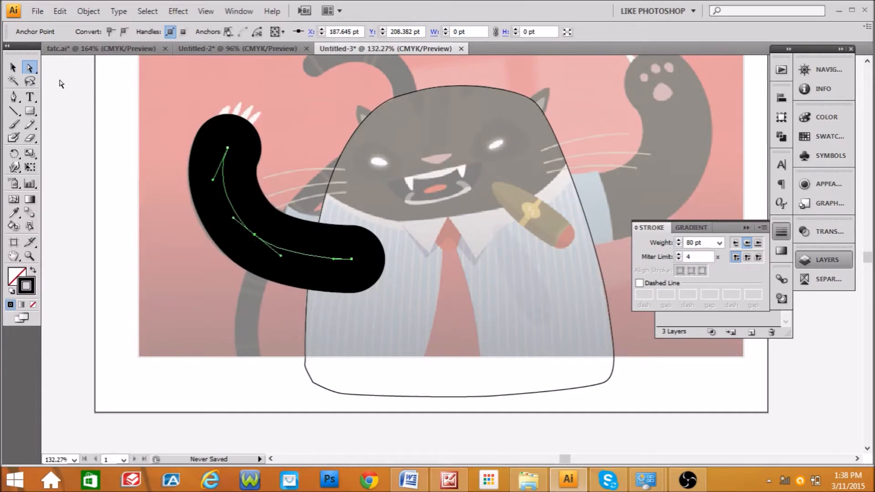
click(101, 181)
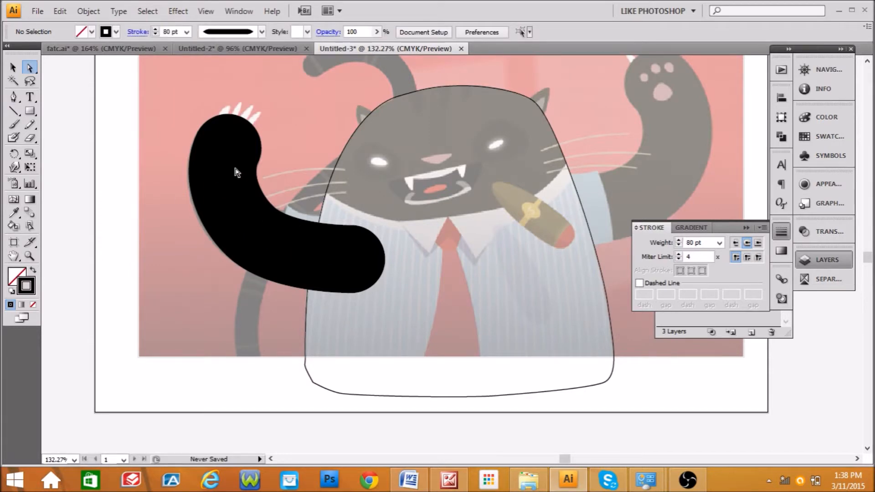
- Return to the Selection tool and collapse the Stroke panel to uncover the Layers panel
click(14, 68)
click(14, 68)
click(60, 11)
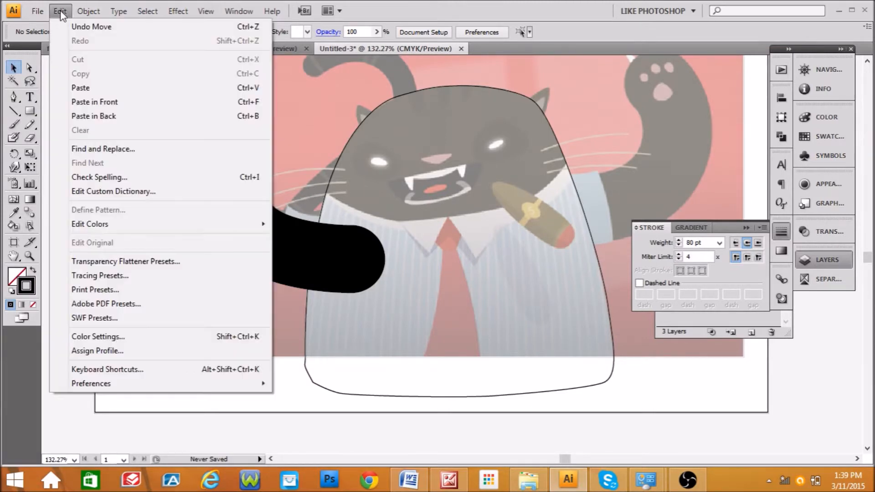
click(750, 226)
click(750, 226)
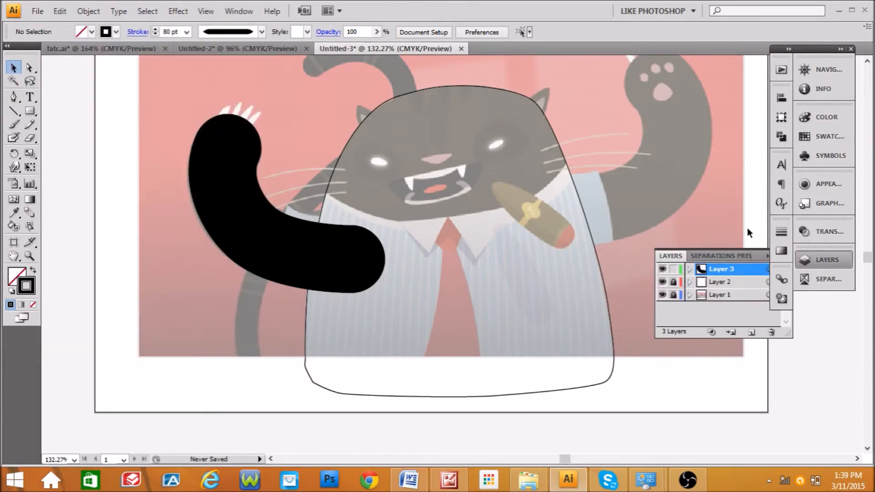
- Reopen the Layers panel and toggle Layer 3's visibility off and on to check the arm against the reference
click(764, 253)
click(769, 258)
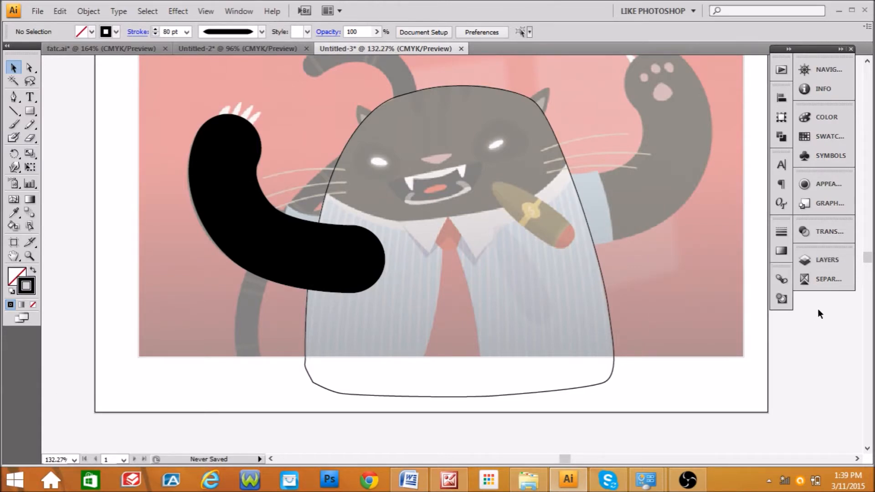
click(836, 255)
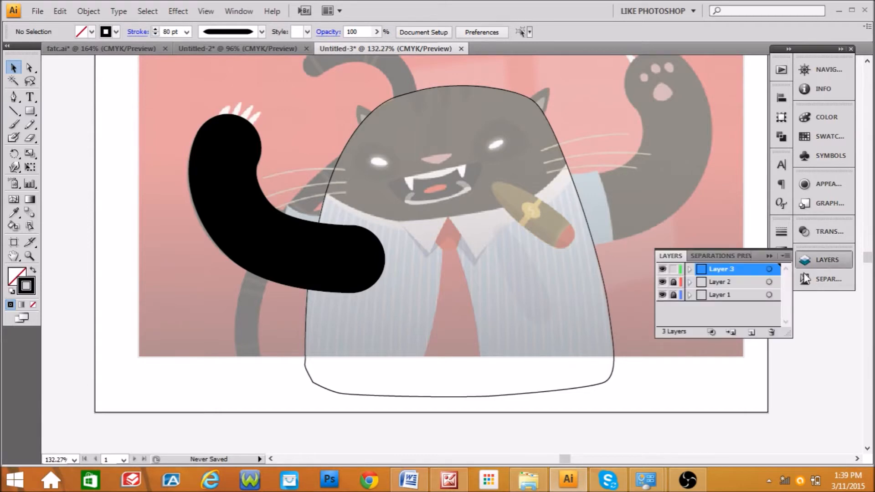
click(662, 270)
click(663, 269)
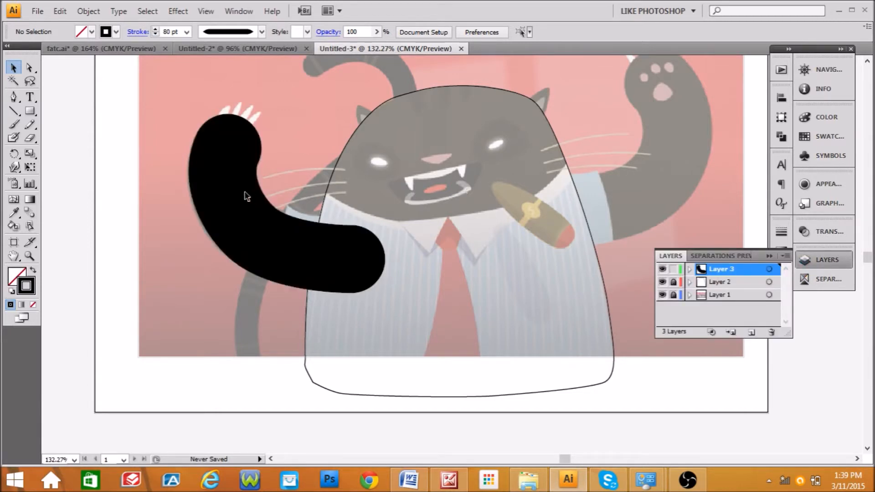
- Select the thick left arm curve, collapse the Layers panel, and convert its 80 pt stroke to a shape with Outline Stroke
click(347, 249)
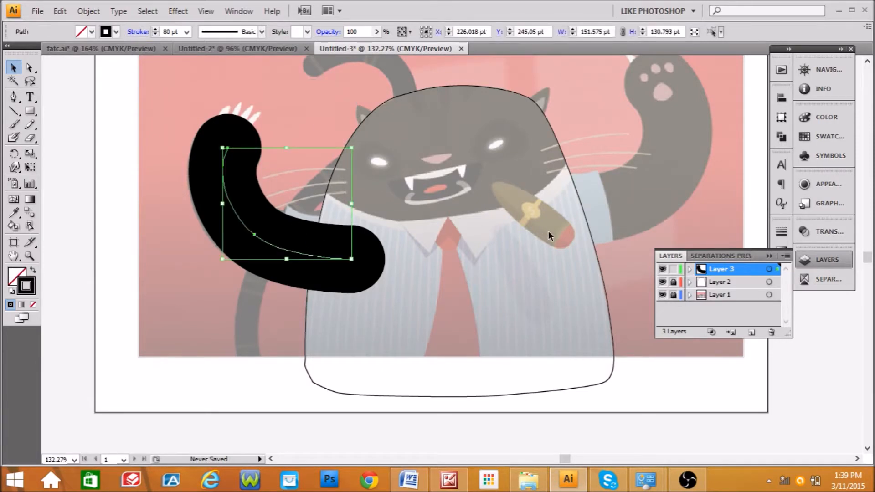
click(770, 256)
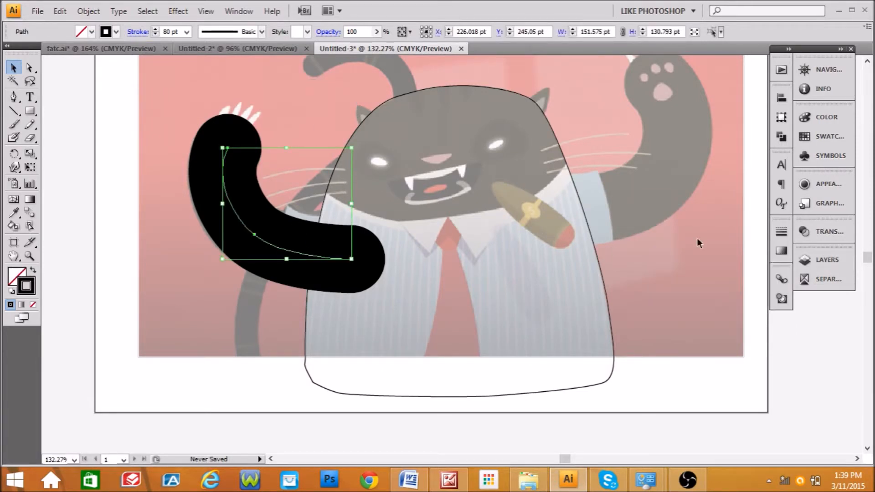
click(87, 13)
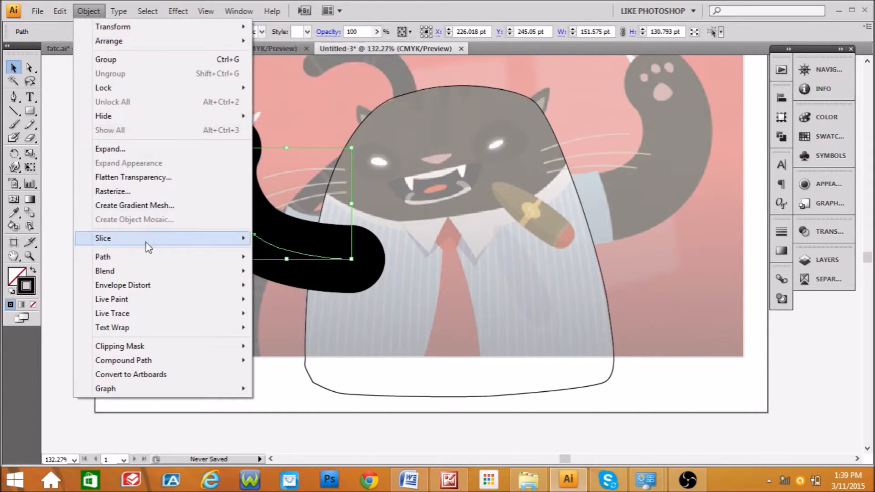
mouse_move(147, 259)
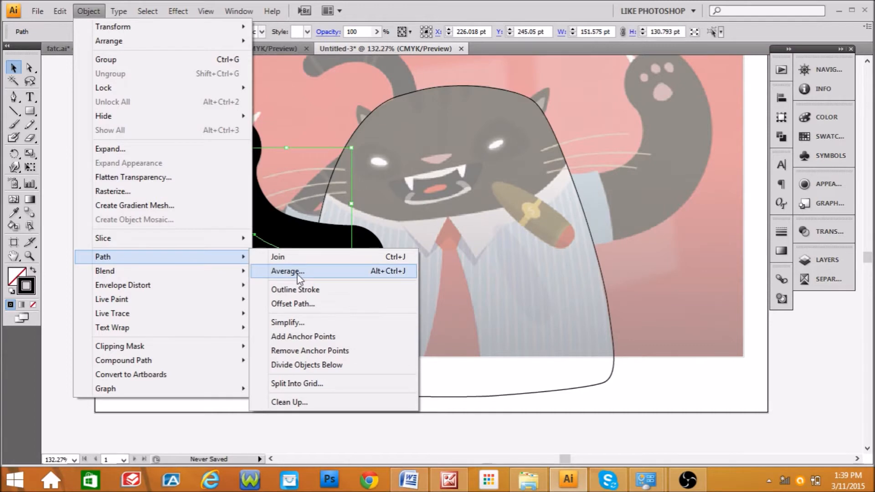
click(299, 290)
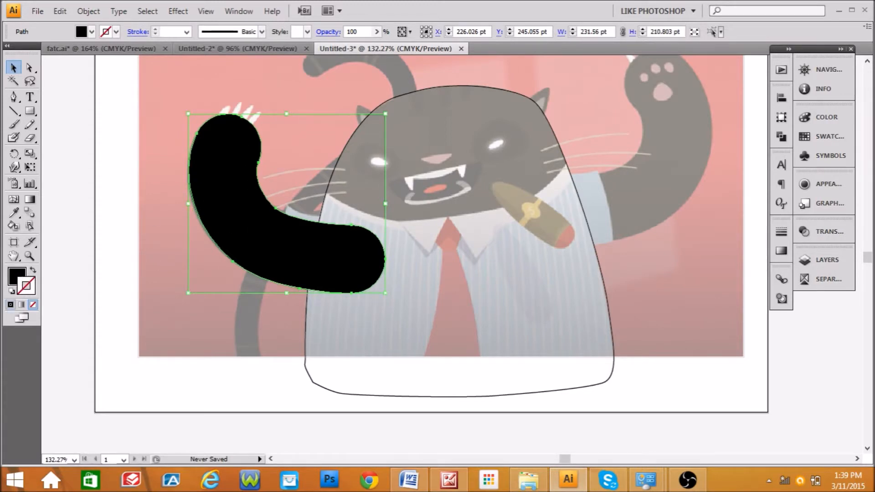
- Swap the arm shape's fill and stroke to give it a black stroke with no fill, and deselect it
click(21, 282)
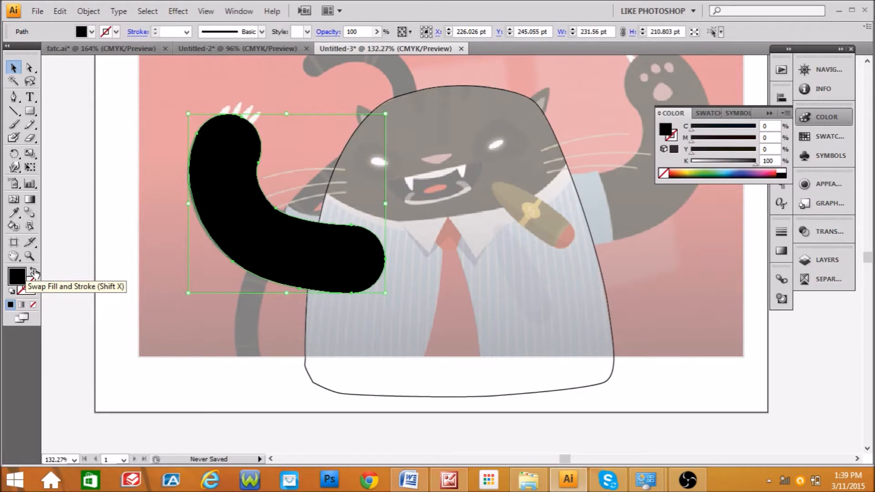
click(34, 271)
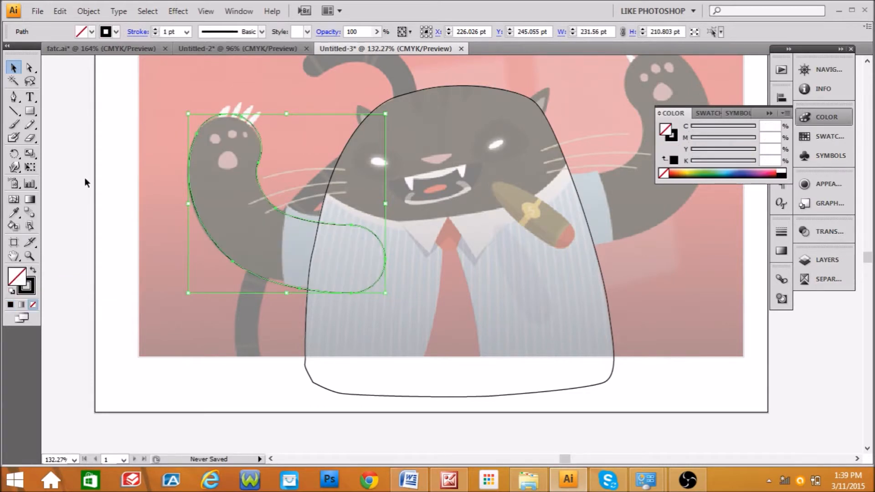
click(84, 127)
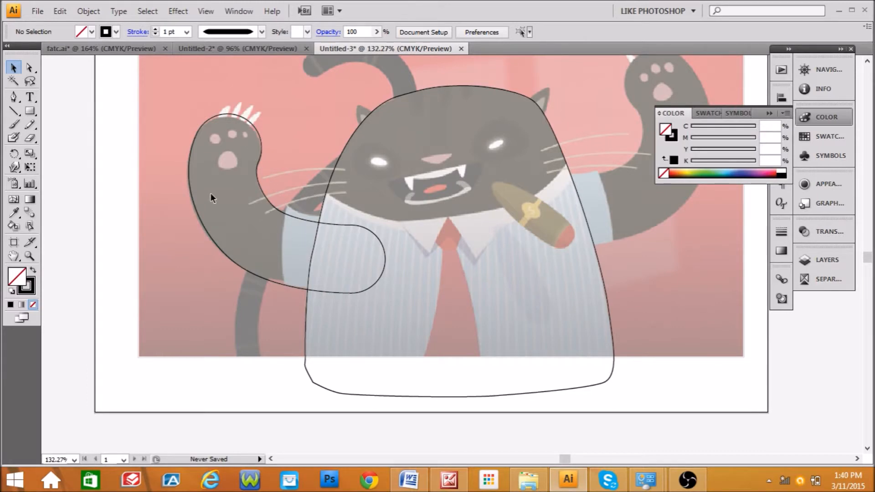
- Adjust the anchor points at the paw's top and inner wrist with the Direct Selection tool to fit the reference, and deselect the arm
click(235, 113)
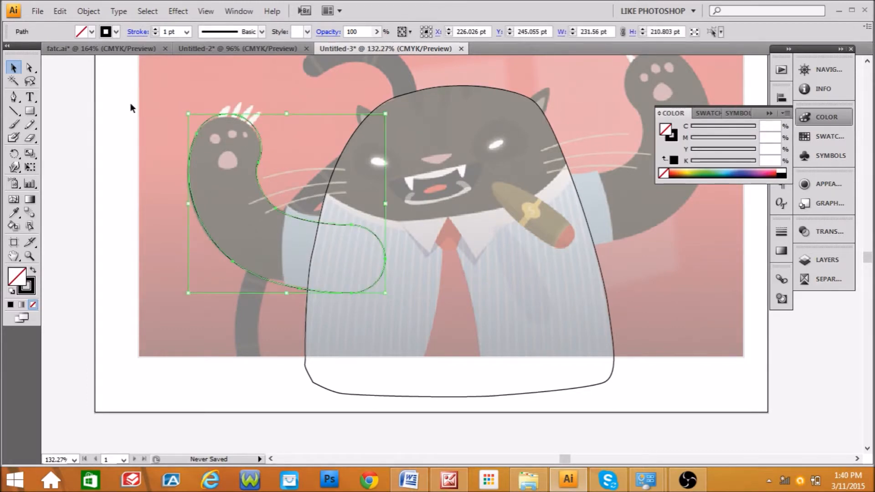
click(29, 68)
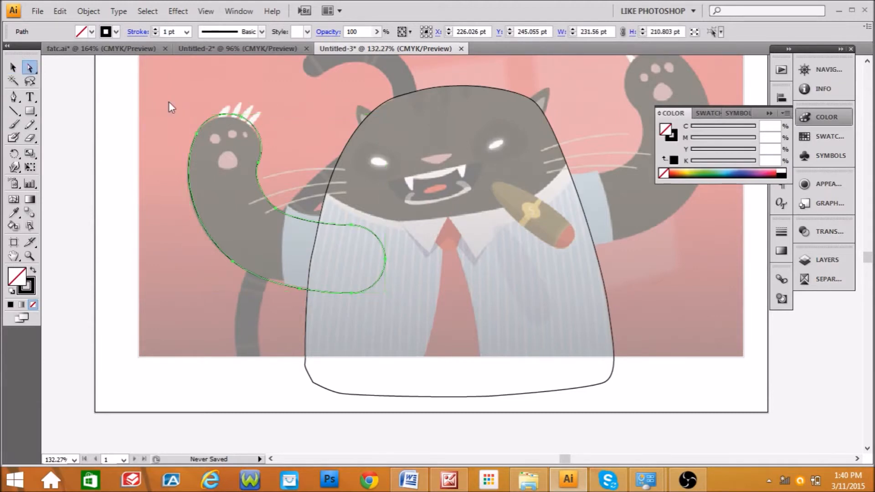
click(242, 116)
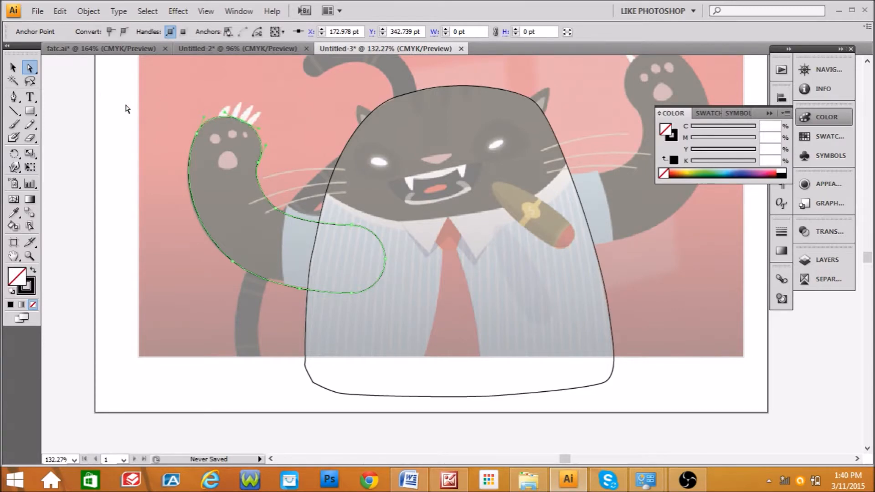
click(259, 168)
click(99, 117)
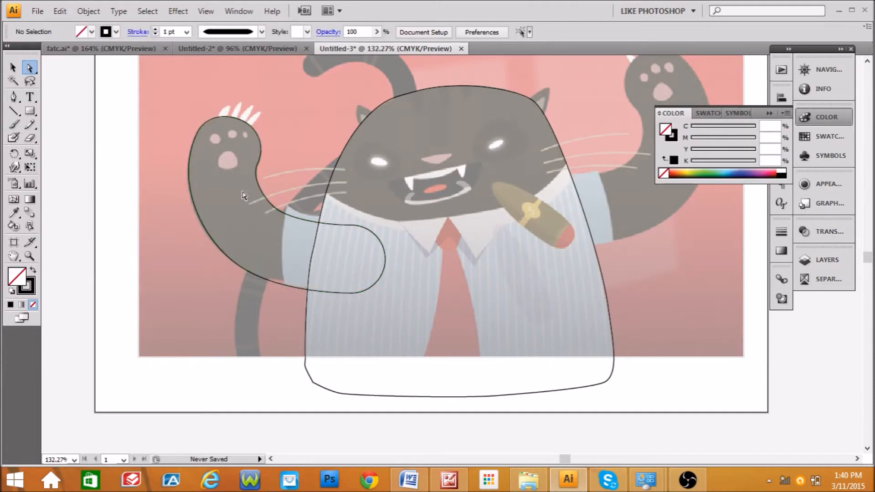
- Nudge the anchor point on the arm's underside beside the body outline upward to follow the reference sleeve
click(381, 284)
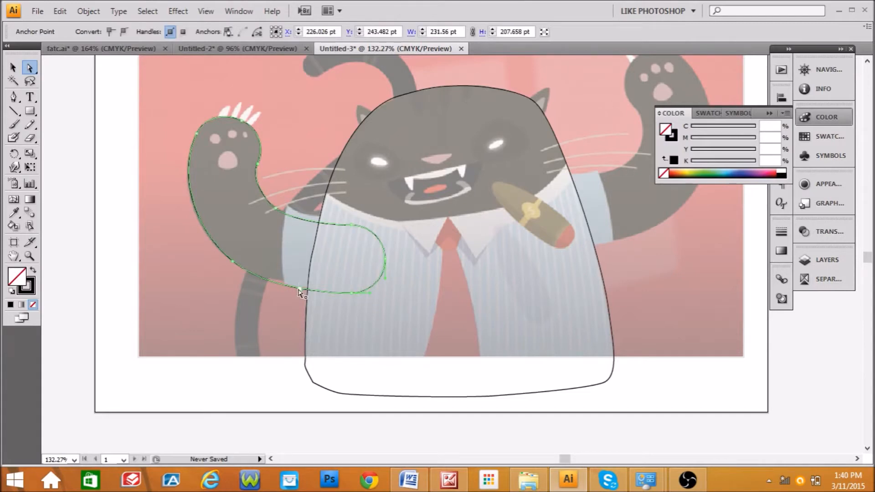
click(123, 212)
click(377, 286)
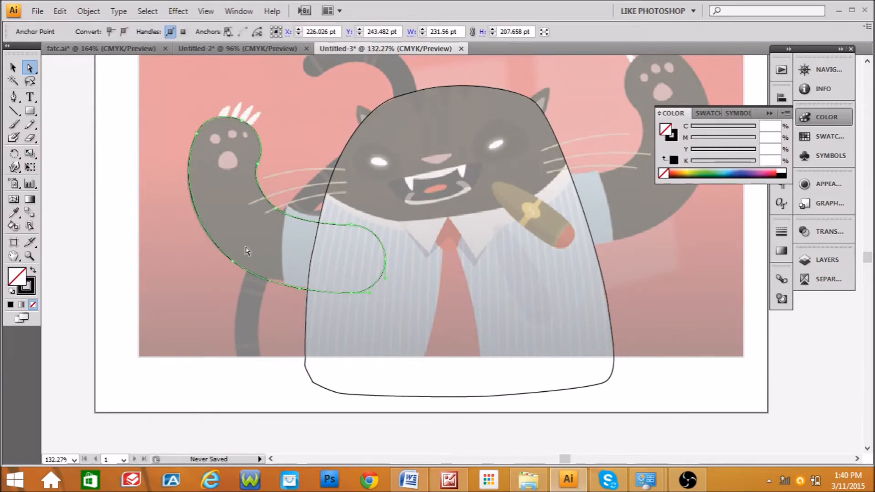
click(299, 290)
key(Up)
key(Up)
key(Up)
key(Up)
key(Up)
key(Up)
key(Up)
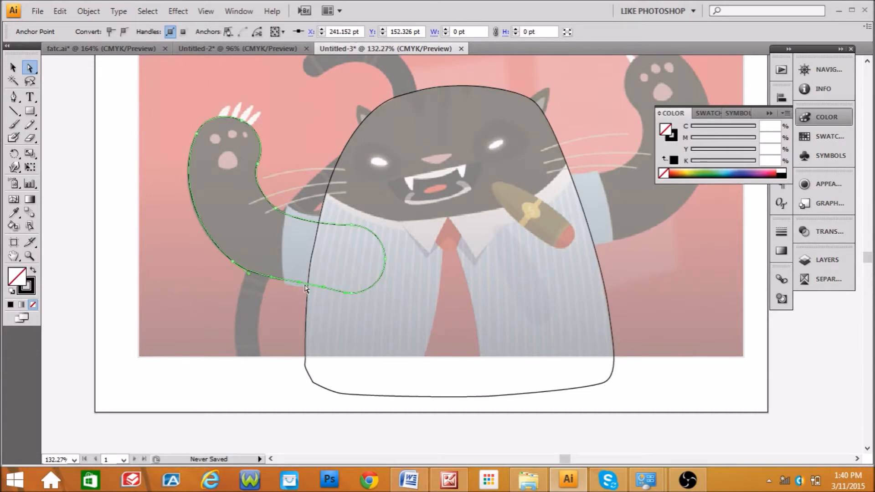
- Undo the last upward nudges of the arm's underside anchor point and reselect it
click(267, 258)
key(ctrl+z)
click(304, 291)
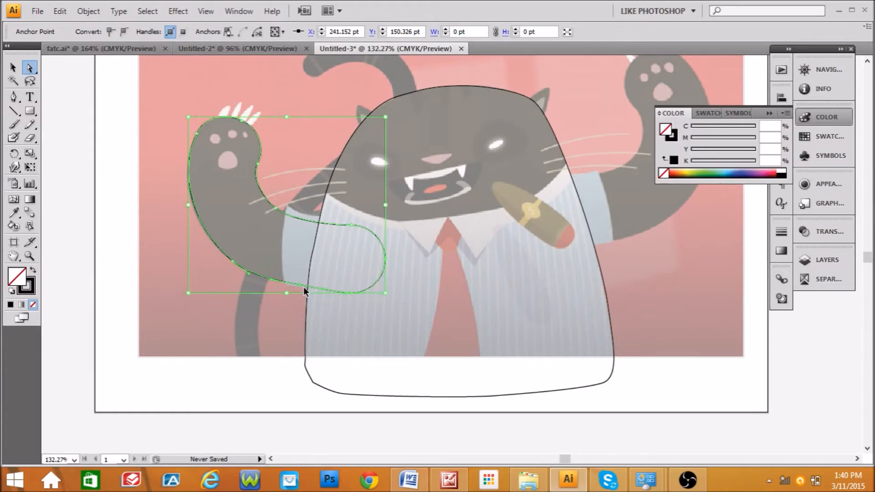
click(325, 239)
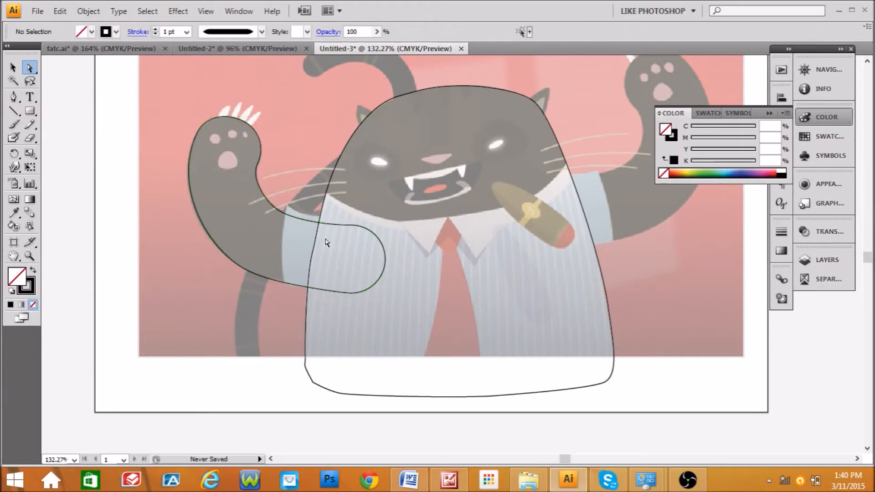
click(303, 288)
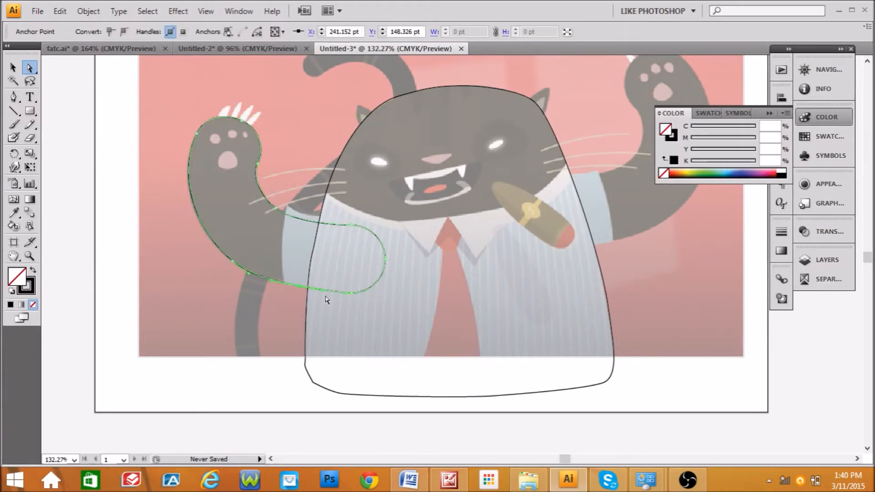
- Nudge the anchor points of the arm's rounded shirt end up to match the sleeve, fine-tune the lower one, and deselect
alt+click(351, 295)
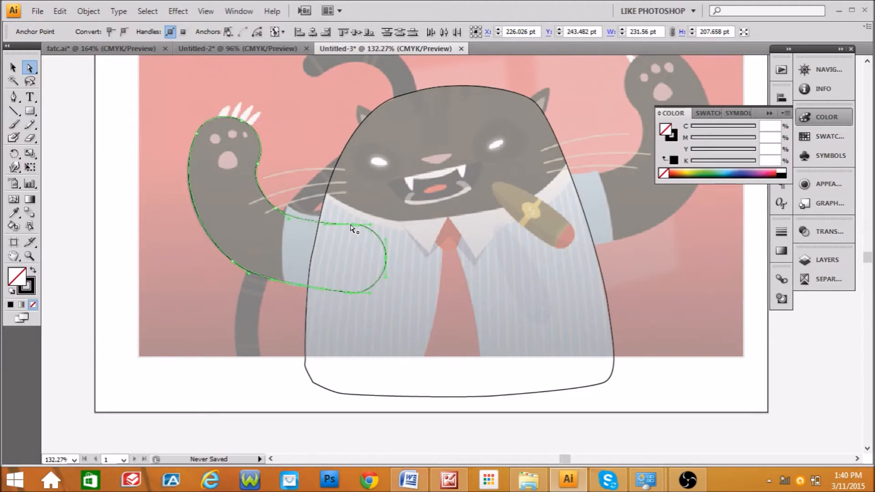
key(Up)
key(Up)
key(Left)
key(Left)
key(Left)
key(Left)
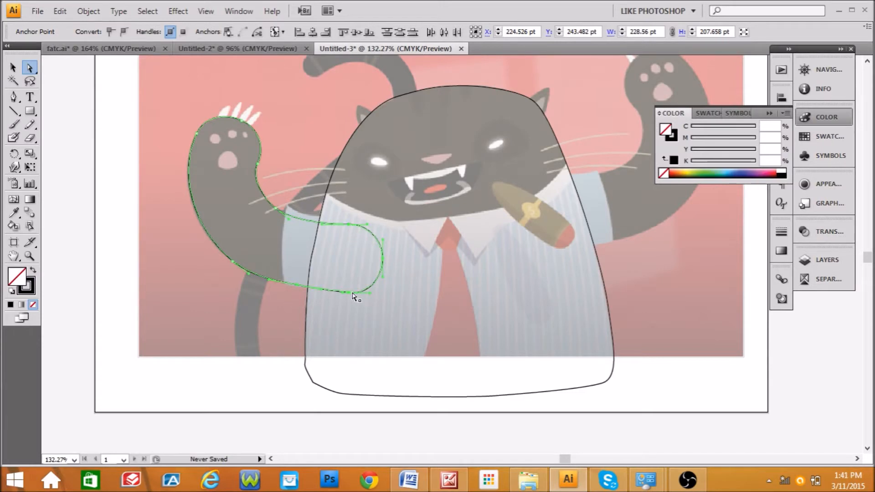
key(Right)
key(Right)
key(Right)
key(Up)
key(Up)
key(Up)
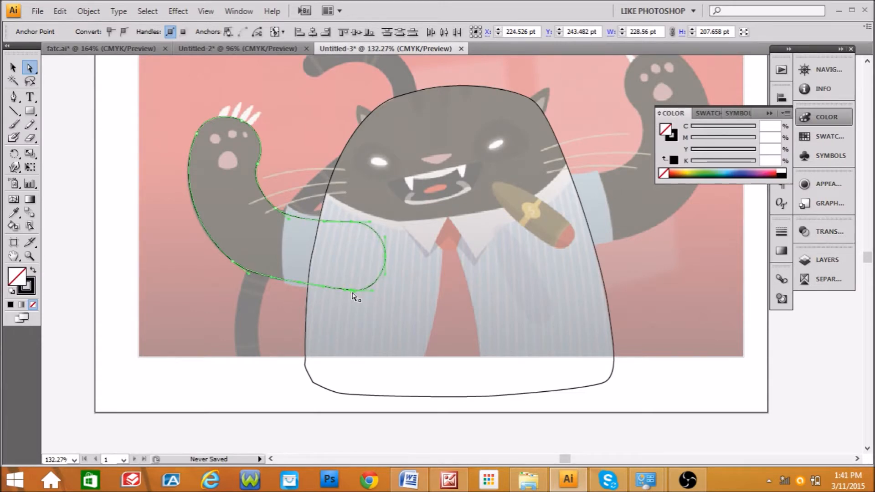
click(117, 226)
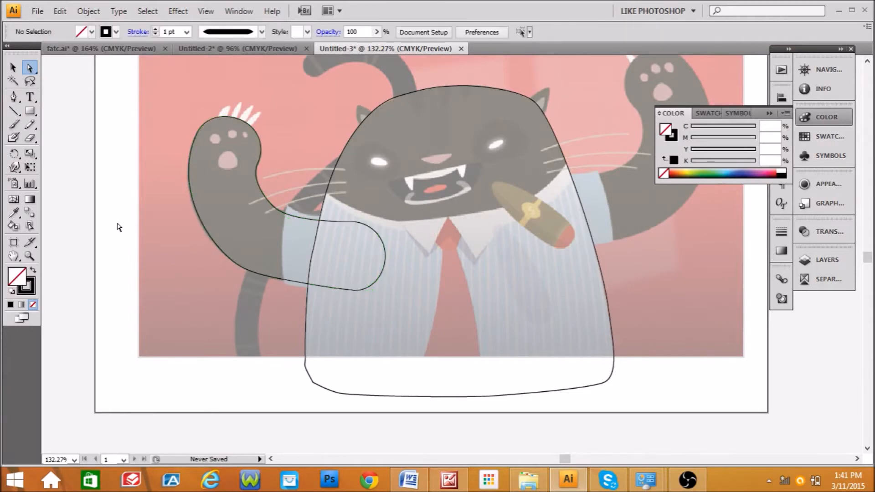
click(352, 291)
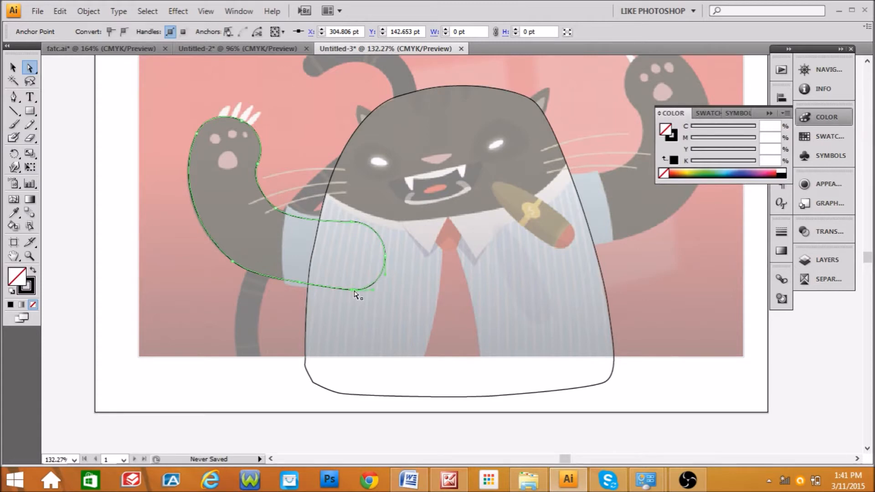
click(124, 200)
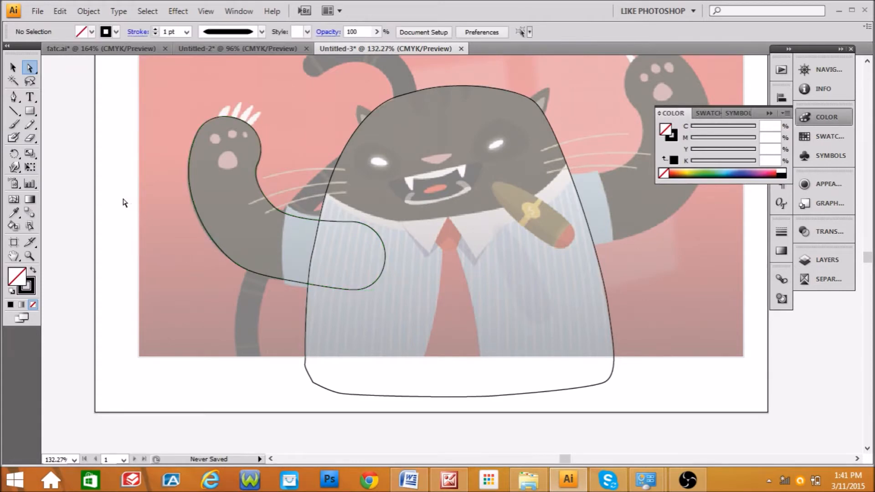
- Select the finished left arm outline with the Selection tool, collapse the Color panel, and paste a copy of the arm
click(12, 67)
drag(171, 105, 283, 240)
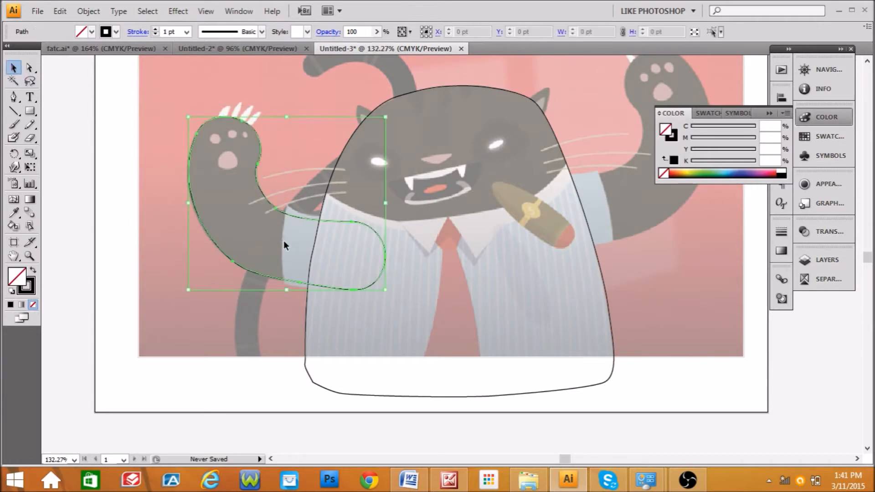
key(ctrl+shift+b)
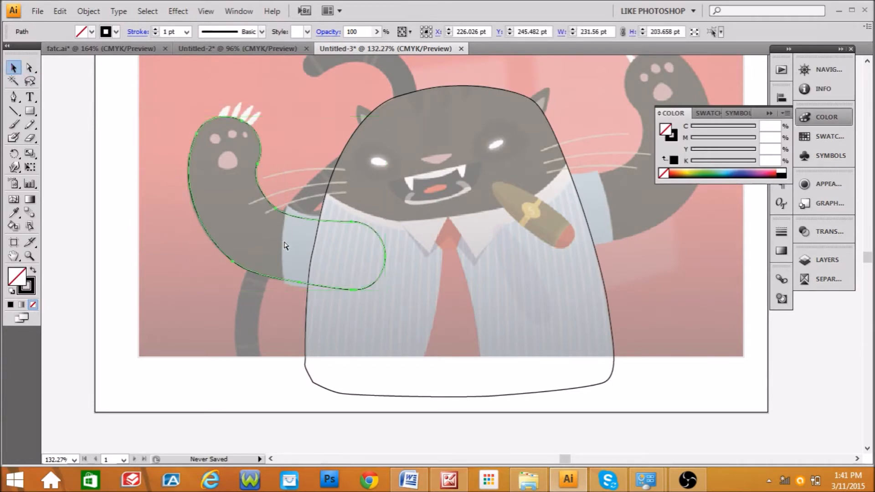
key(ctrl+shift+b)
click(767, 114)
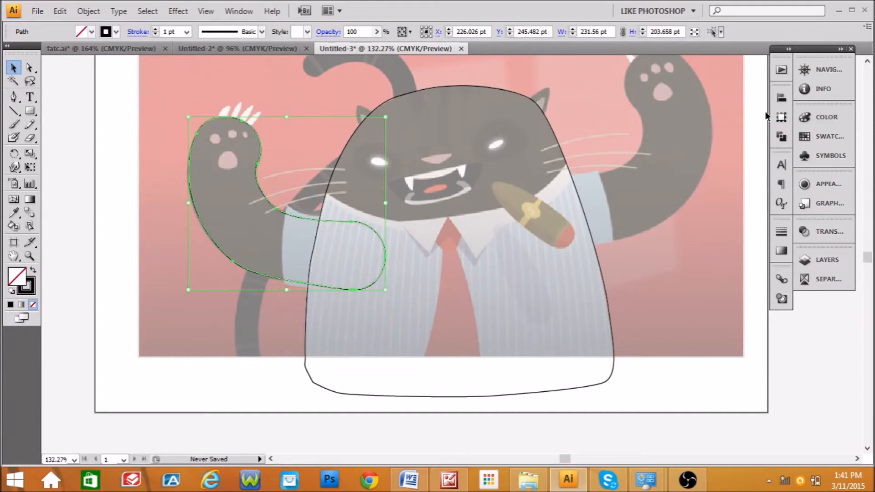
key(ctrl+v)
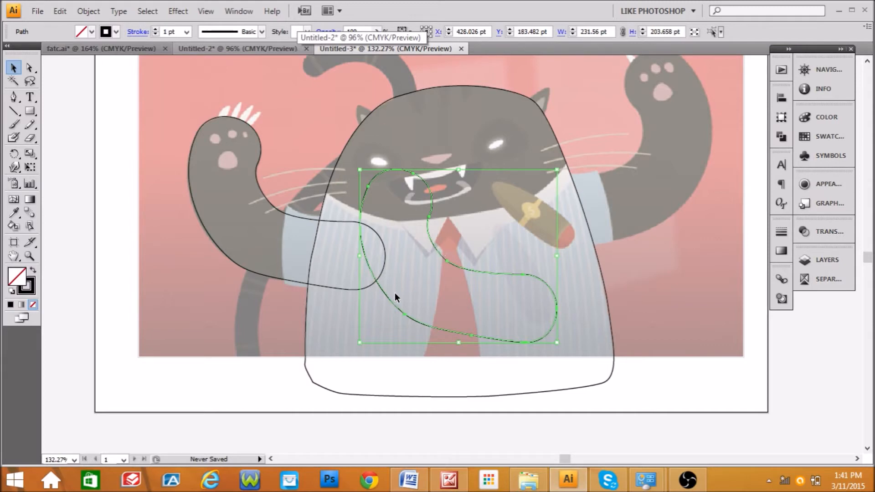
- Reflect the pasted arm copy across the vertical axis
right_click(455, 255)
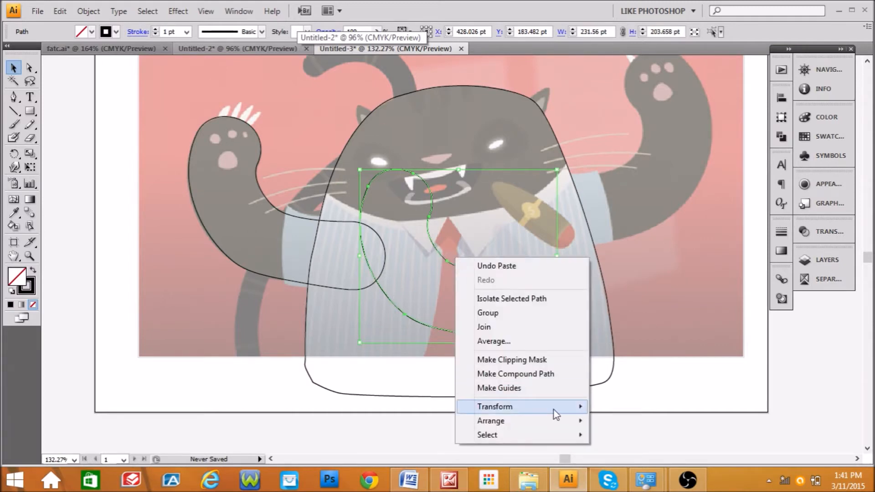
mouse_move(554, 408)
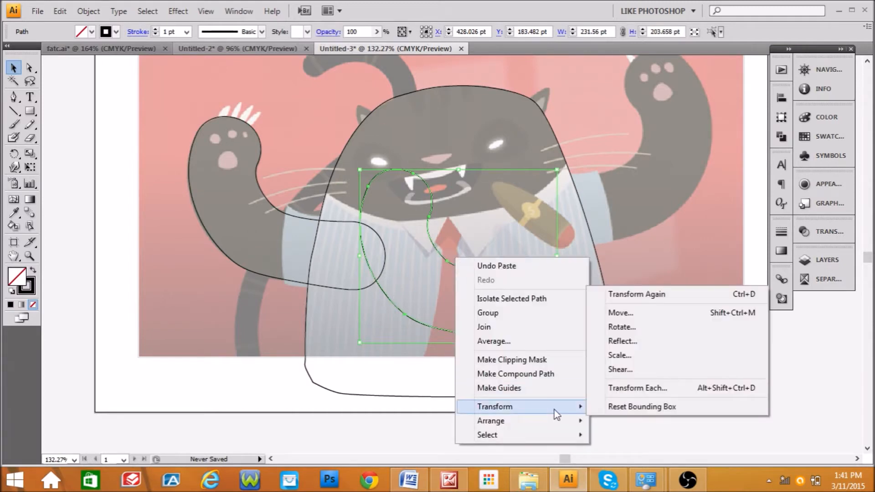
click(621, 342)
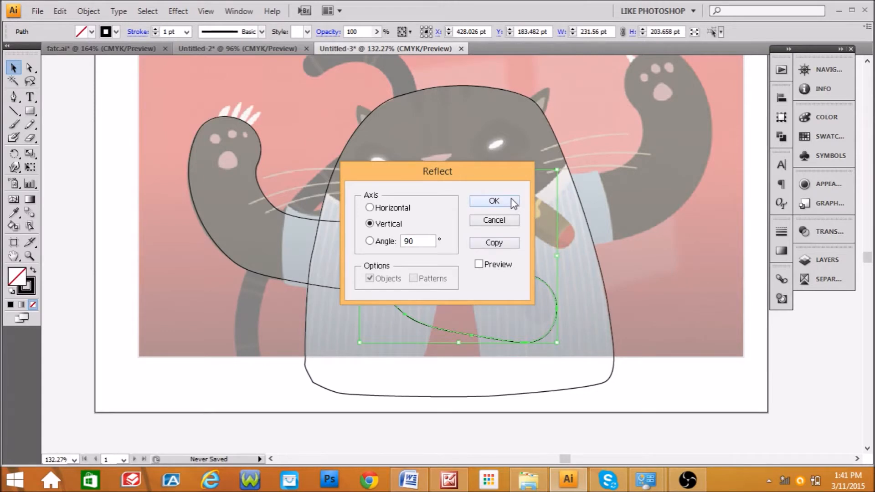
click(494, 201)
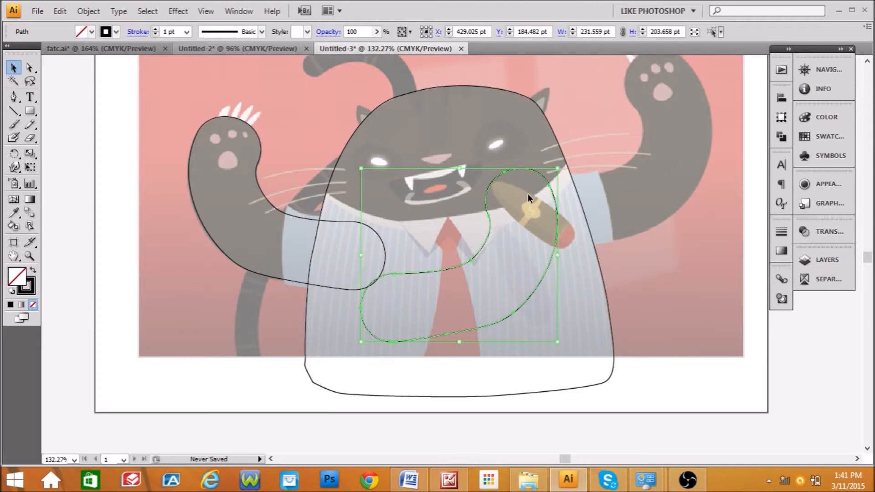
- Move the mirrored arm onto the cat's other raised arm and rotate it slightly clockwise or counterclockwise to follow the reference's angle
drag(551, 189, 690, 67)
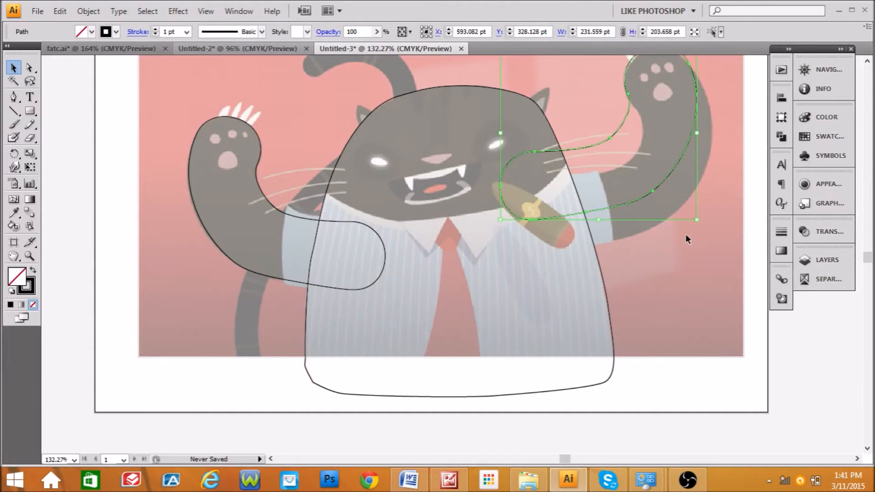
drag(697, 222, 740, 211)
mouse_move(673, 167)
mouse_down()
mouse_move(690, 187)
mouse_move(684, 156)
mouse_up()
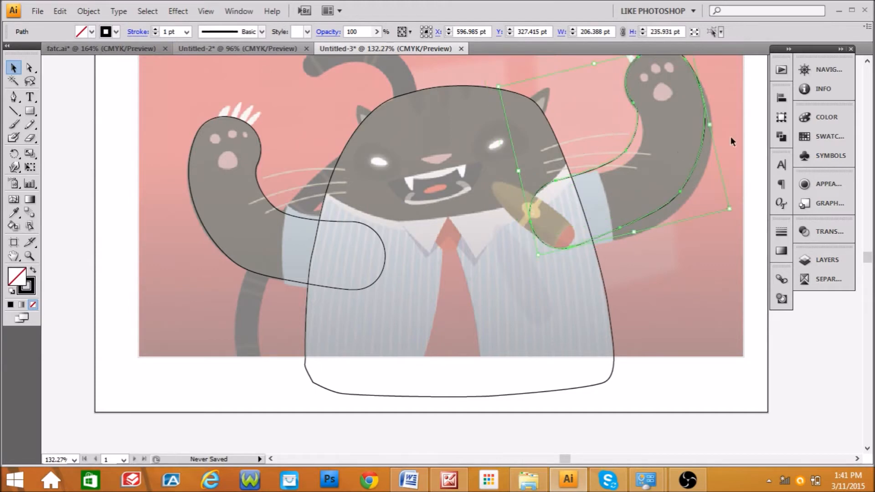
drag(868, 262, 869, 256)
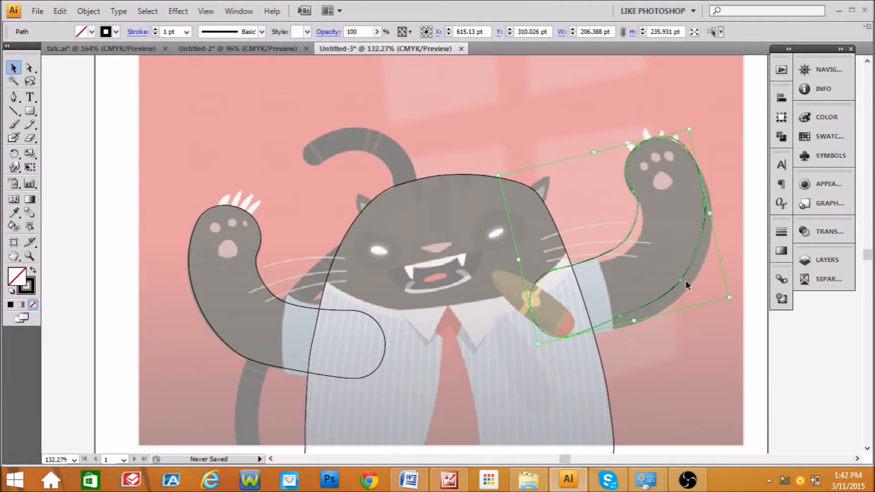
- Delete the mirrored arm copy from the cat's raised arm
click(577, 168)
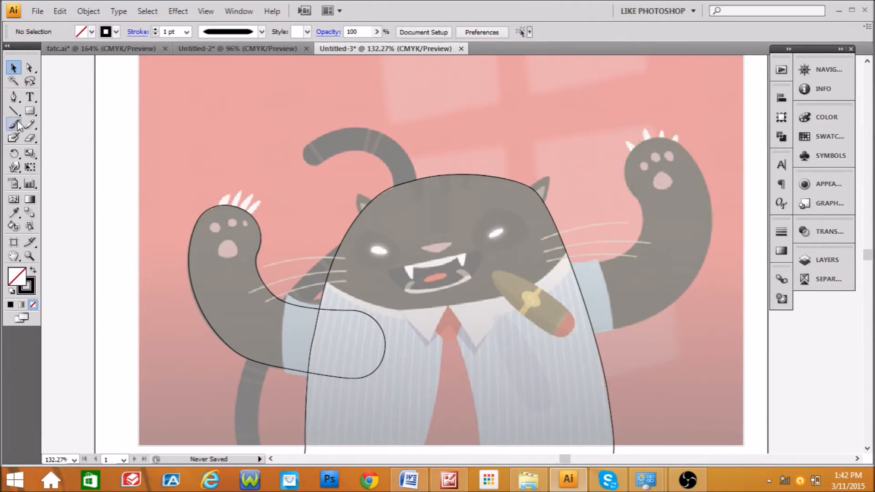
click(14, 97)
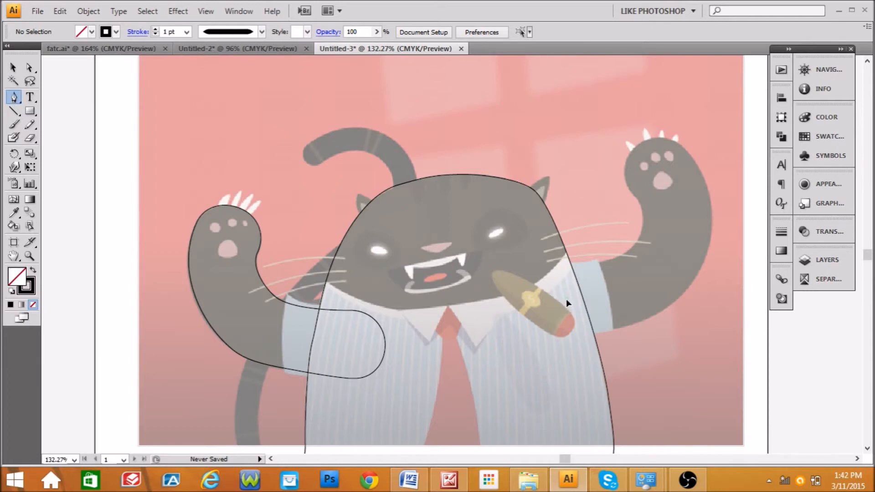
drag(595, 301, 600, 300)
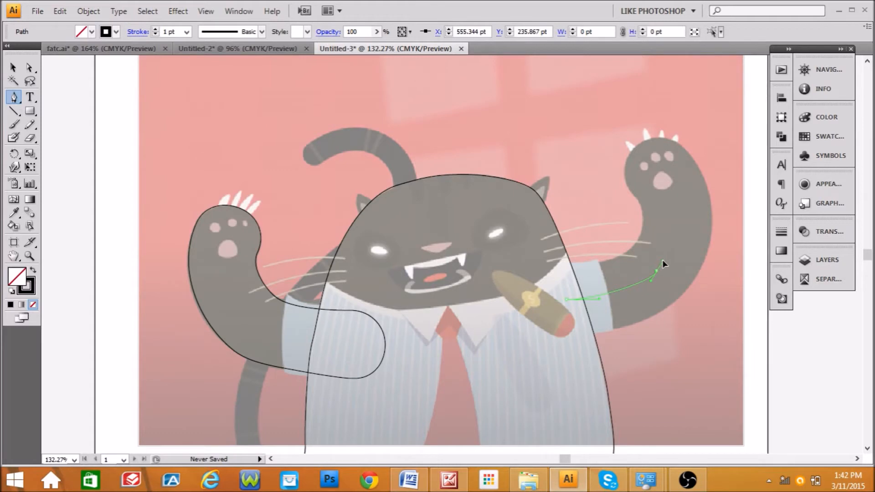
drag(662, 260, 662, 260)
drag(673, 217, 671, 193)
click(659, 172)
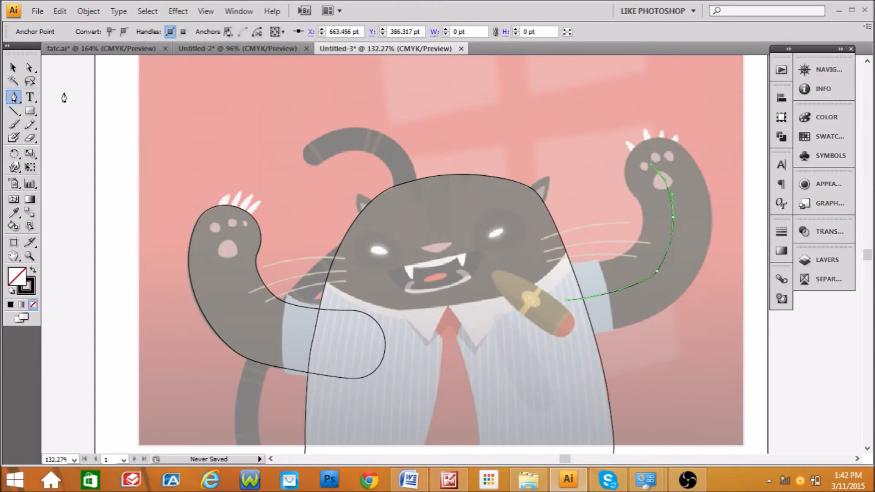
click(13, 68)
click(666, 294)
key(ctrl+z)
key(ctrl+z)
key(ctrl+z)
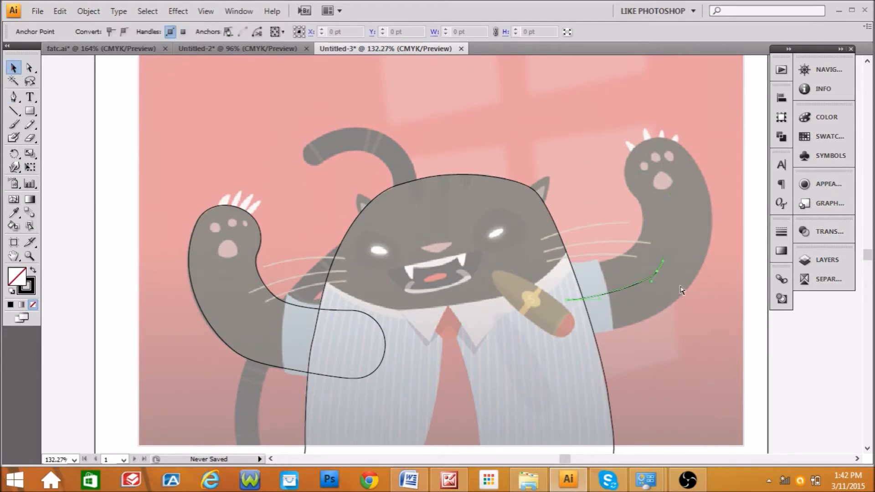
click(14, 96)
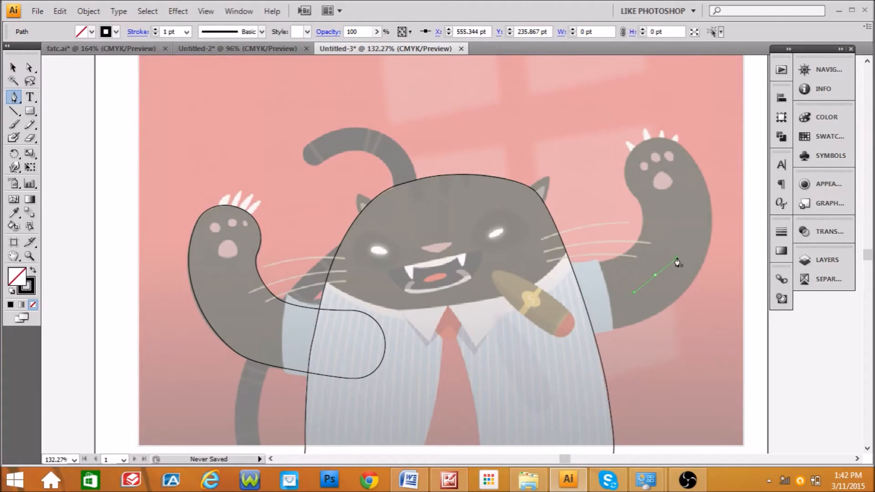
ctrl+click(676, 256)
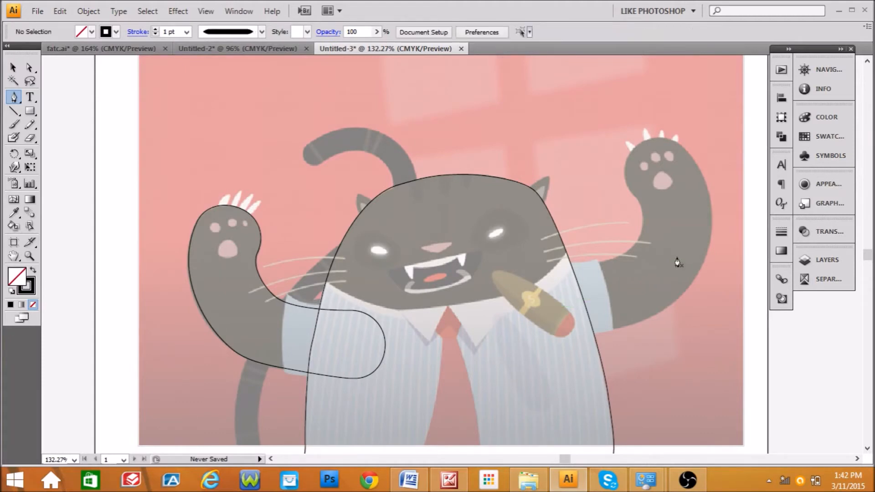
- Draw a curved centerline path with the Pen tool from the cigar-side shoulder through the forearm up to the large paw pad
click(605, 303)
drag(656, 272, 672, 253)
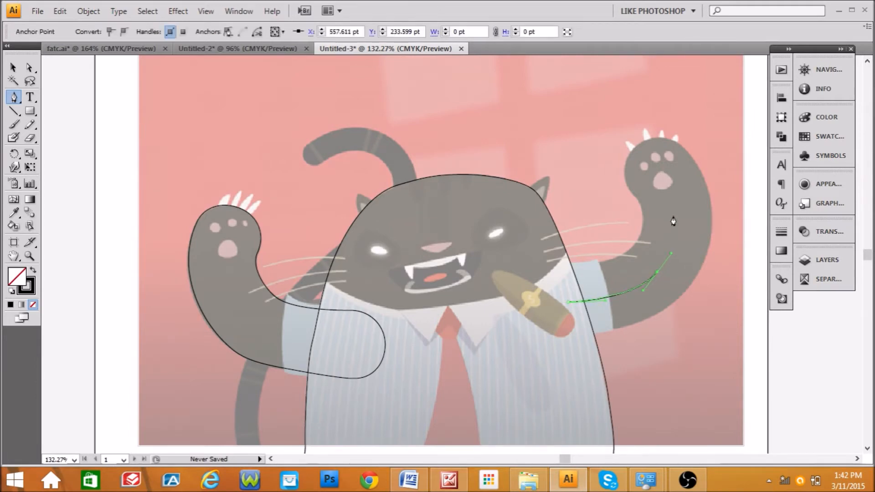
drag(677, 211, 648, 157)
key(ctrl+z)
key(ctrl+z)
key(ctrl+z)
drag(669, 186, 654, 145)
click(660, 162)
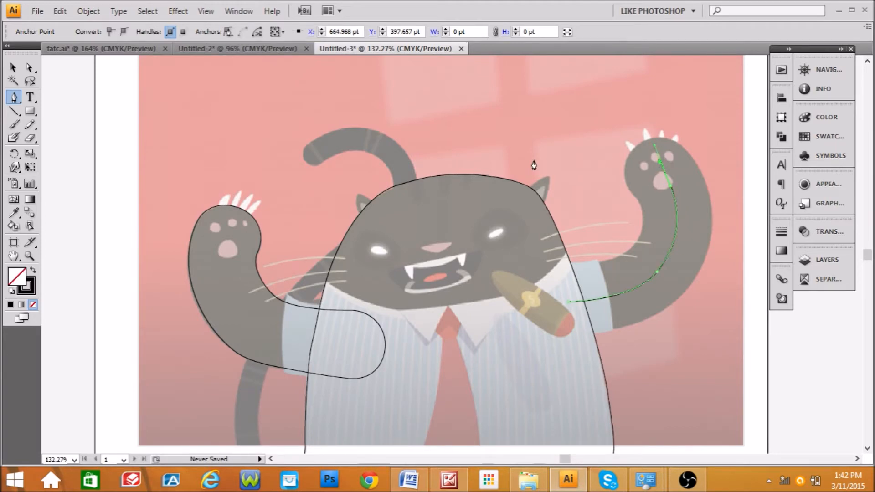
key(ctrl+z)
click(659, 164)
key(v)
click(121, 139)
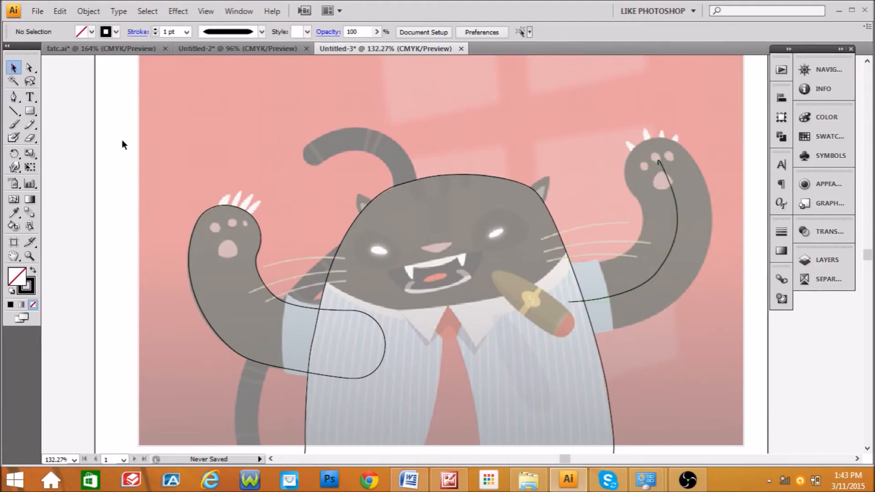
key(ctrl+z)
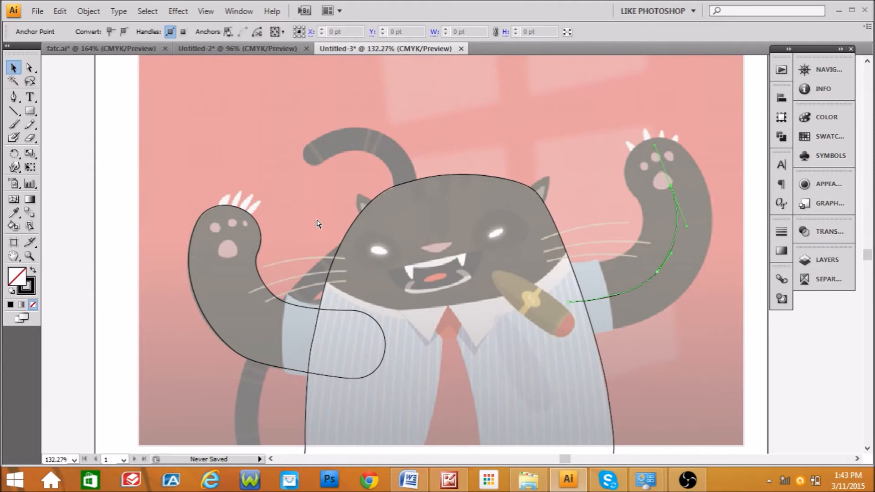
click(111, 161)
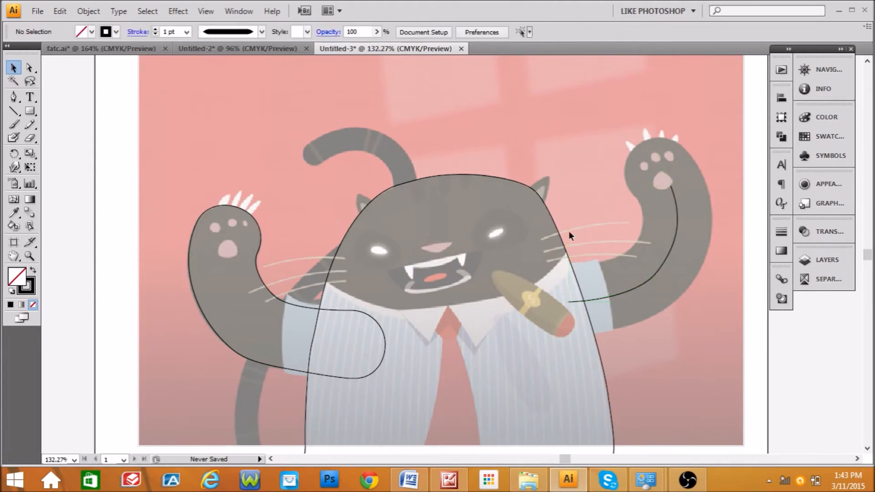
- Continue the arm centerline from its open end with one more curved point between the paw pads, then deselect the path
click(676, 206)
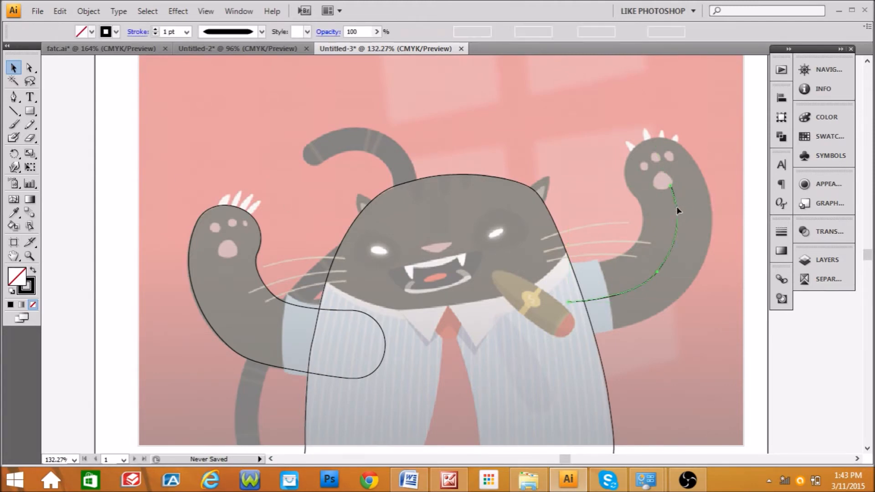
click(14, 97)
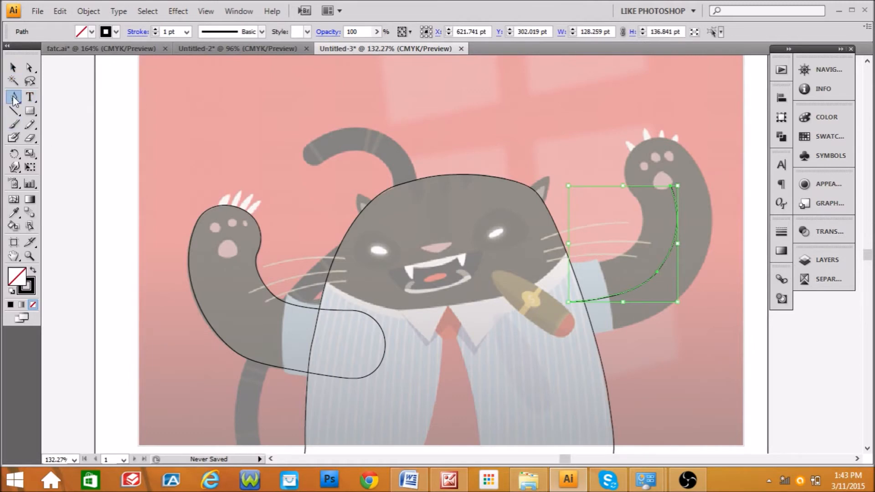
click(671, 187)
click(671, 187)
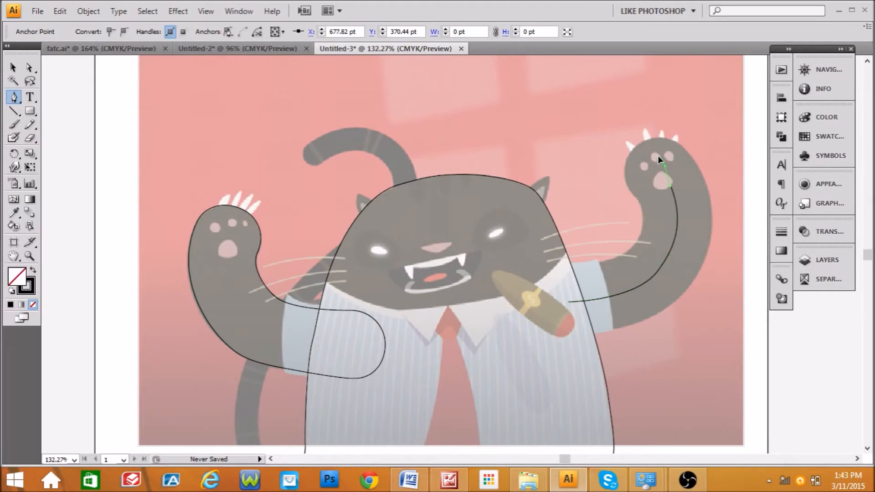
click(659, 155)
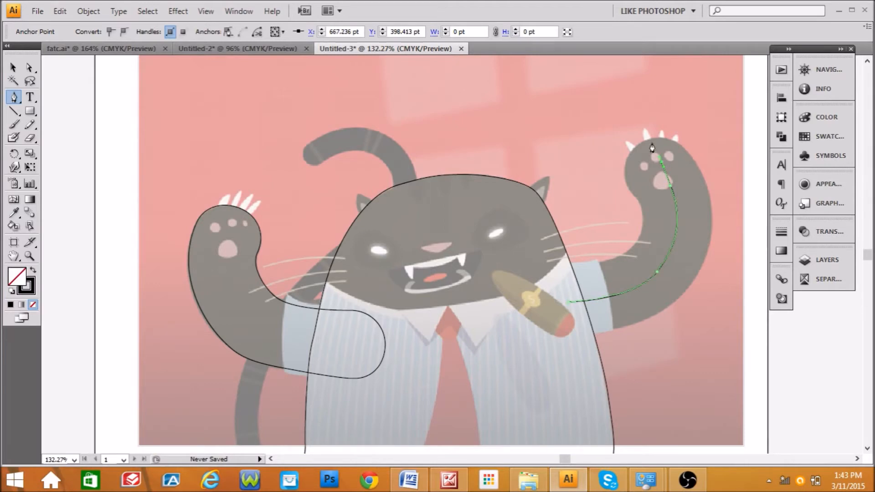
key(ctrl+z)
drag(657, 170, 650, 165)
click(12, 69)
click(85, 129)
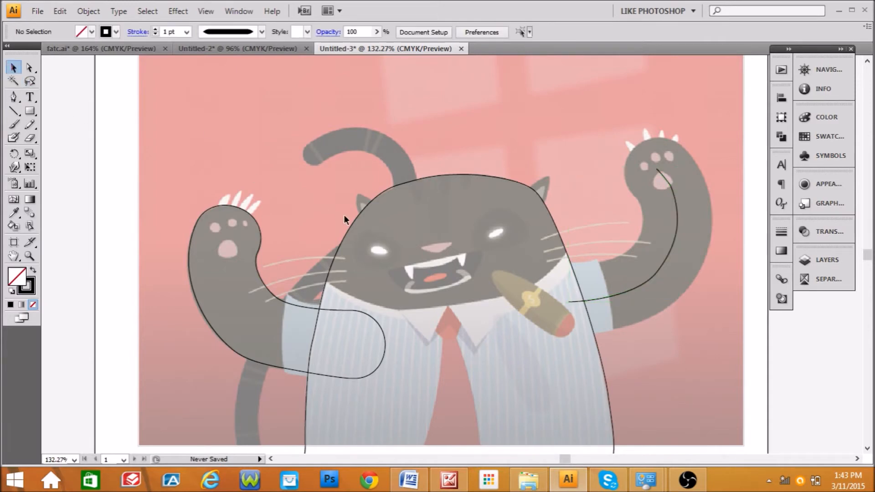
- Fine-tune the centerline's end anchor inside the paw with the Direct Selection tool and reselect the path
click(669, 191)
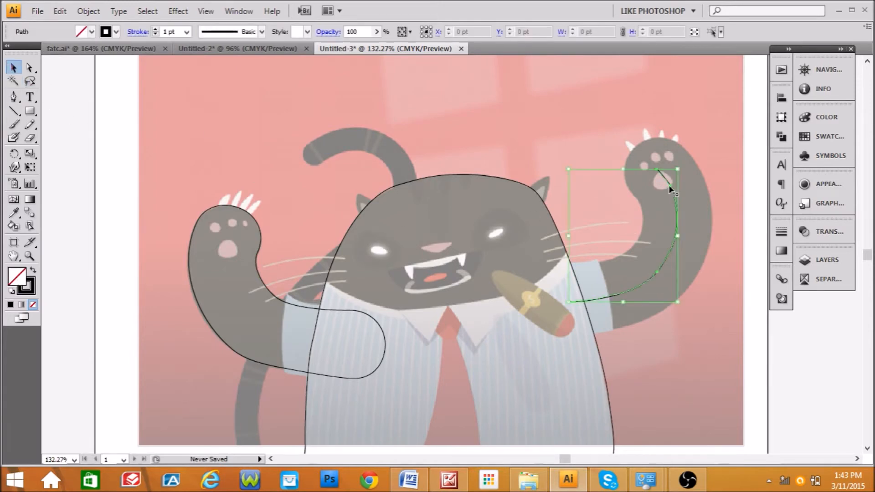
click(30, 68)
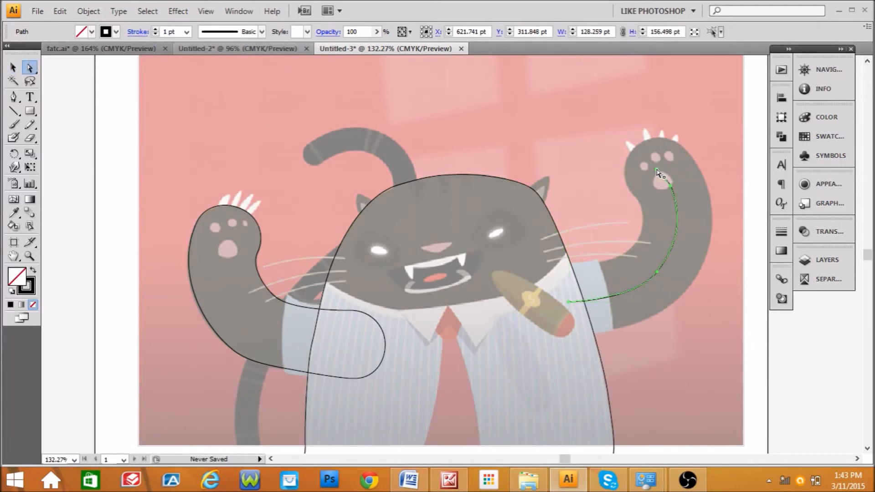
drag(656, 169, 657, 172)
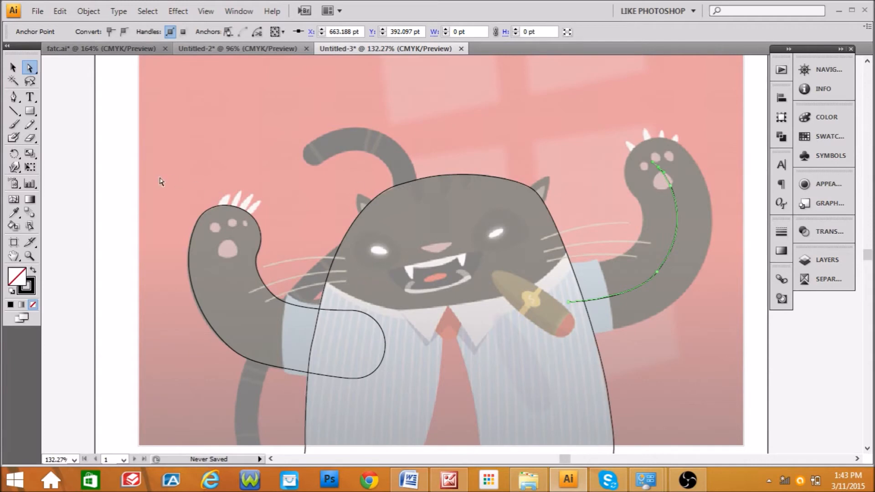
click(131, 175)
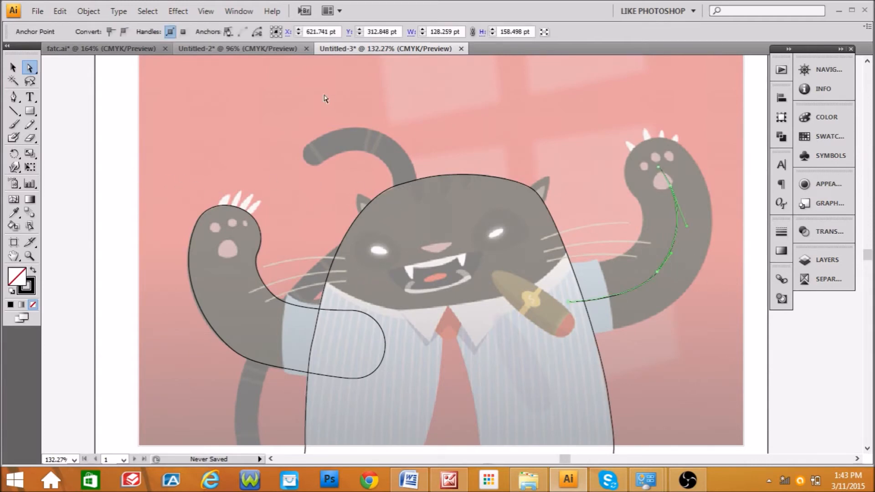
click(63, 13)
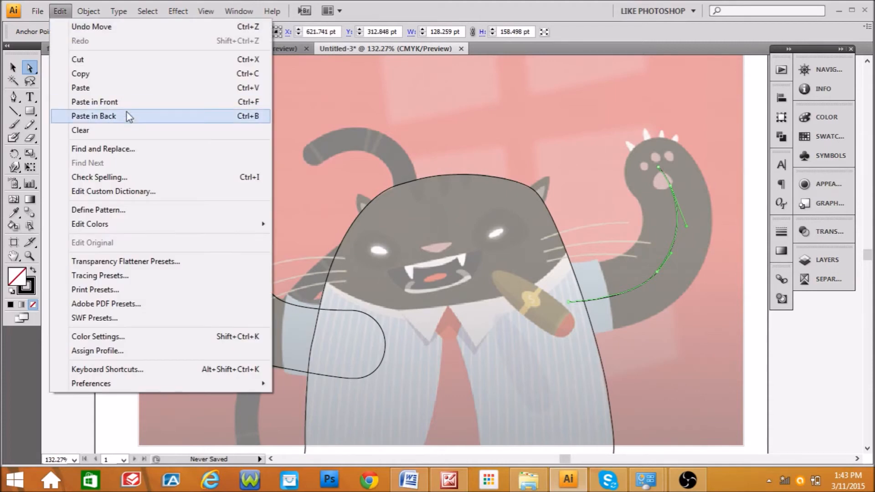
click(45, 117)
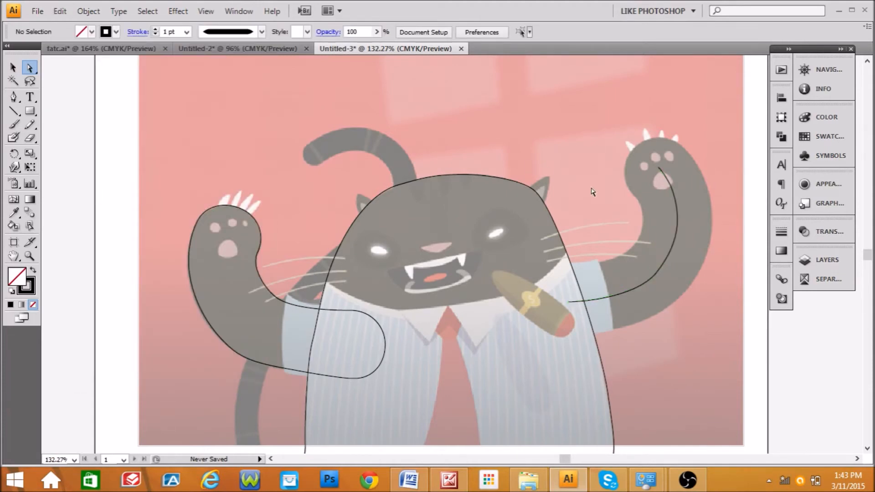
click(678, 232)
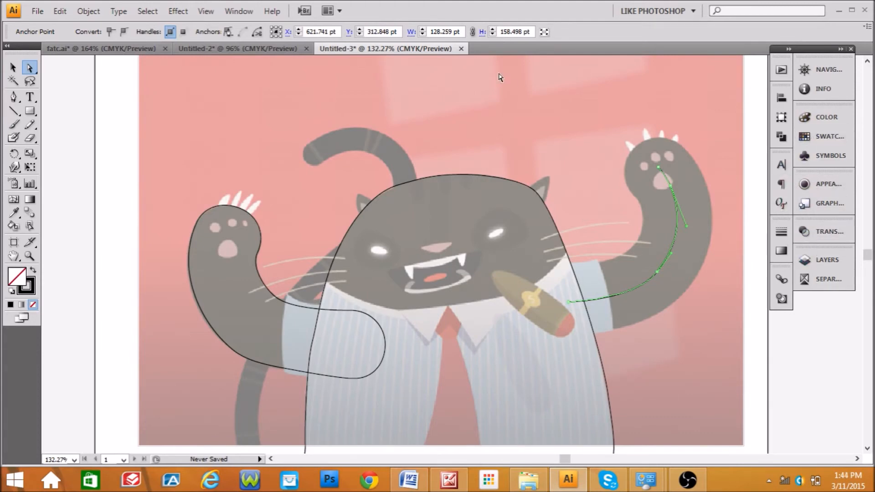
click(14, 127)
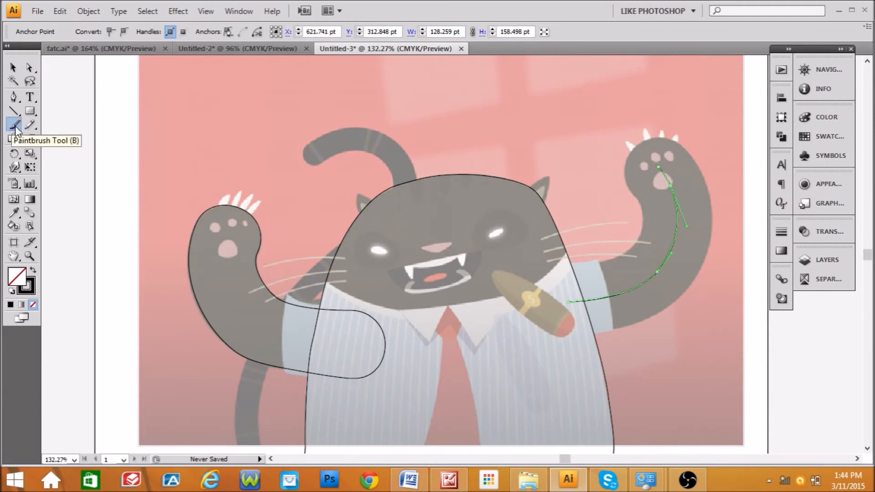
click(14, 137)
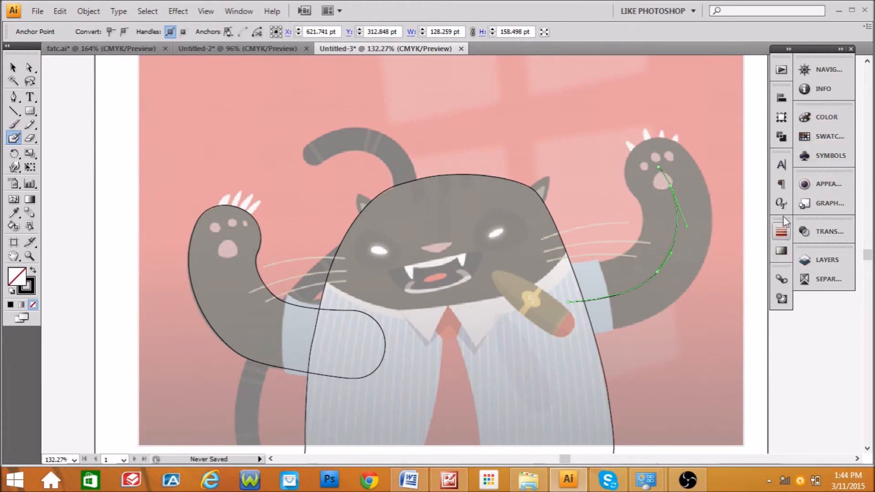
click(824, 185)
click(825, 204)
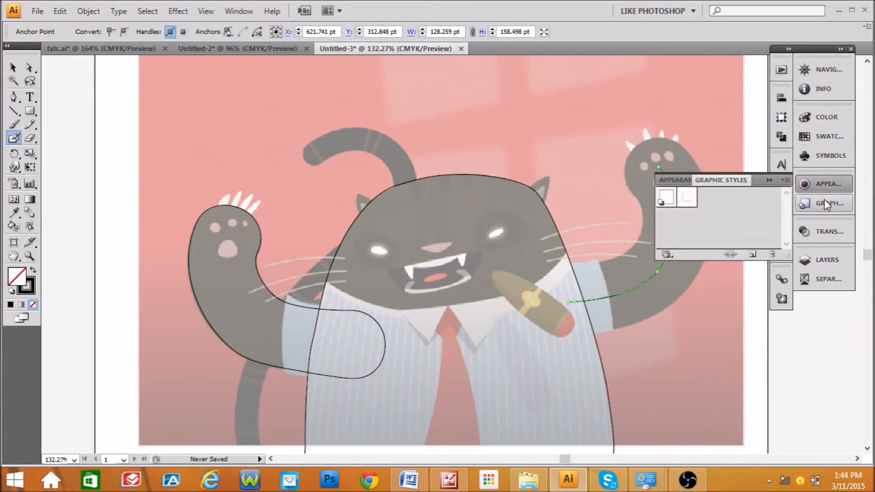
click(819, 226)
click(818, 257)
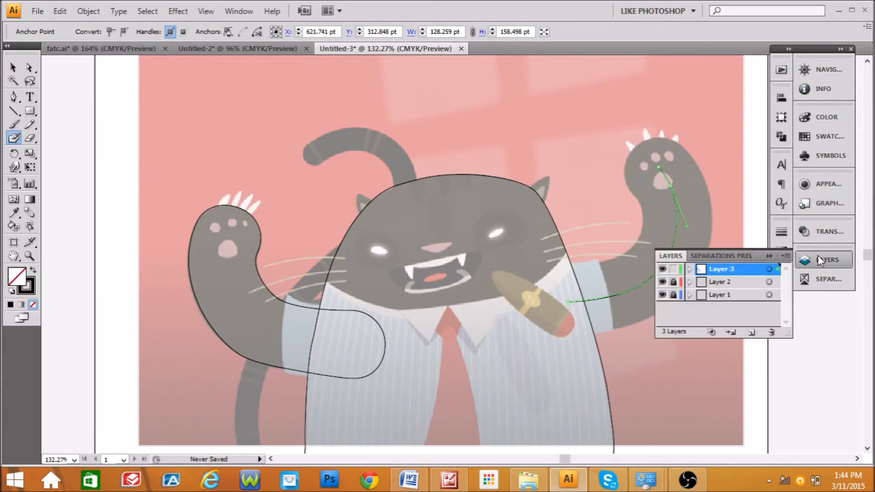
click(823, 157)
click(824, 138)
click(824, 124)
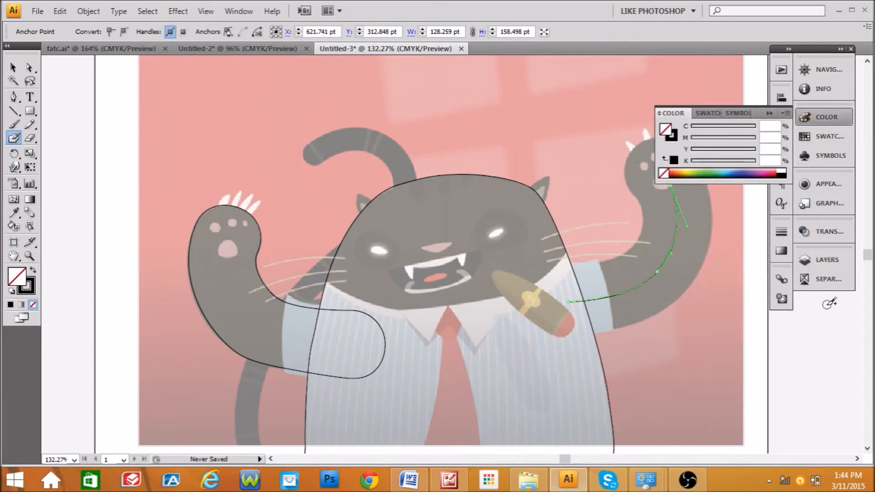
click(818, 279)
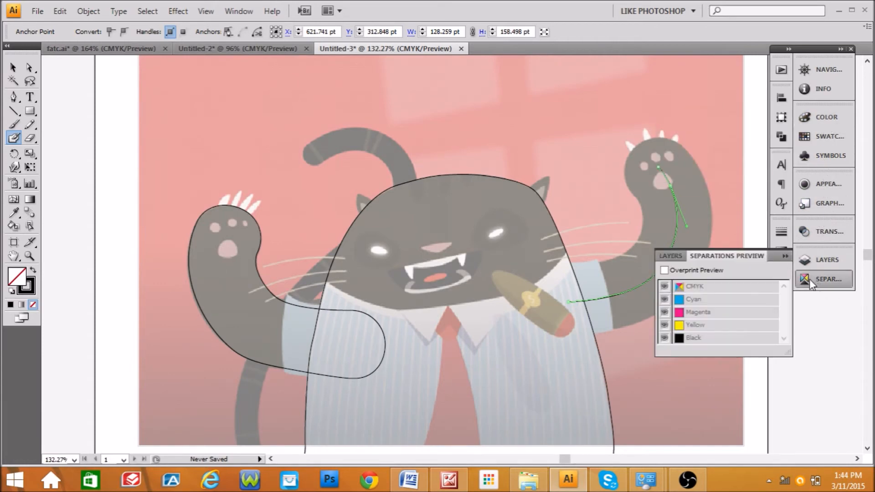
- Give the arm centerline a round cap and an 80 pt stroke weight so it fills the raised arm
click(780, 234)
click(779, 250)
click(780, 238)
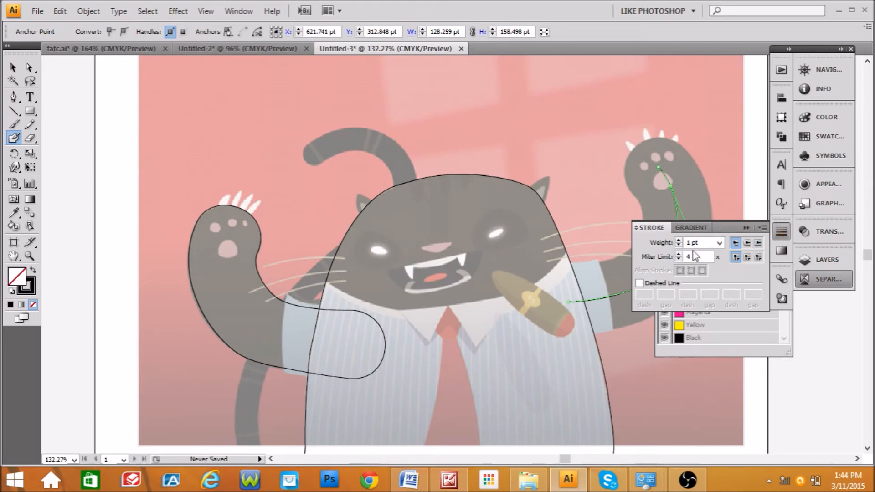
click(746, 244)
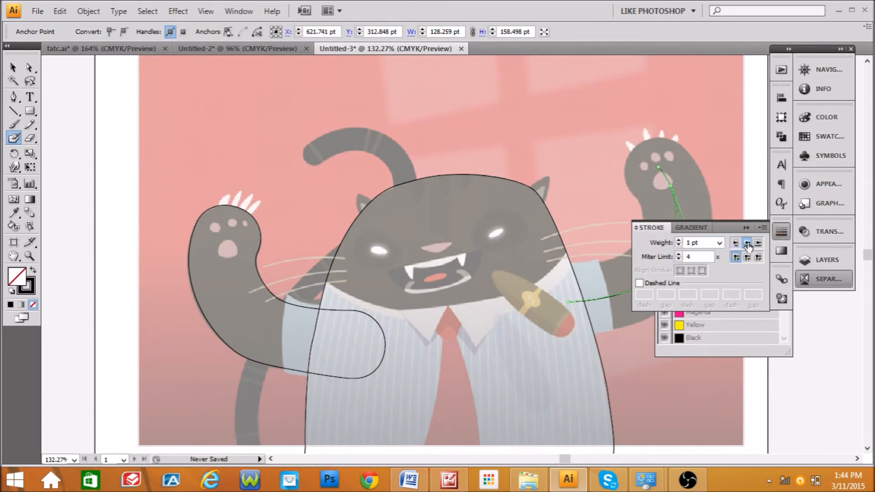
click(720, 243)
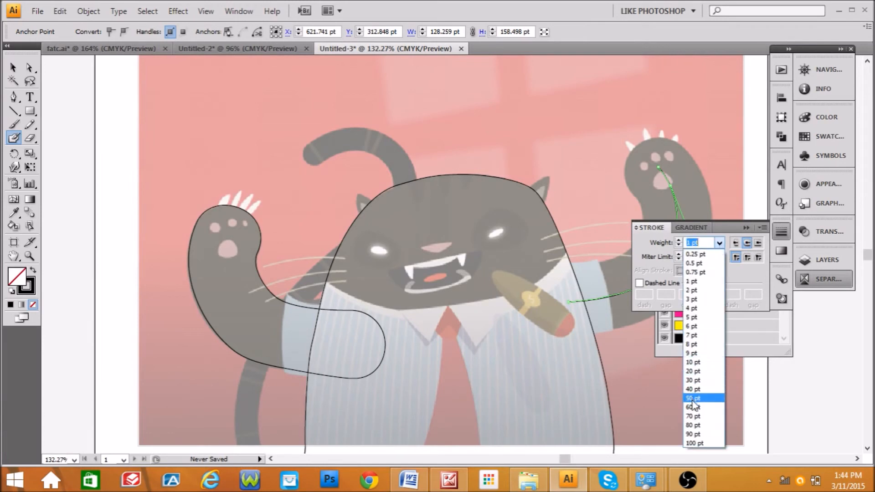
click(693, 424)
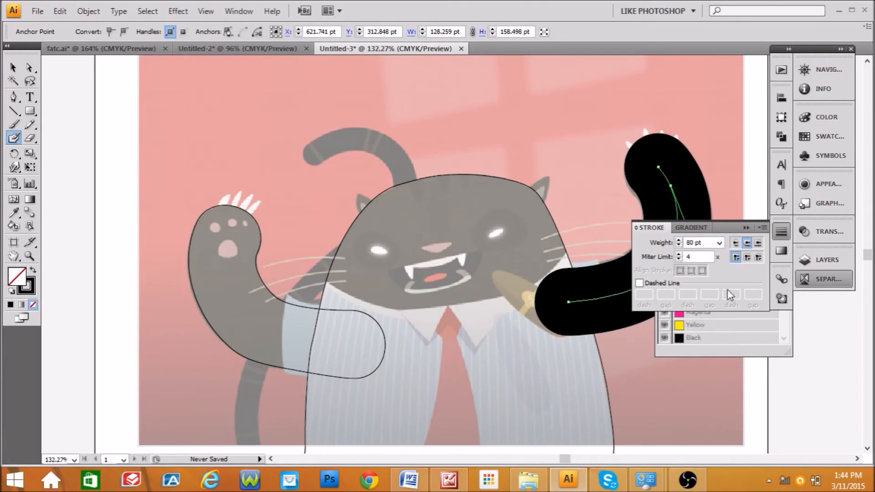
click(742, 225)
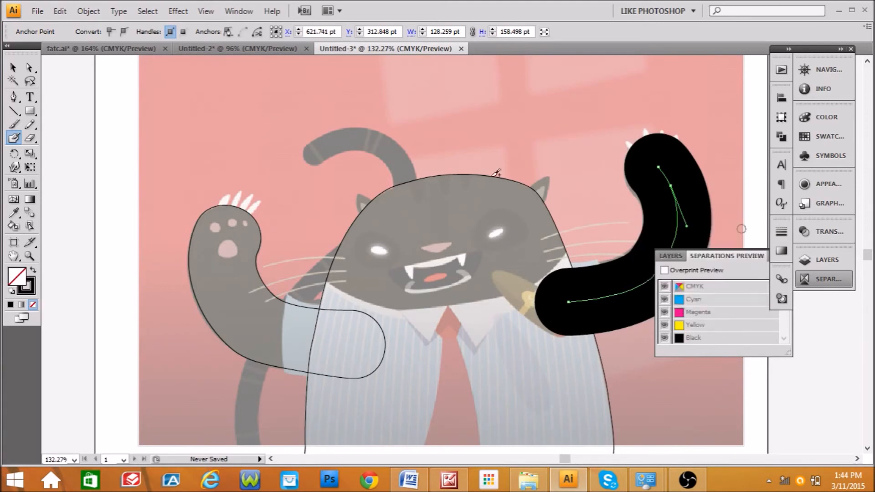
- Outline the raised arm's thick stroke, swap the resulting shape's fill and stroke to leave a black outline, and deselect it
click(60, 11)
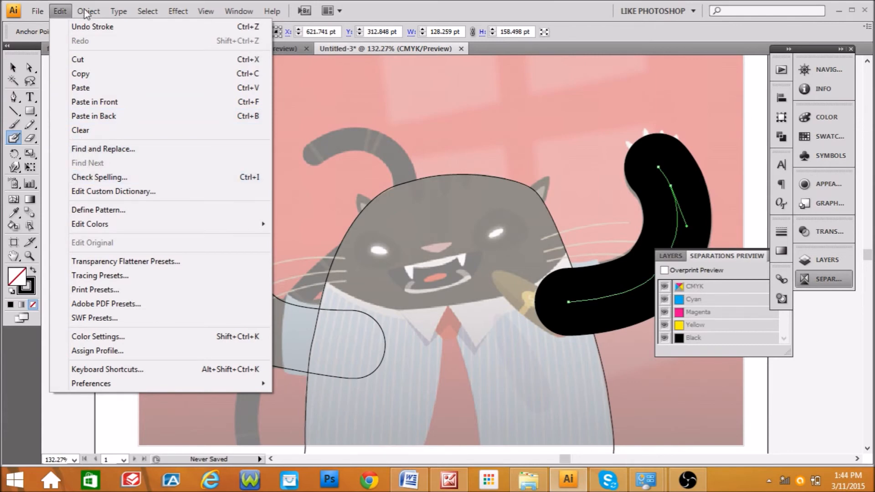
mouse_move(87, 11)
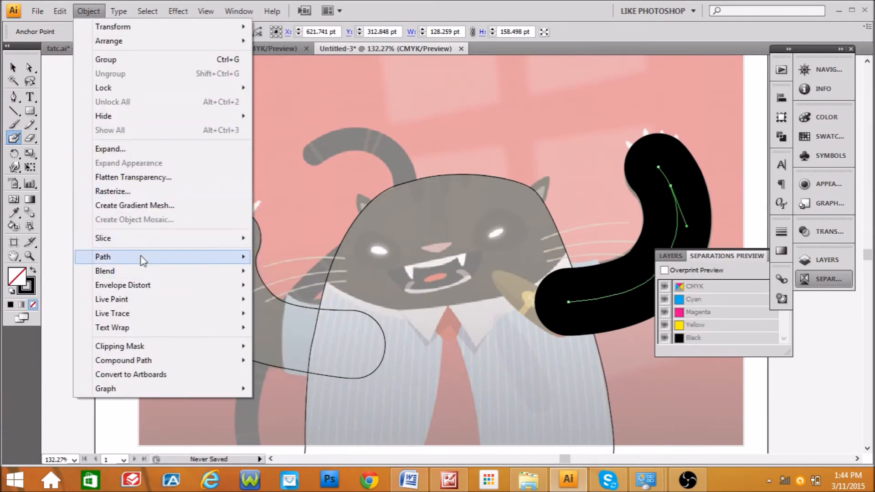
mouse_move(144, 258)
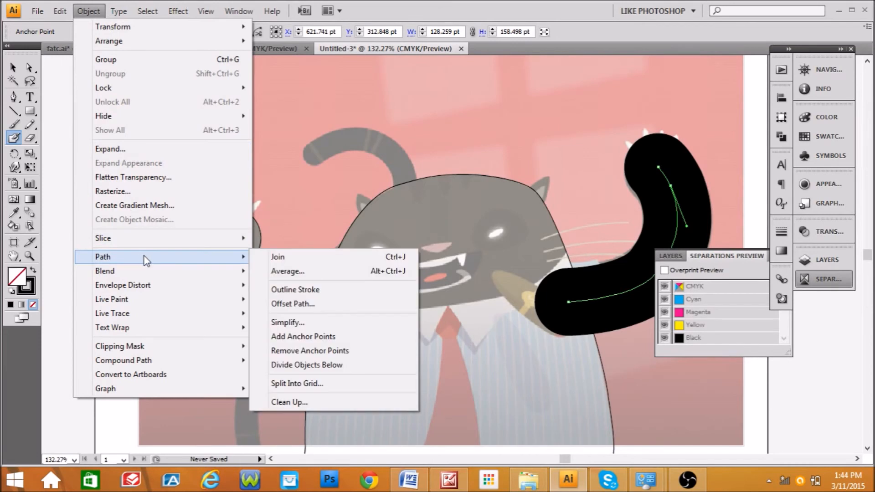
click(285, 290)
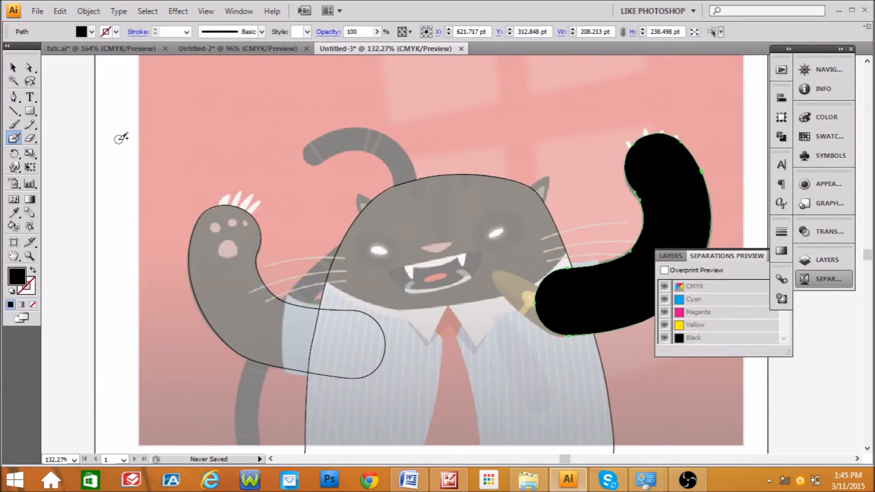
click(17, 70)
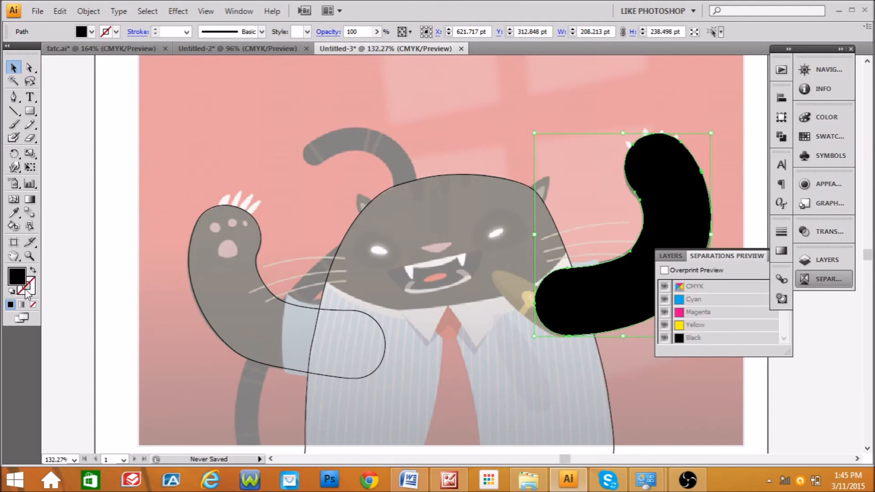
click(33, 271)
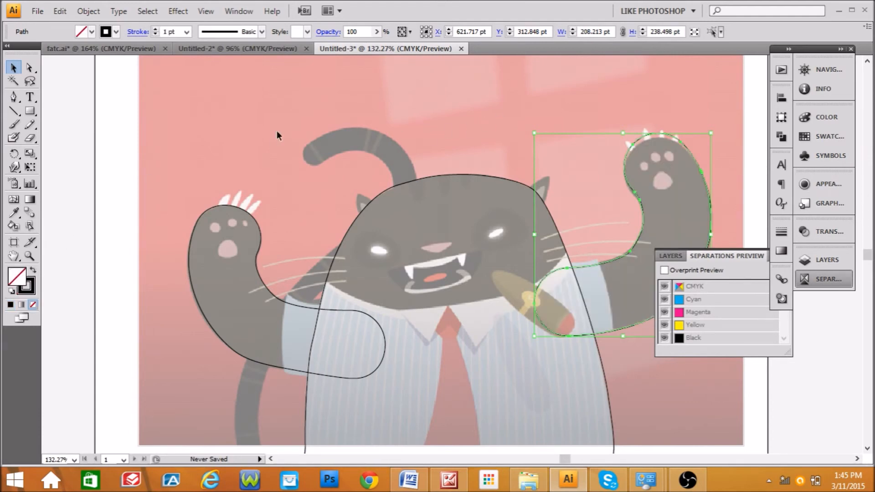
click(511, 129)
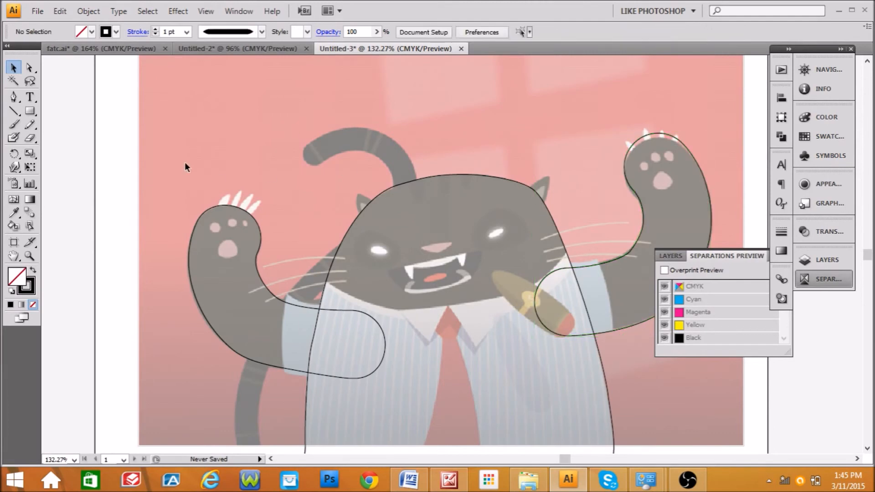
- Nudge the two upper anchors of the cigar-side paw outline down with the Direct Selection tool to match the reference paw
click(30, 67)
click(649, 133)
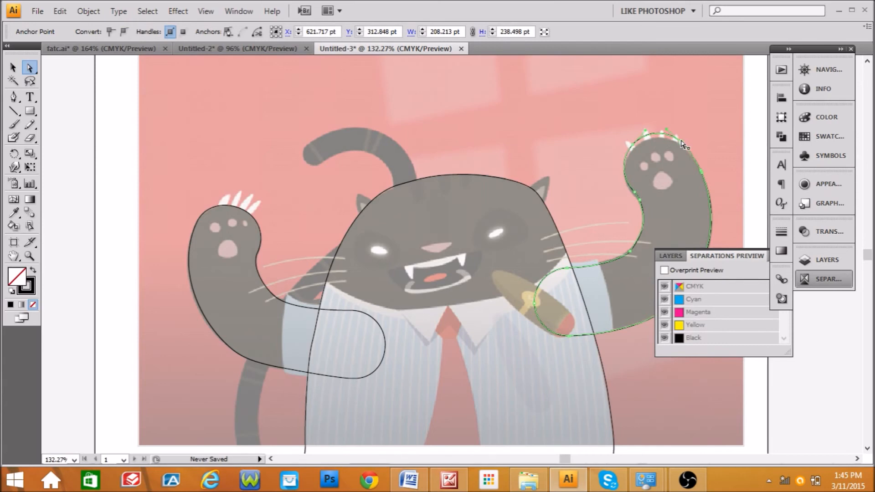
click(682, 144)
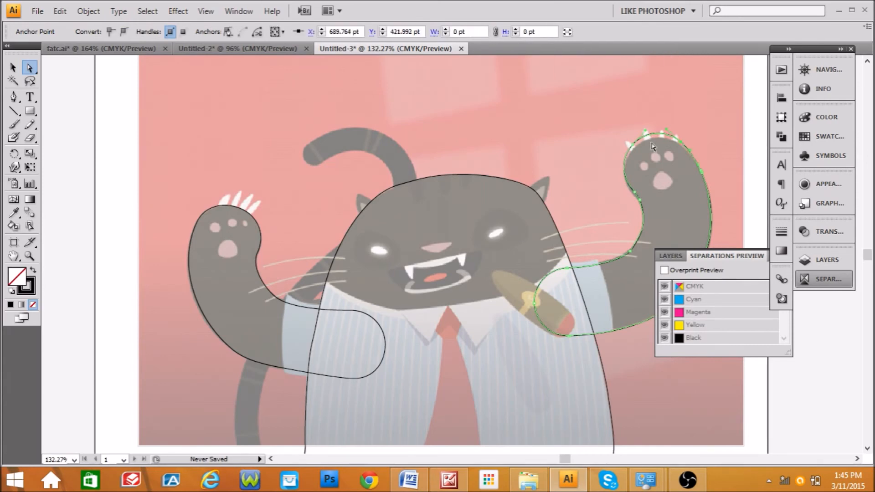
shift+click(633, 146)
key(Down)
key(Down)
key(Down)
key(Down)
key(Down)
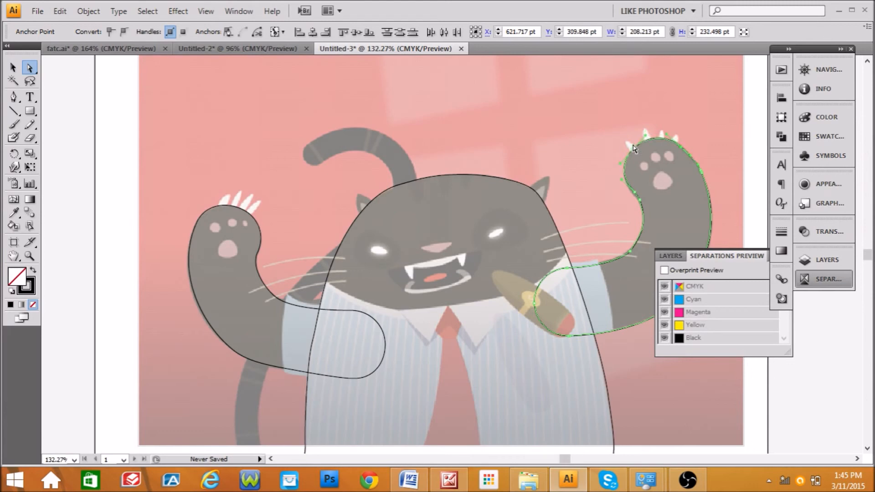
key(Up)
- Fine-tune the anchors on the inner wrist curve of the cigar-side arm outline and deselect the path
click(635, 193)
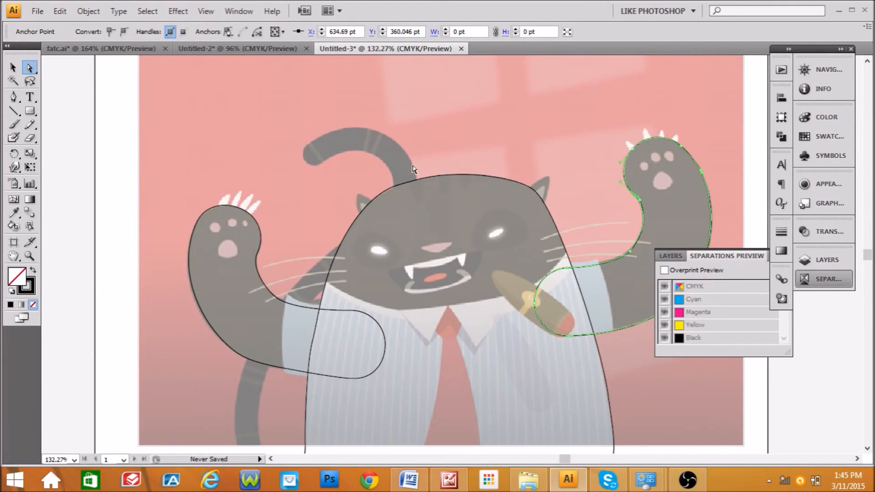
click(90, 139)
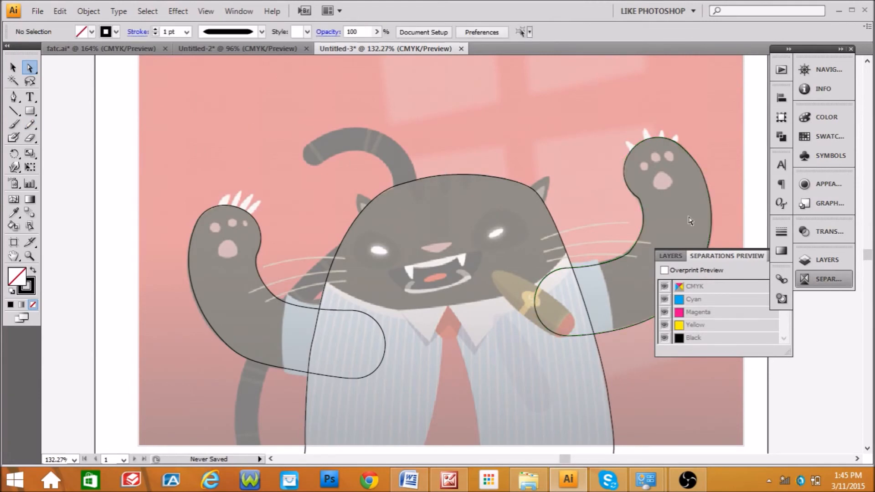
click(639, 197)
click(646, 213)
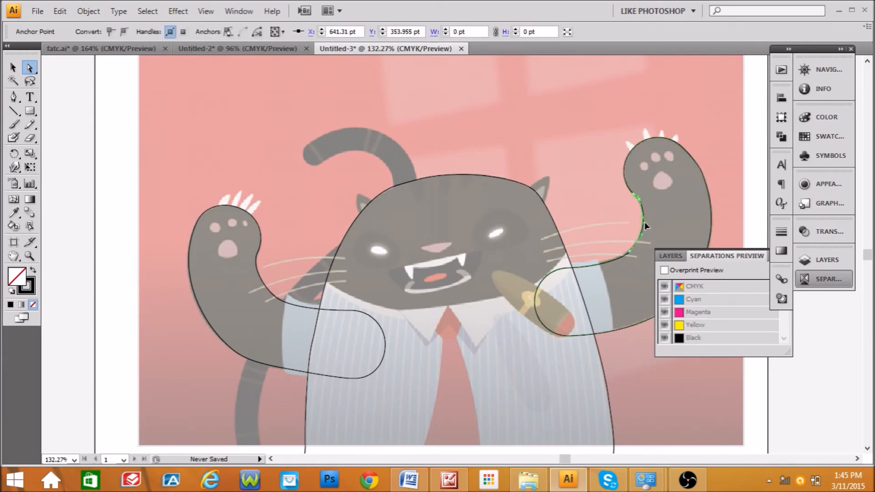
click(667, 210)
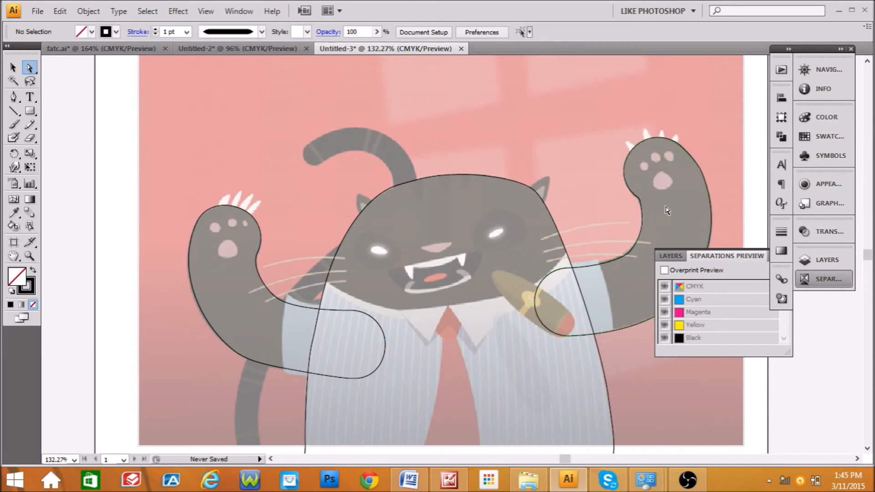
click(642, 200)
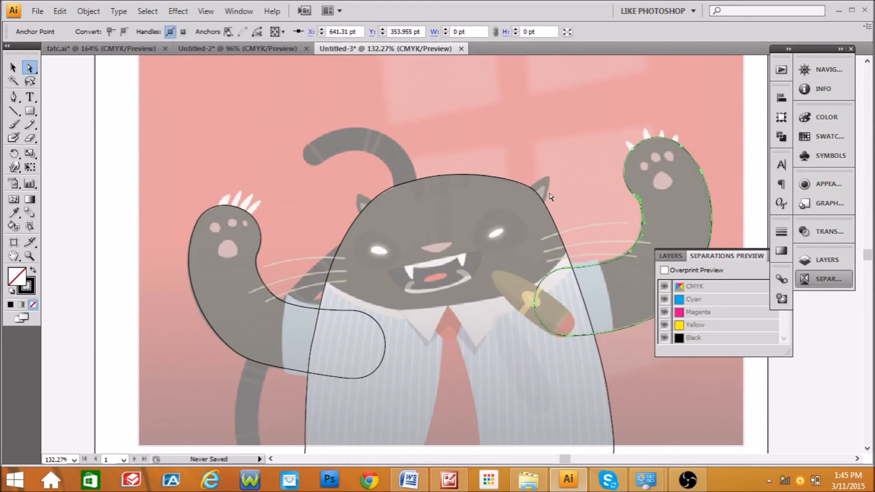
drag(640, 204, 640, 205)
click(608, 199)
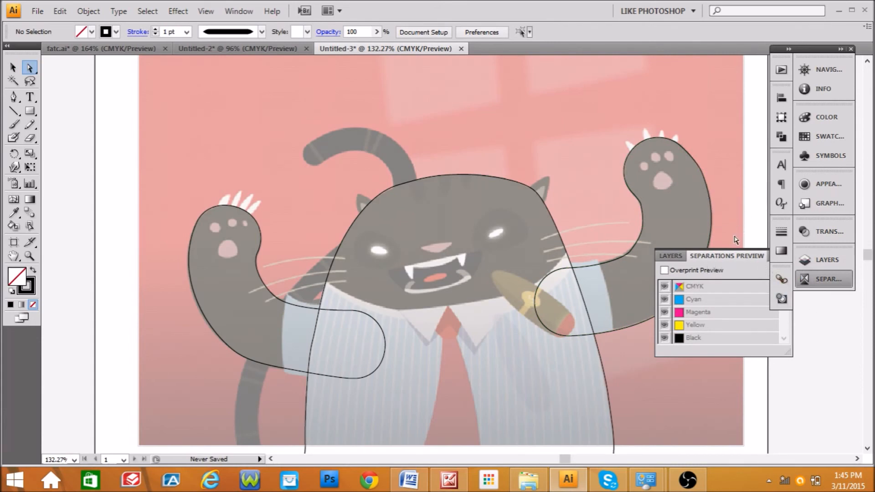
- Add a new layer above Layer 3
drag(782, 49, 784, 46)
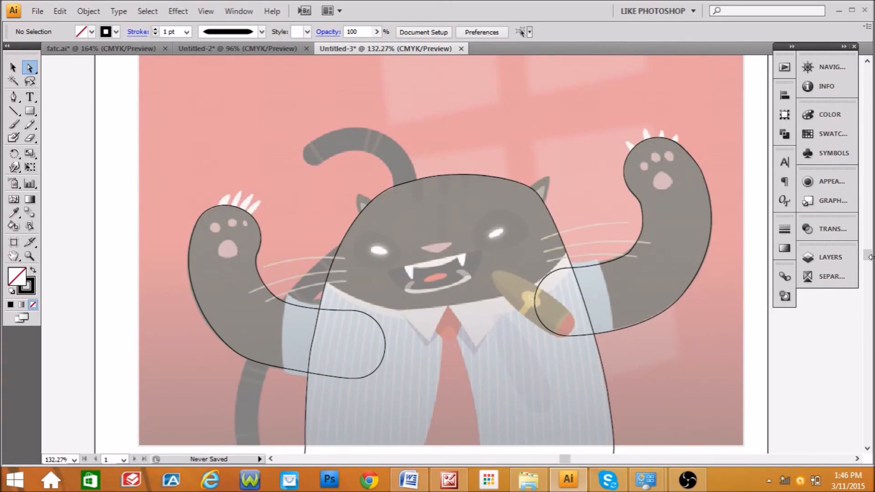
drag(868, 258, 868, 260)
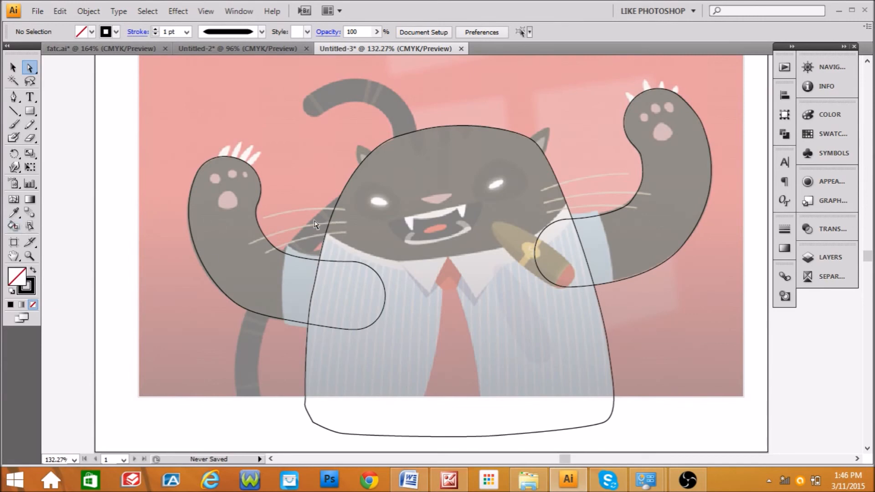
click(822, 257)
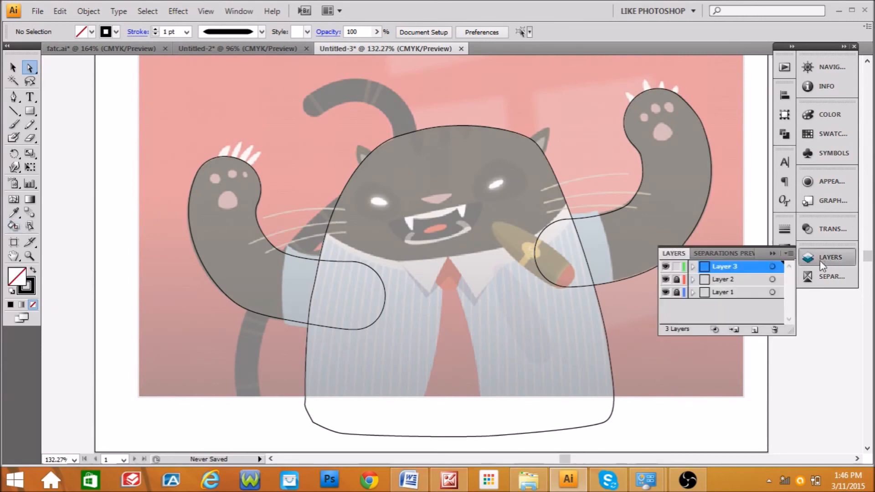
click(755, 330)
- Rename Layer 3 as arms
click(711, 295)
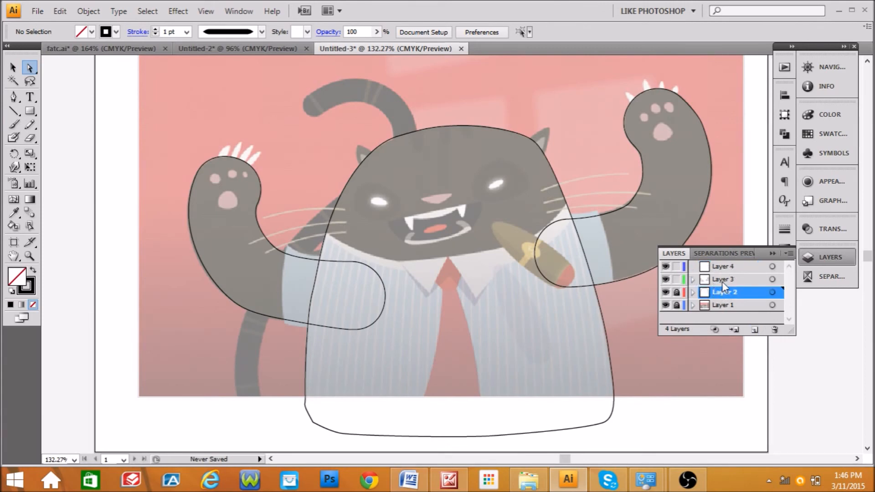
click(723, 282)
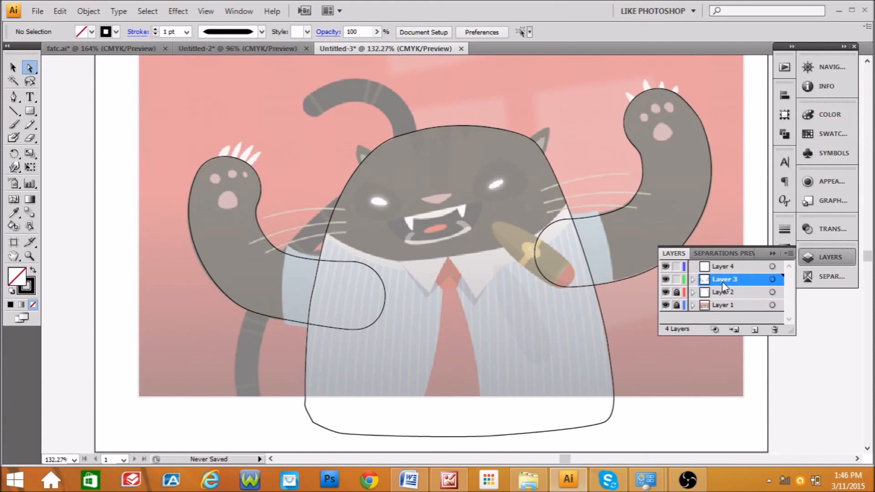
double_click(724, 282)
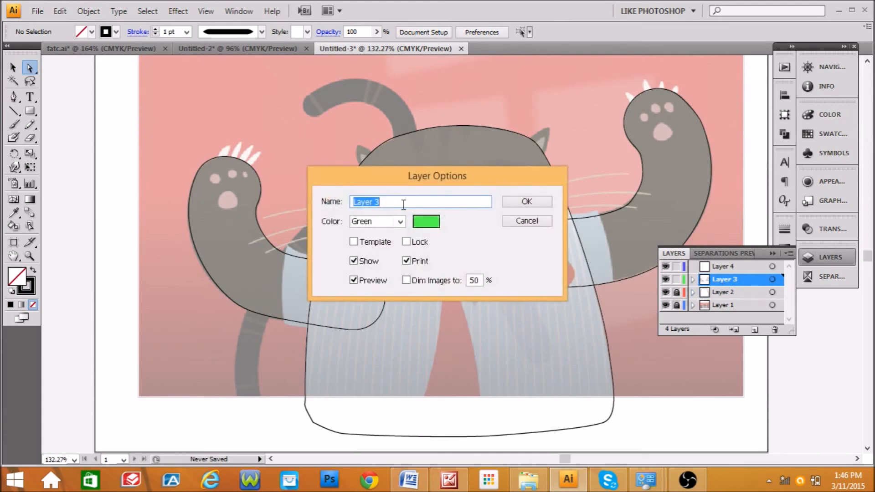
key(BackSpace)
text(arms)
click(533, 204)
- Rename Layer 2 as body and make the new empty layer at the top of the stack active
click(717, 294)
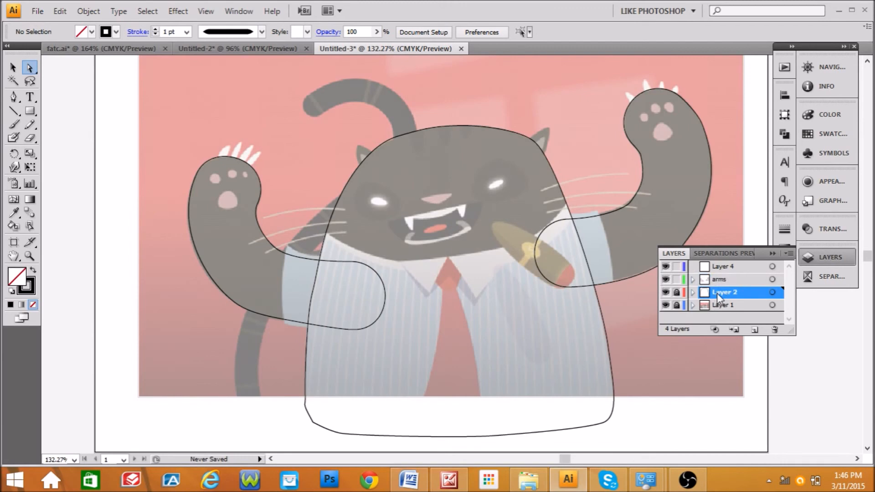
double_click(717, 294)
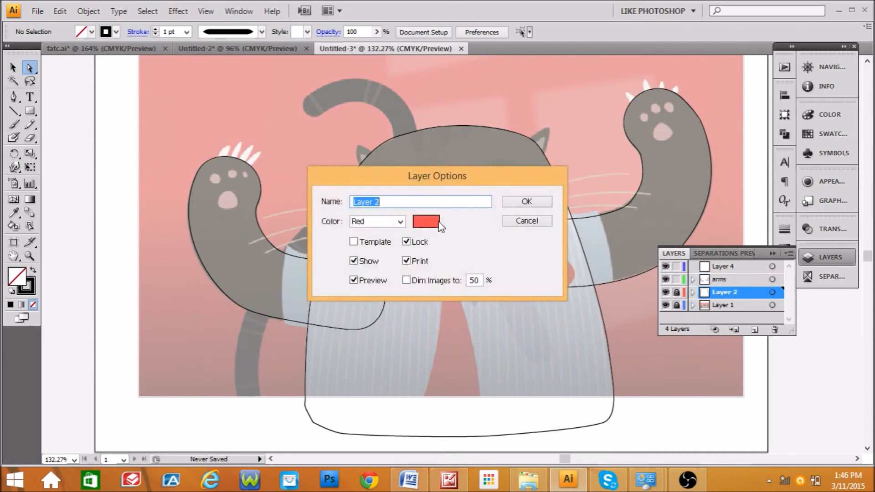
key(BackSpace)
text(bo)
click(527, 201)
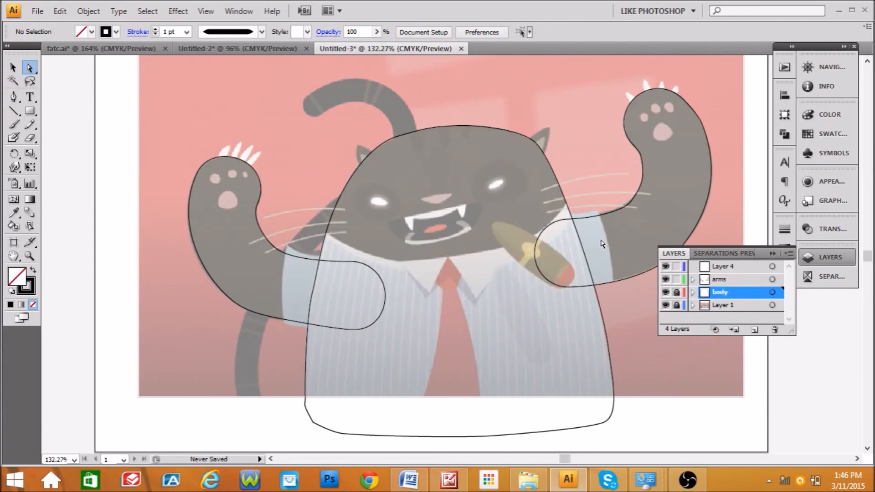
click(705, 266)
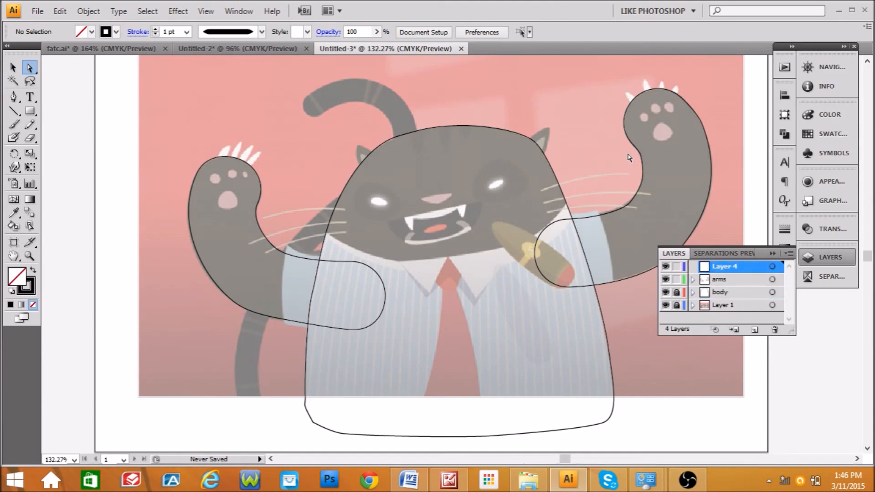